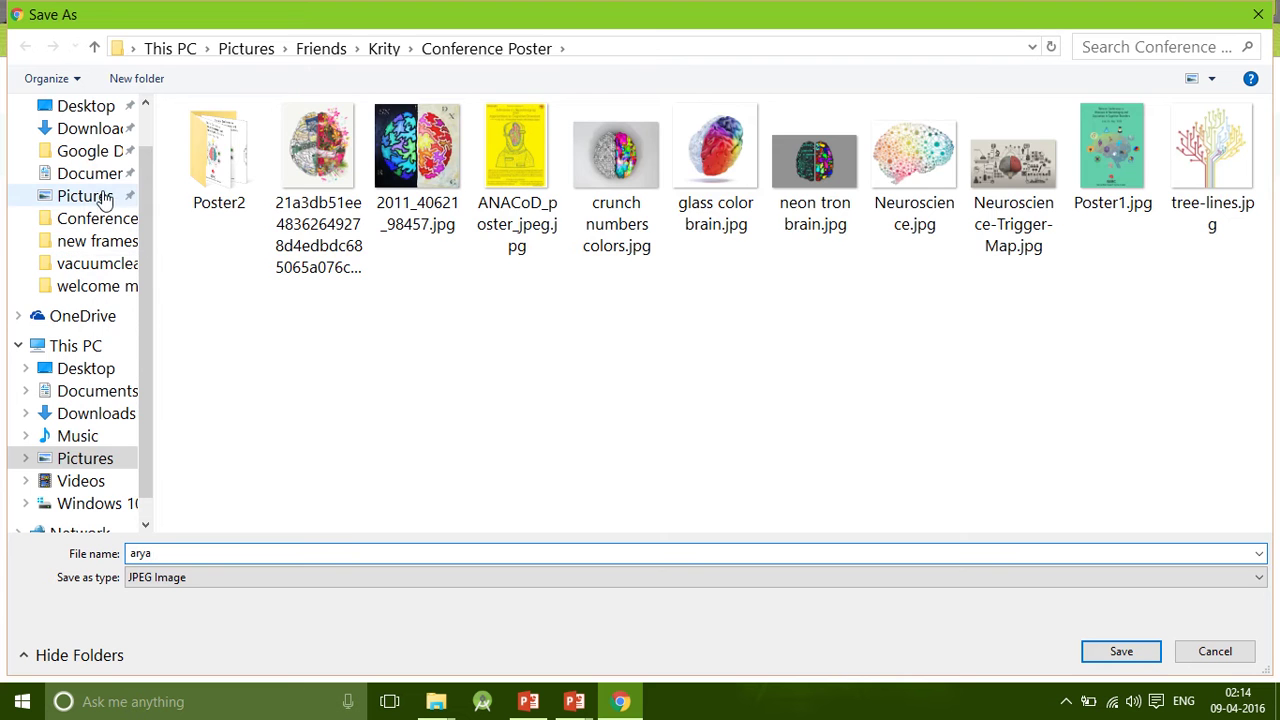
Create a new 'April HP' folder under Pictures > AOL > posters and open it.
{"action": "left_click", "coordinate": [88, 196]}
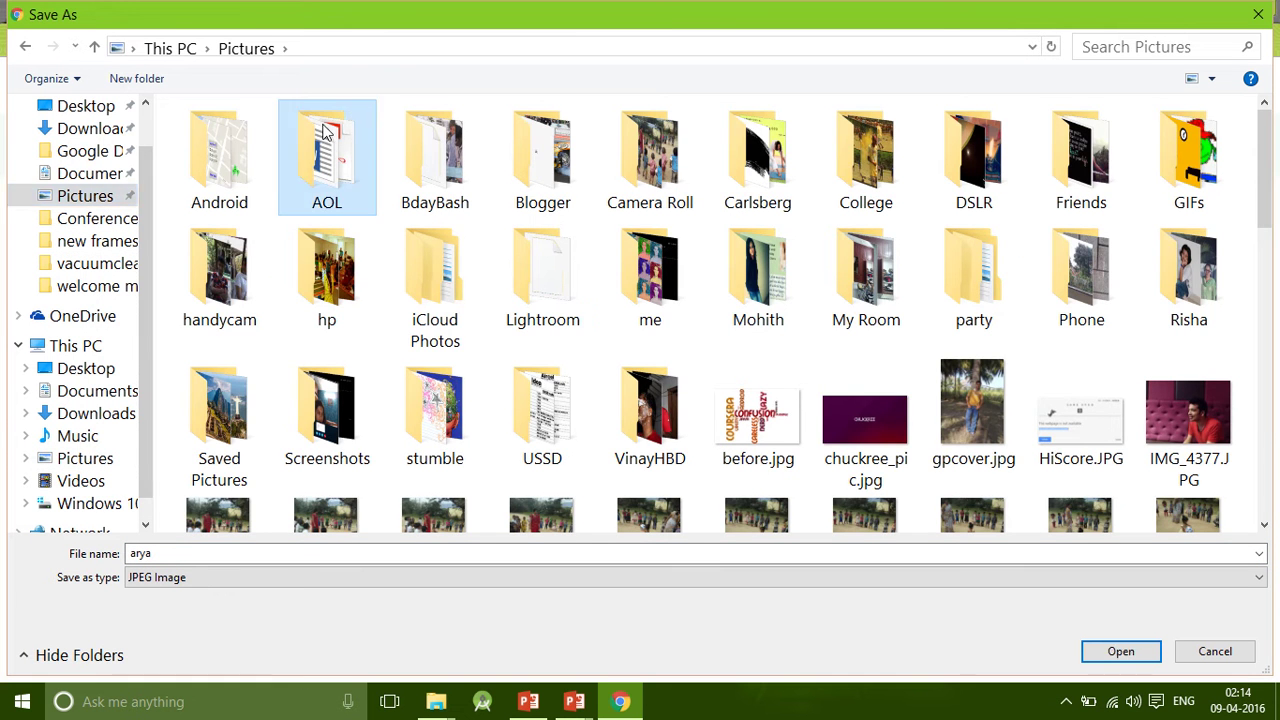
{"action": "double_click", "coordinate": [326, 155]}
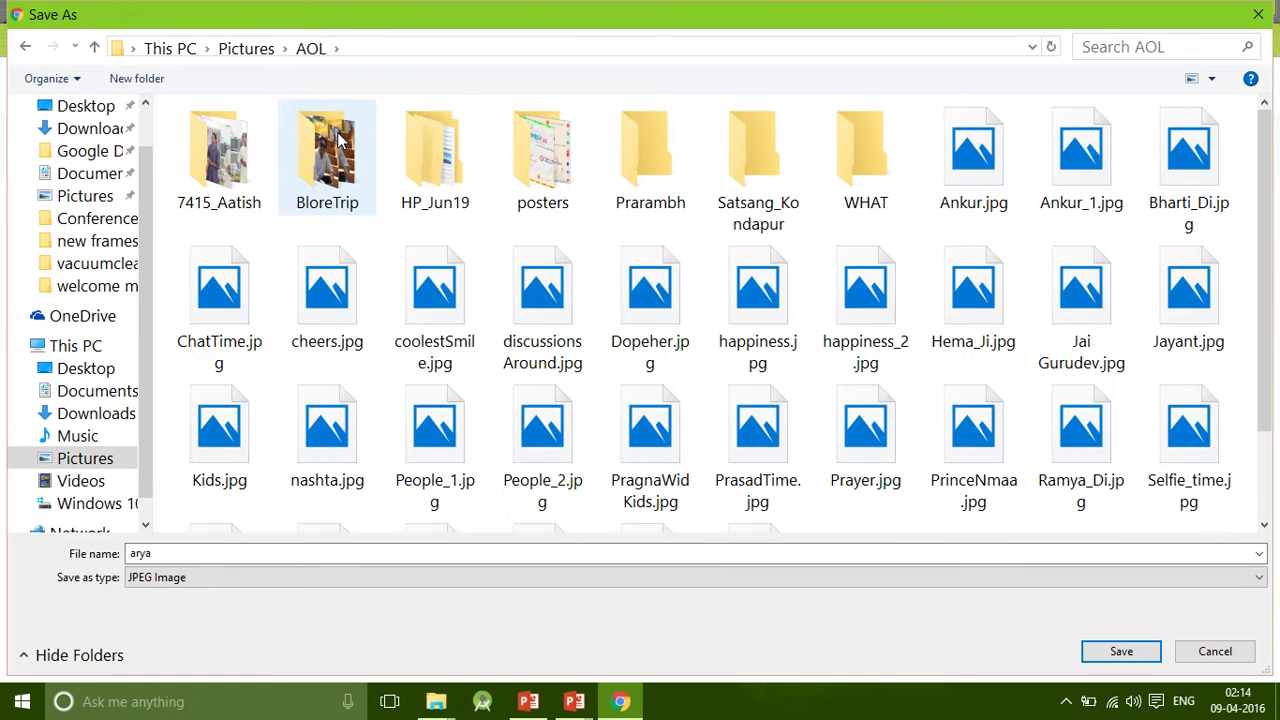
{"action": "double_click", "coordinate": [563, 168]}
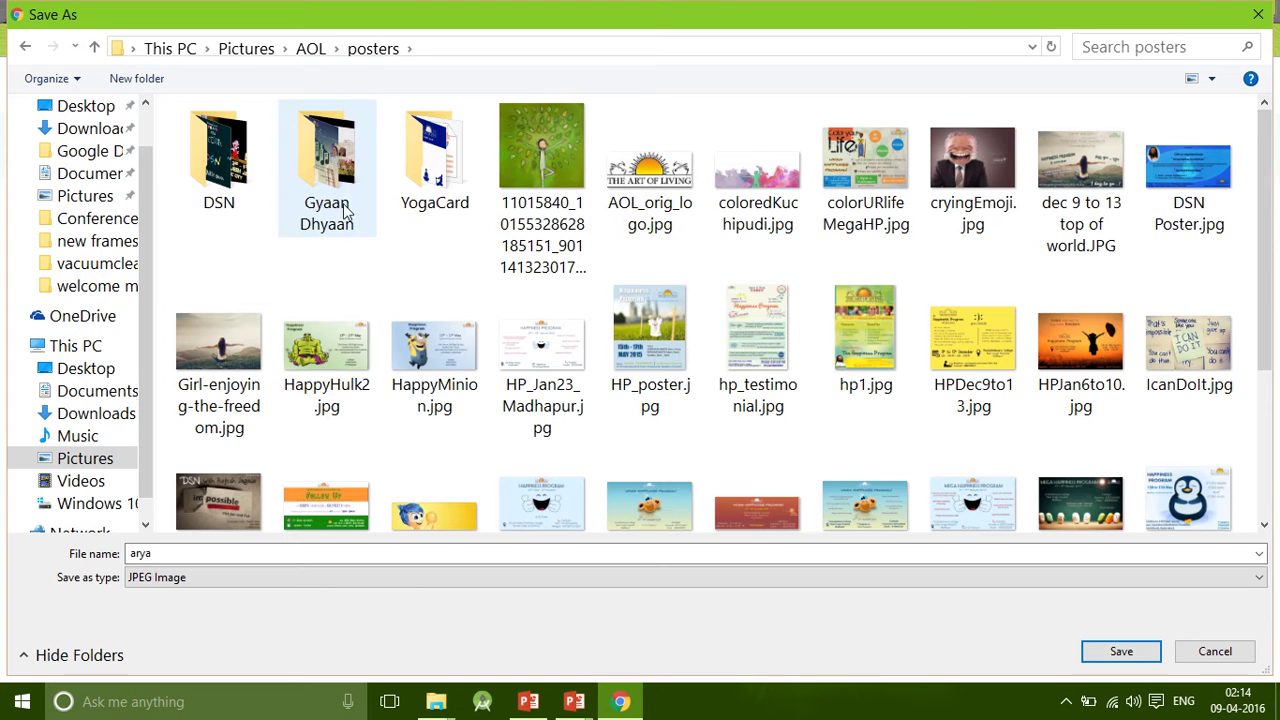
{"action": "key", "text": "ctrl+shift+n"}
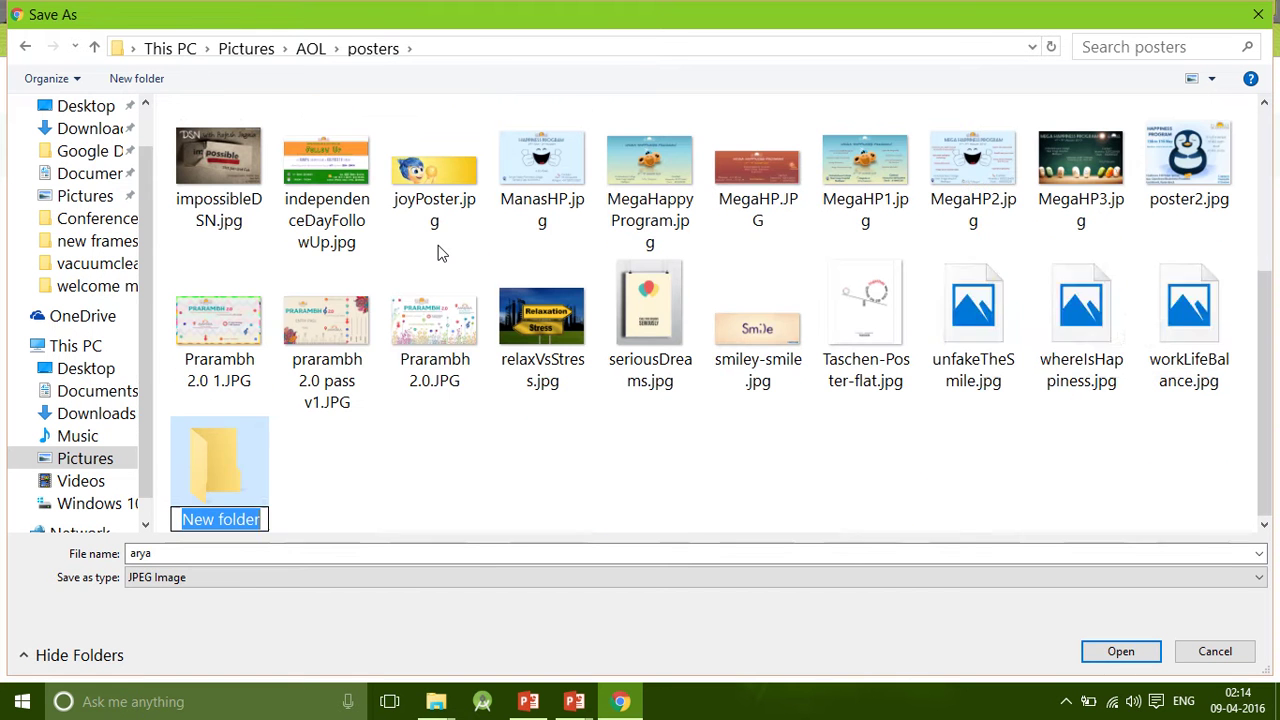
{"action": "type", "text": "April "}
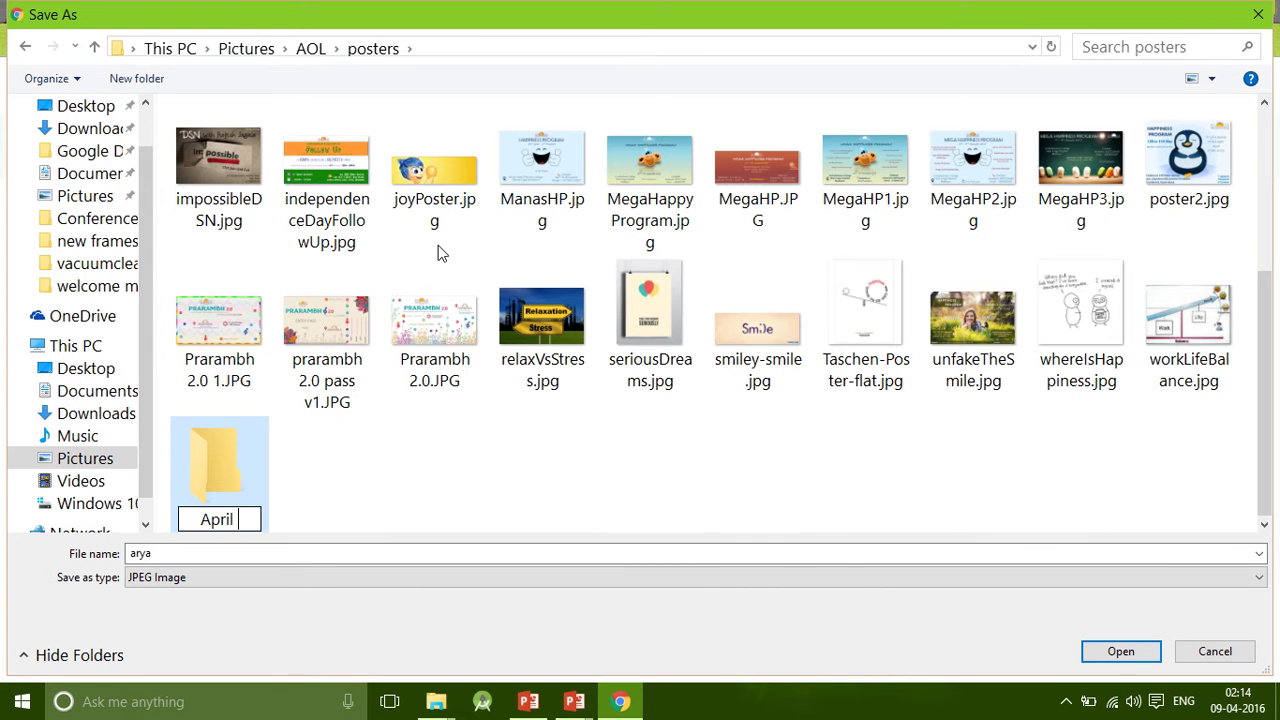
{"action": "type", "text": "HP"}
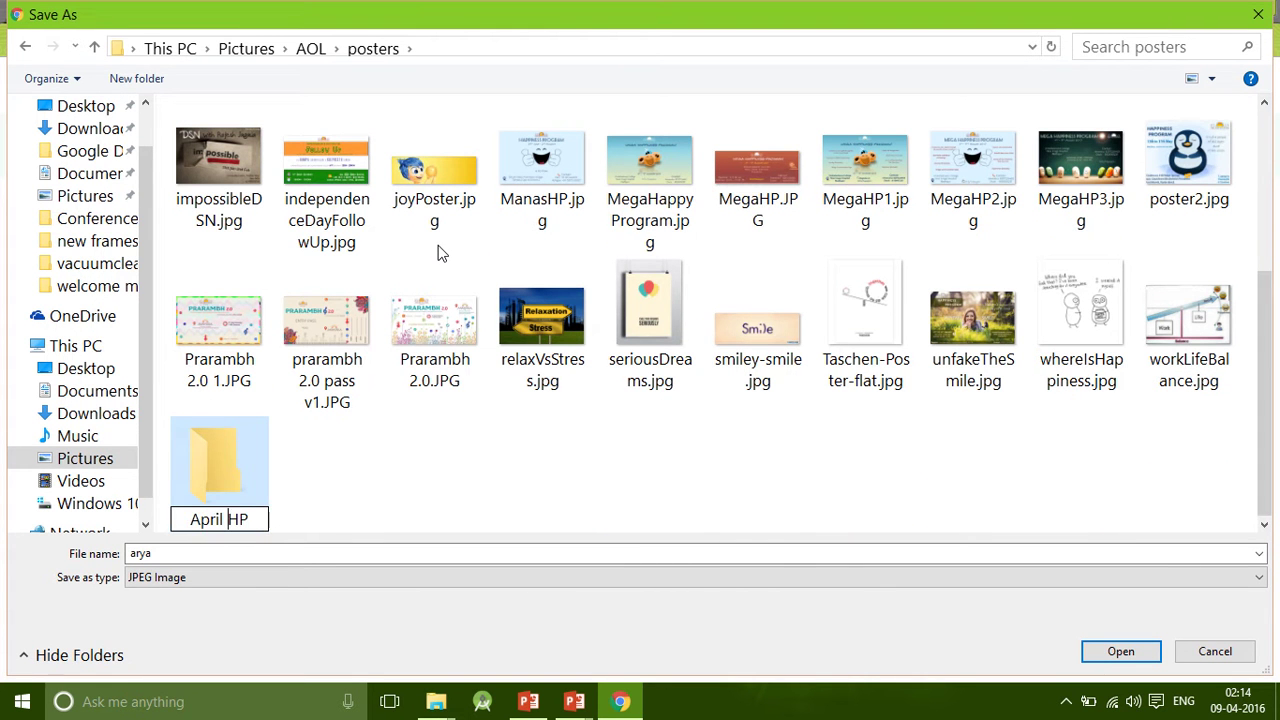
{"action": "key", "text": "Return"}
{"action": "key", "text": "Return"}
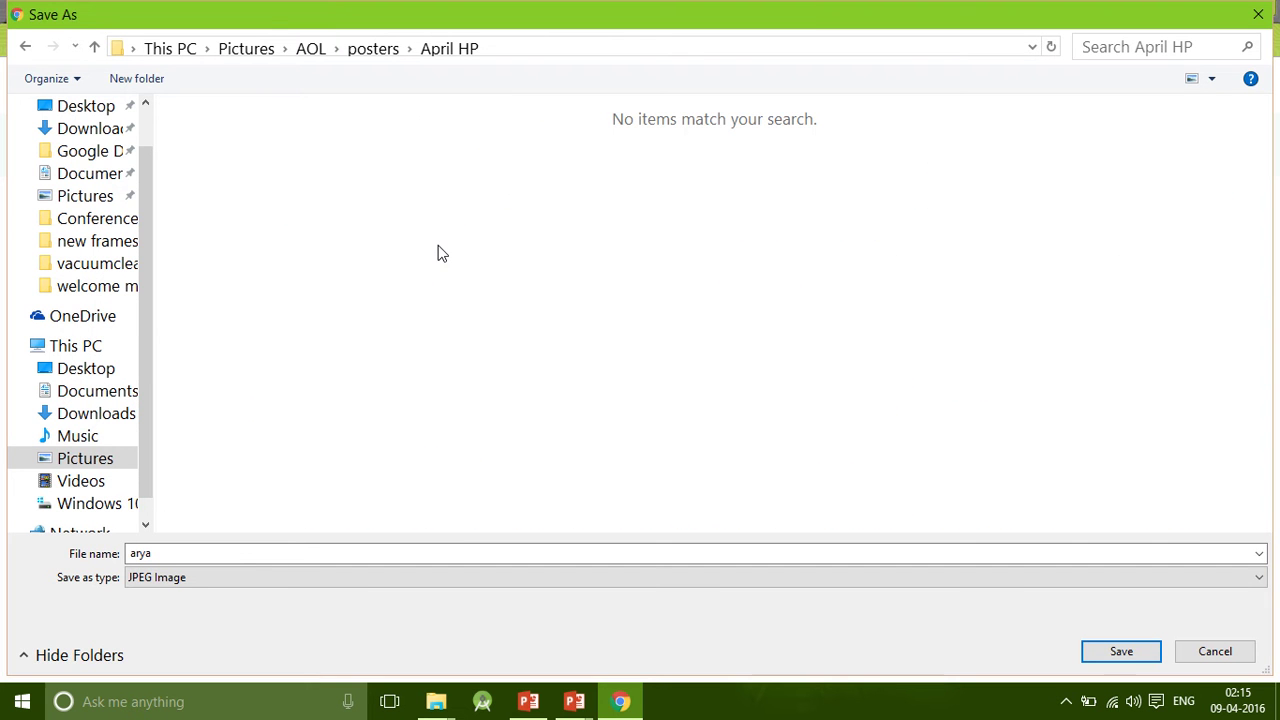
Save the selfie there as arya.jpg and show the download in its folder.
{"action": "left_click", "coordinate": [1105, 652]}
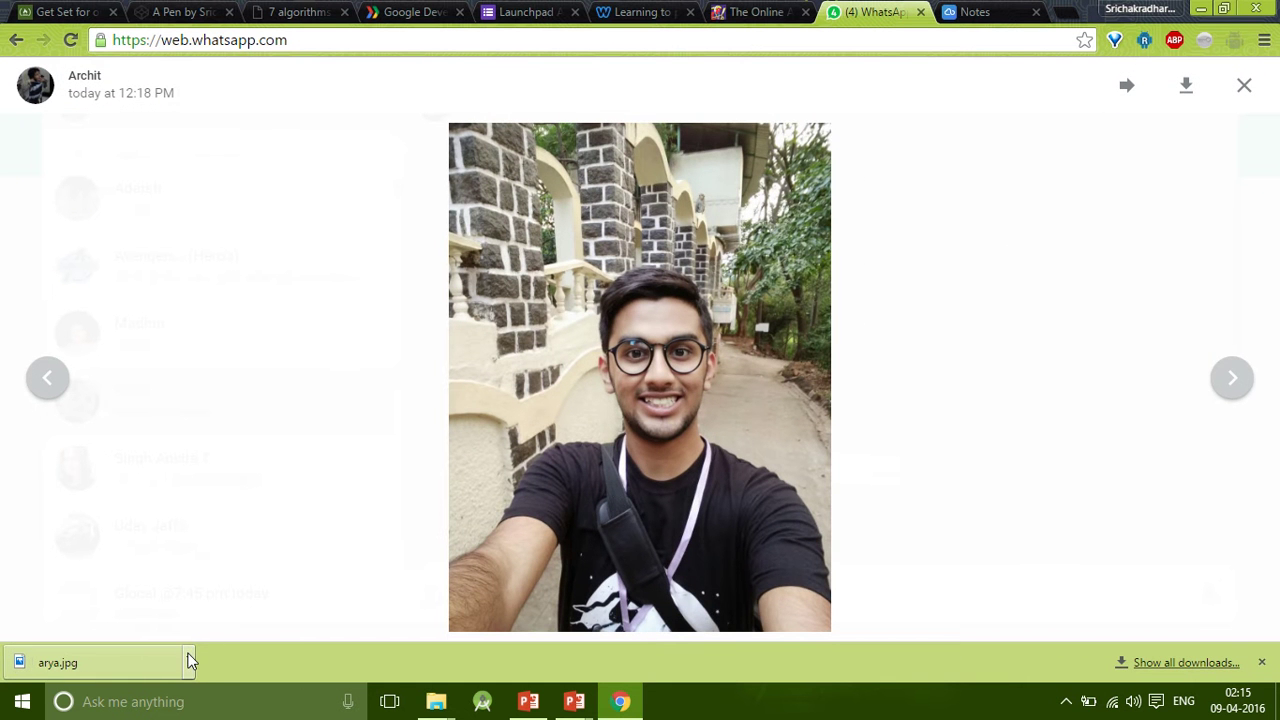
{"action": "left_click", "coordinate": [188, 655]}
{"action": "left_click", "coordinate": [246, 603]}
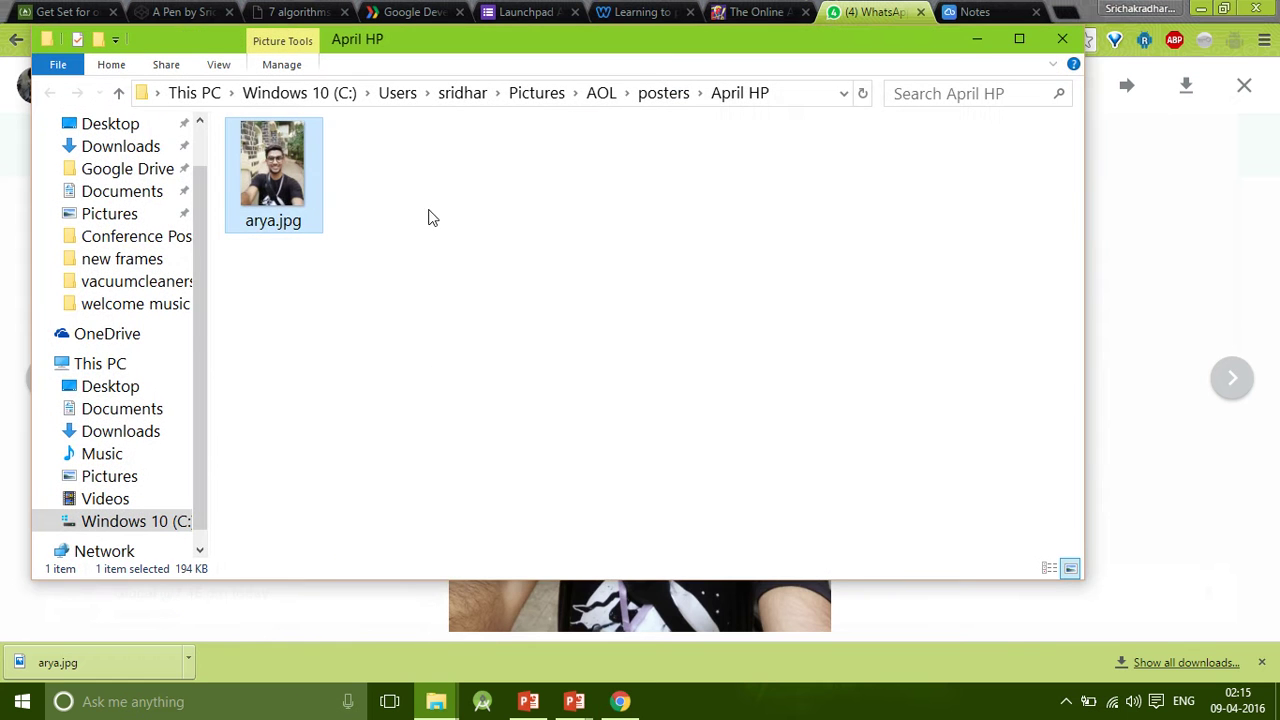
Bring the blank Presentation3 window in PowerPoint to the front.
{"action": "left_click", "coordinate": [528, 701]}
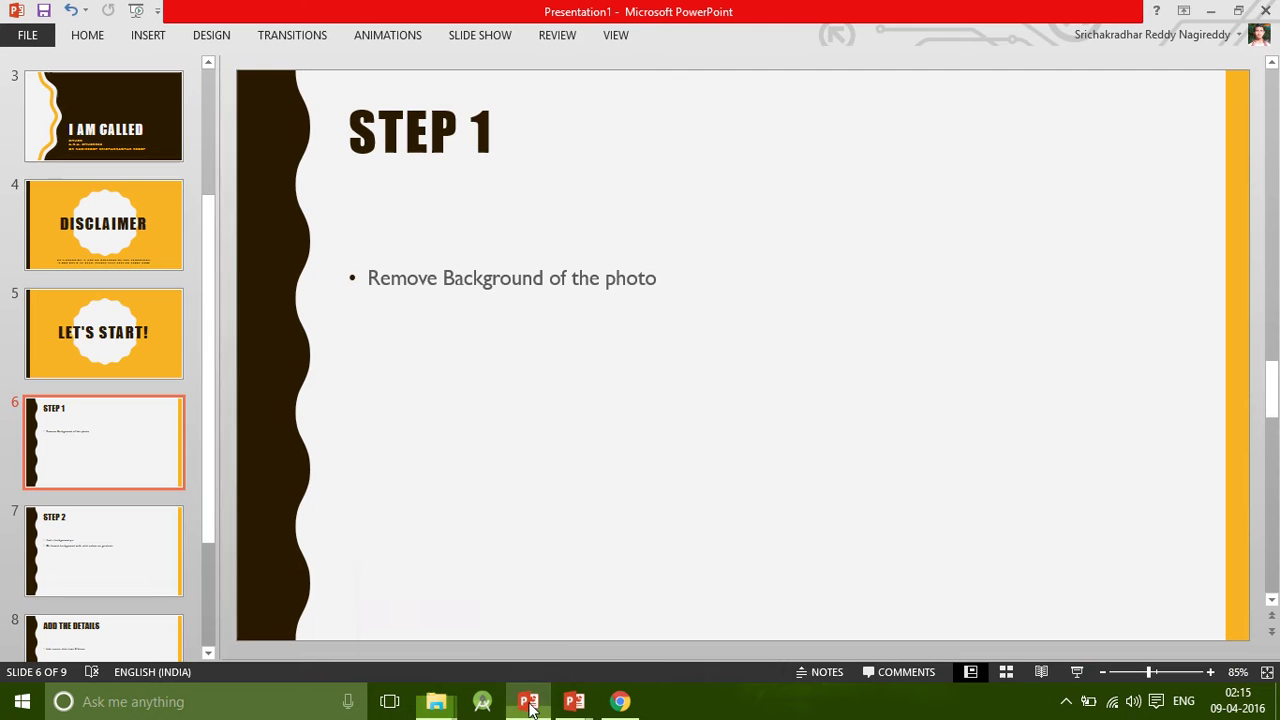
{"action": "mouse_move", "coordinate": [567, 675]}
{"action": "left_click", "coordinate": [531, 623]}
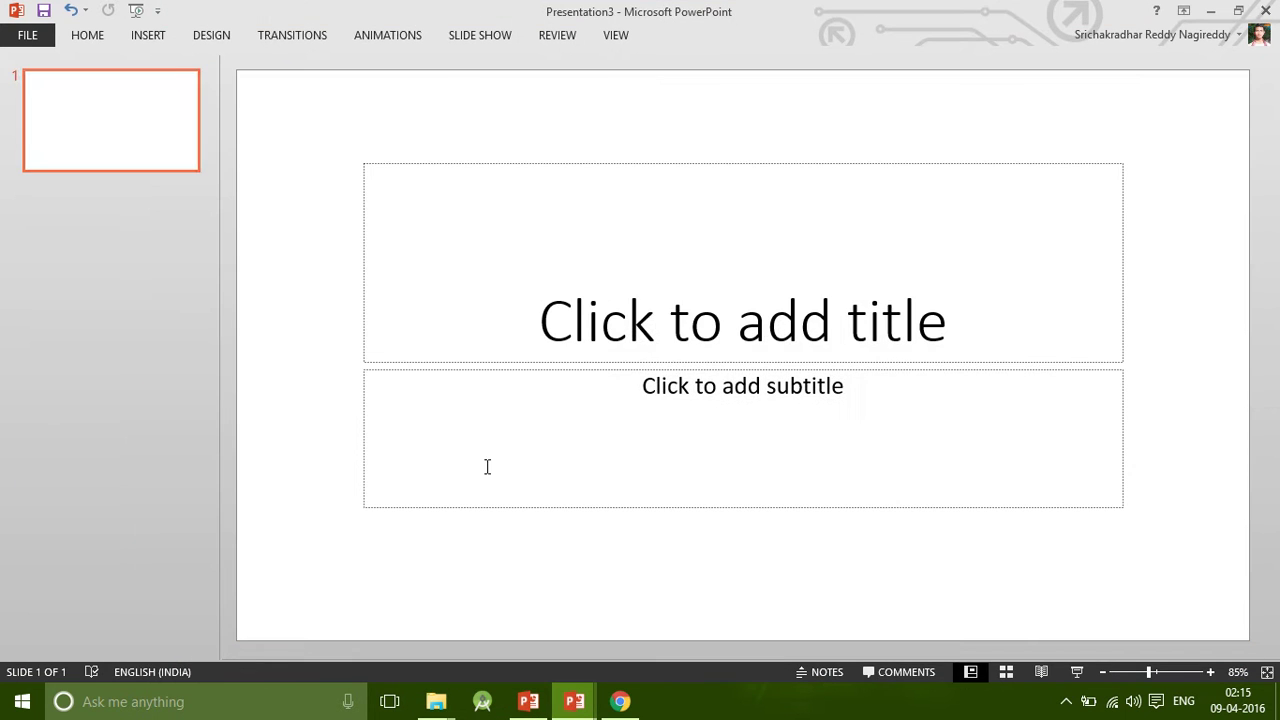
Change the first slide to the Blank layout and paste the selfie photo onto it.
{"action": "right_click", "coordinate": [123, 136]}
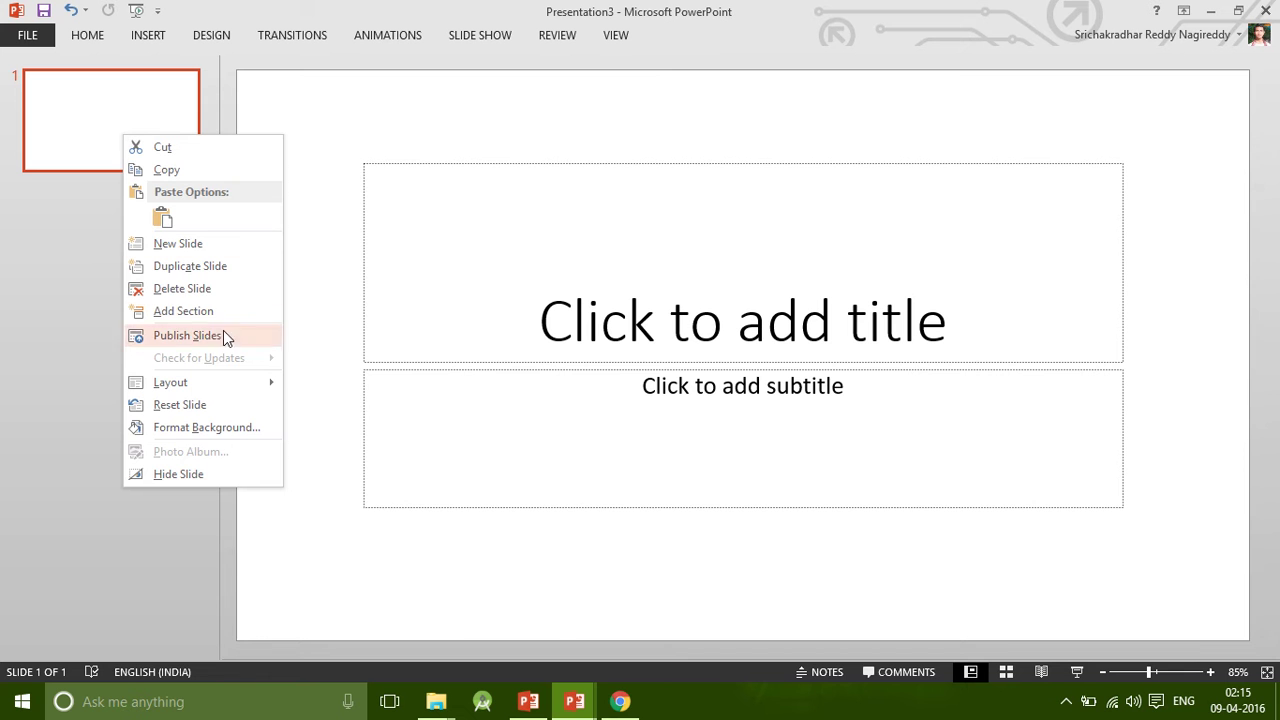
{"action": "mouse_move", "coordinate": [240, 379]}
{"action": "left_click", "coordinate": [342, 605]}
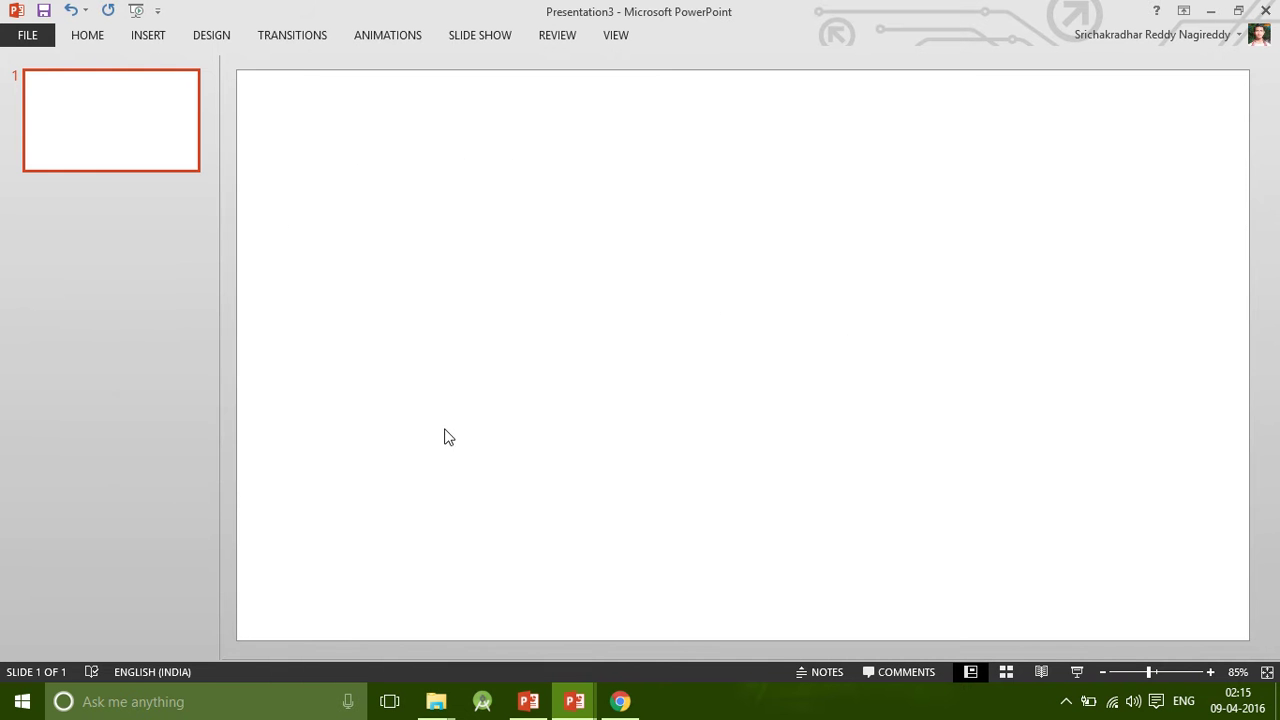
{"action": "key", "text": "ctrl+v"}
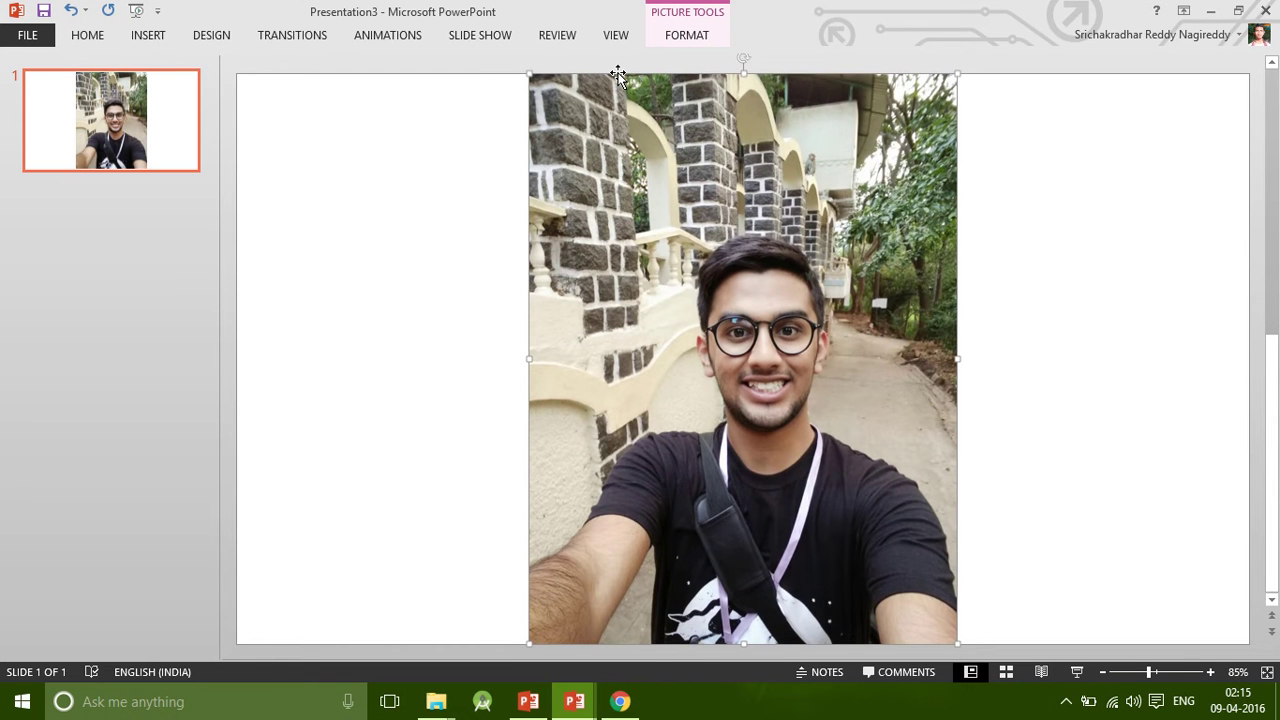
{"action": "left_click", "coordinate": [687, 35]}
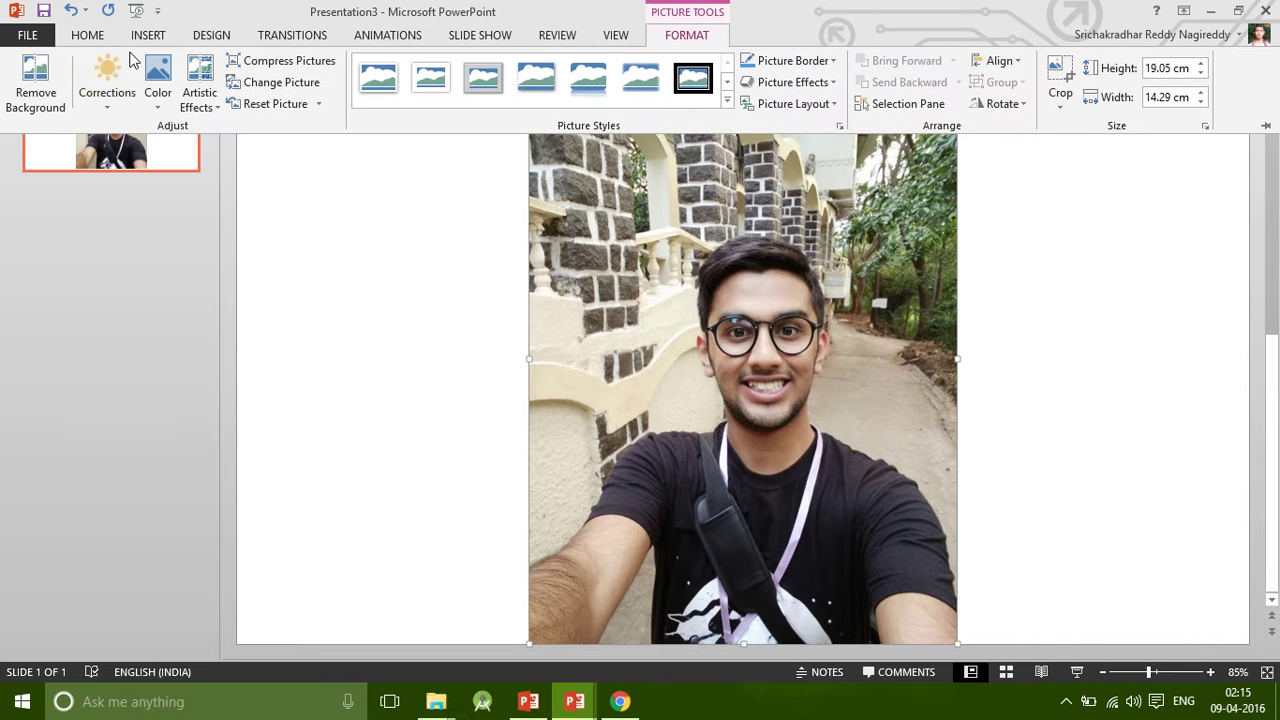
Start Remove Background and stretch the keep marquee toward the photo's bottom, sides and top.
{"action": "left_click", "coordinate": [22, 92]}
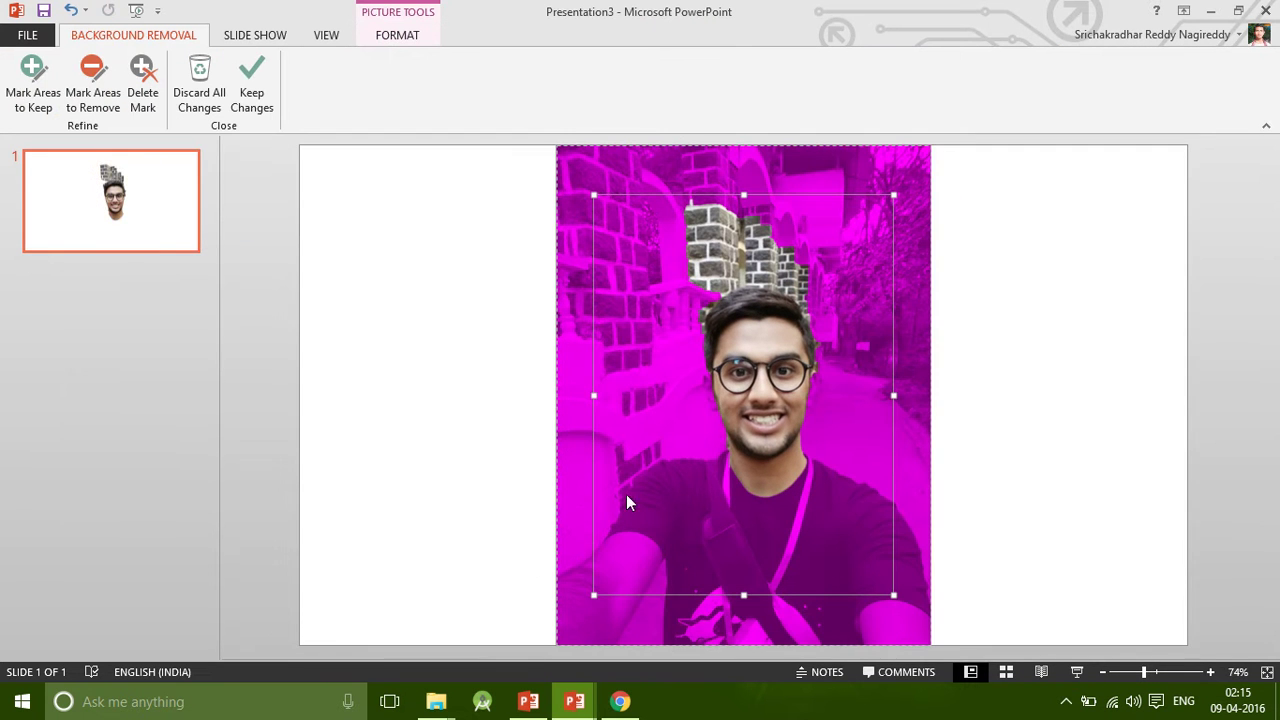
{"action": "left_click_drag", "start_coordinate": [744, 595], "coordinate": [749, 643]}
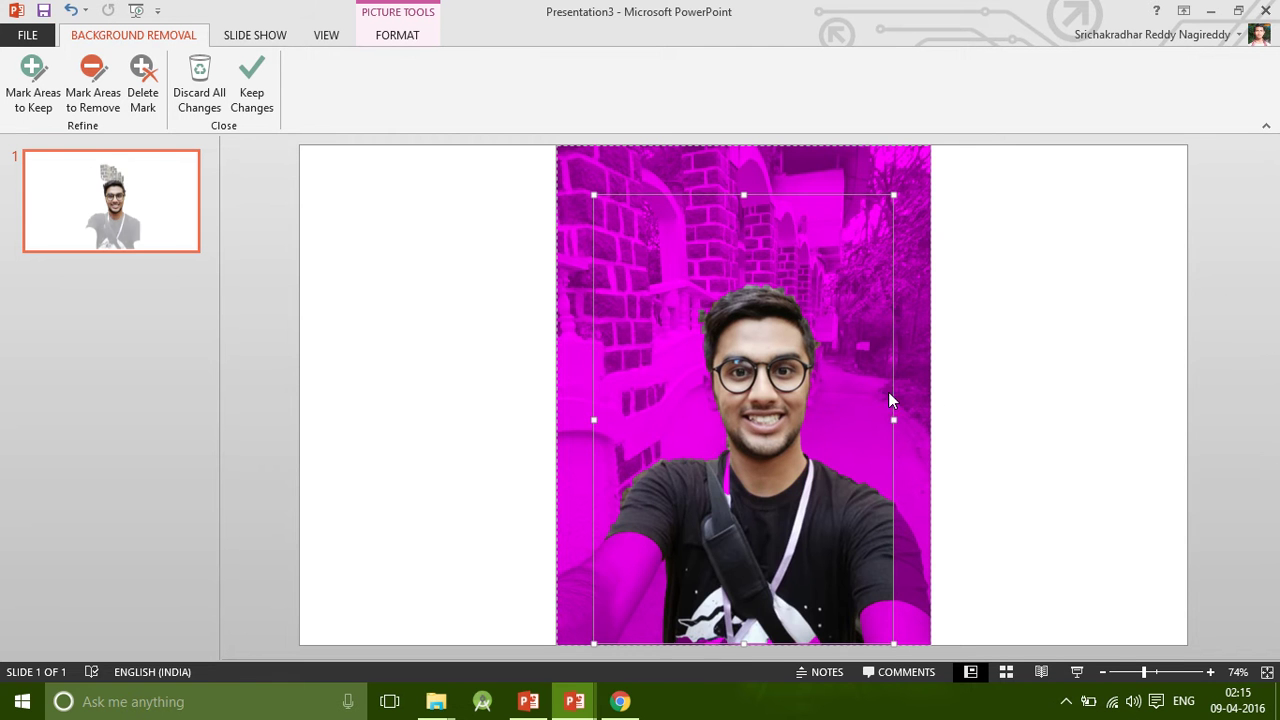
{"action": "left_click_drag", "start_coordinate": [893, 419], "coordinate": [932, 422]}
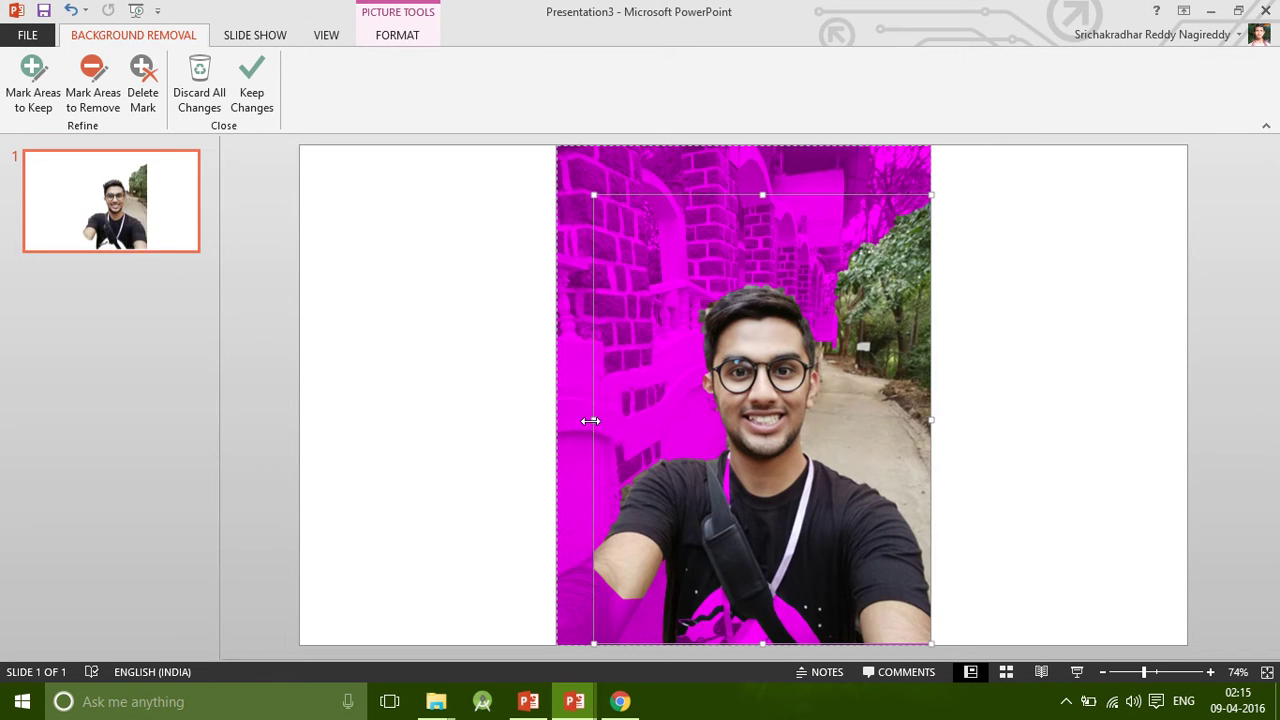
{"action": "left_click_drag", "start_coordinate": [593, 420], "coordinate": [560, 421]}
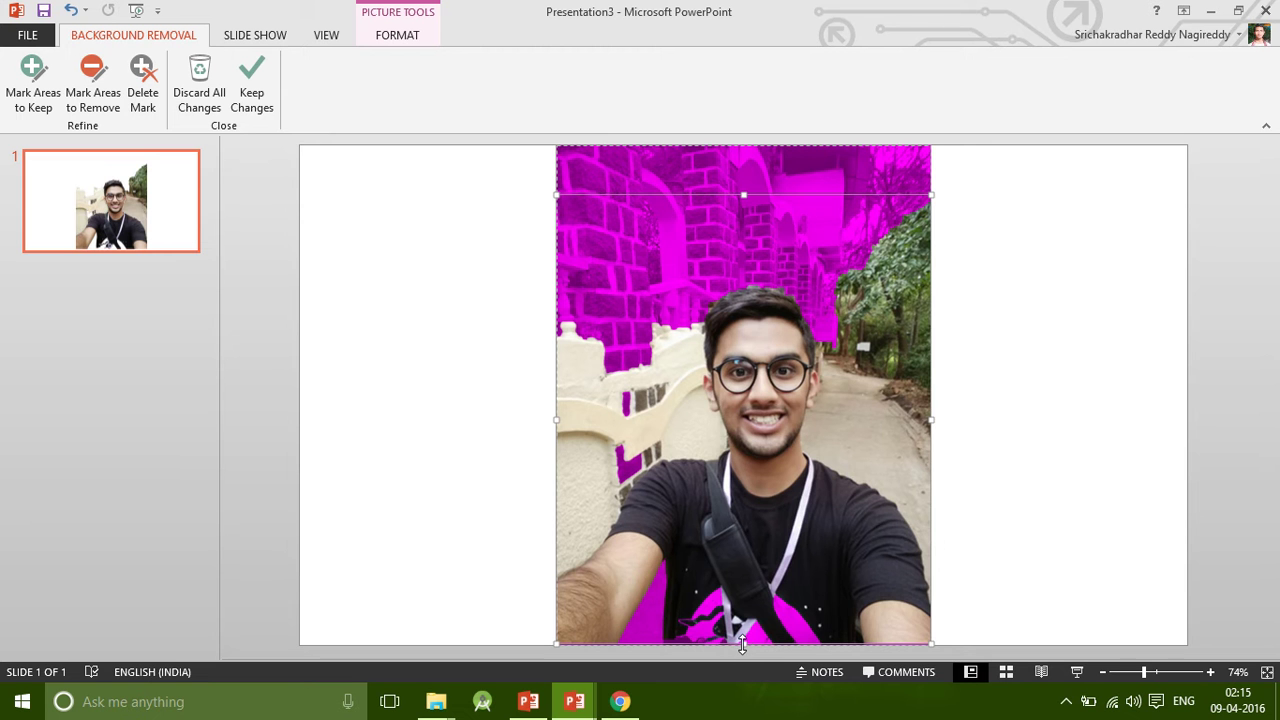
{"action": "left_click_drag", "start_coordinate": [743, 644], "coordinate": [748, 603]}
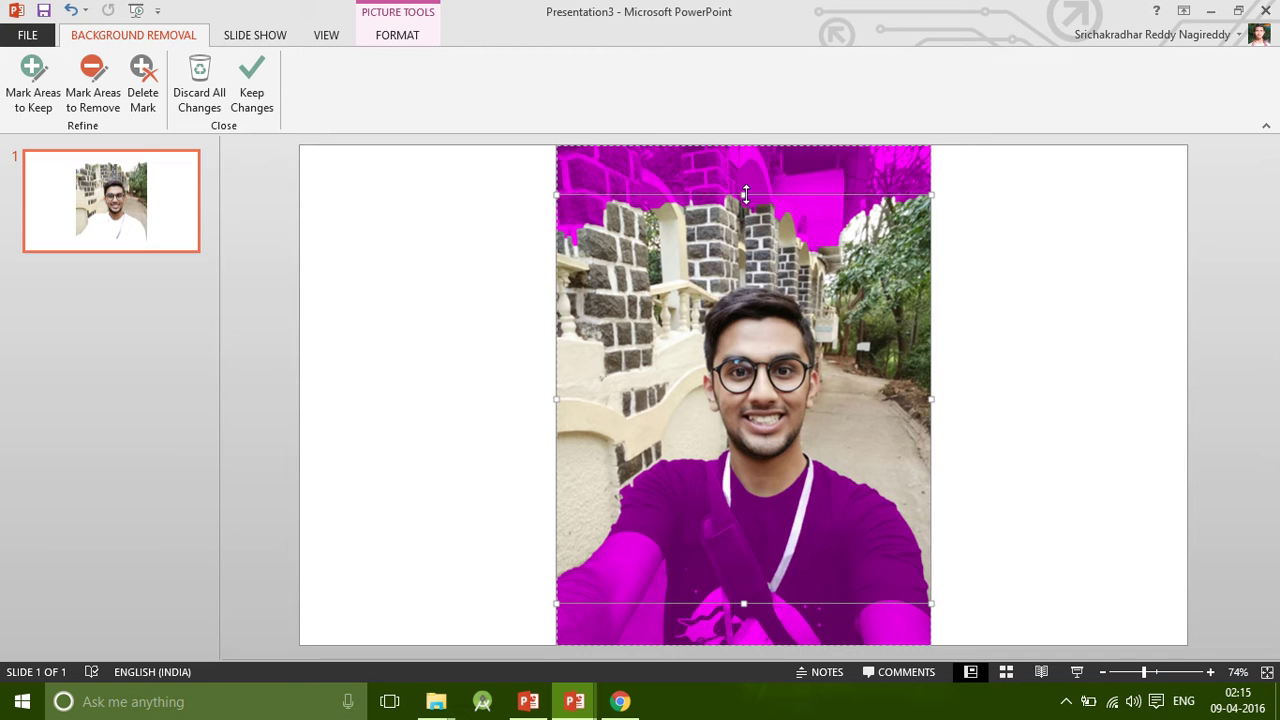
{"action": "left_click_drag", "start_coordinate": [746, 176], "coordinate": [751, 137]}
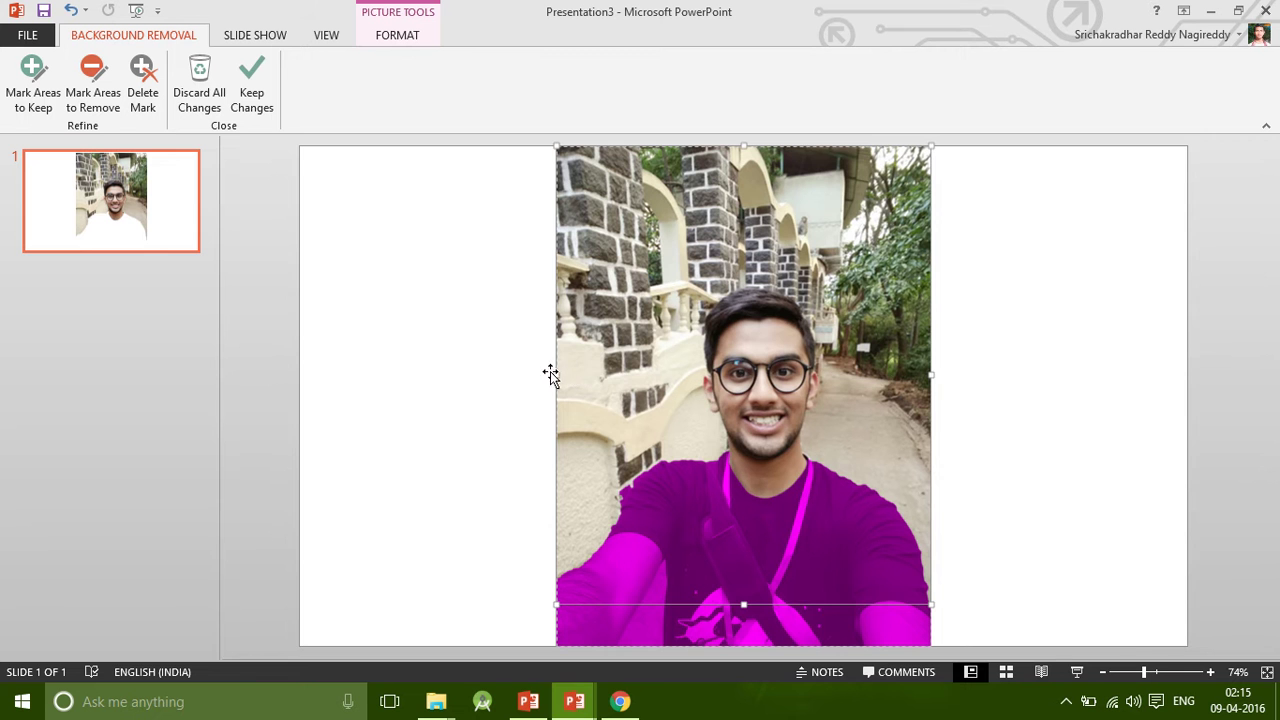
Readjust the marquee edges so the head, torso and both arms stay inside the keep area.
{"action": "left_click_drag", "start_coordinate": [556, 374], "coordinate": [615, 378]}
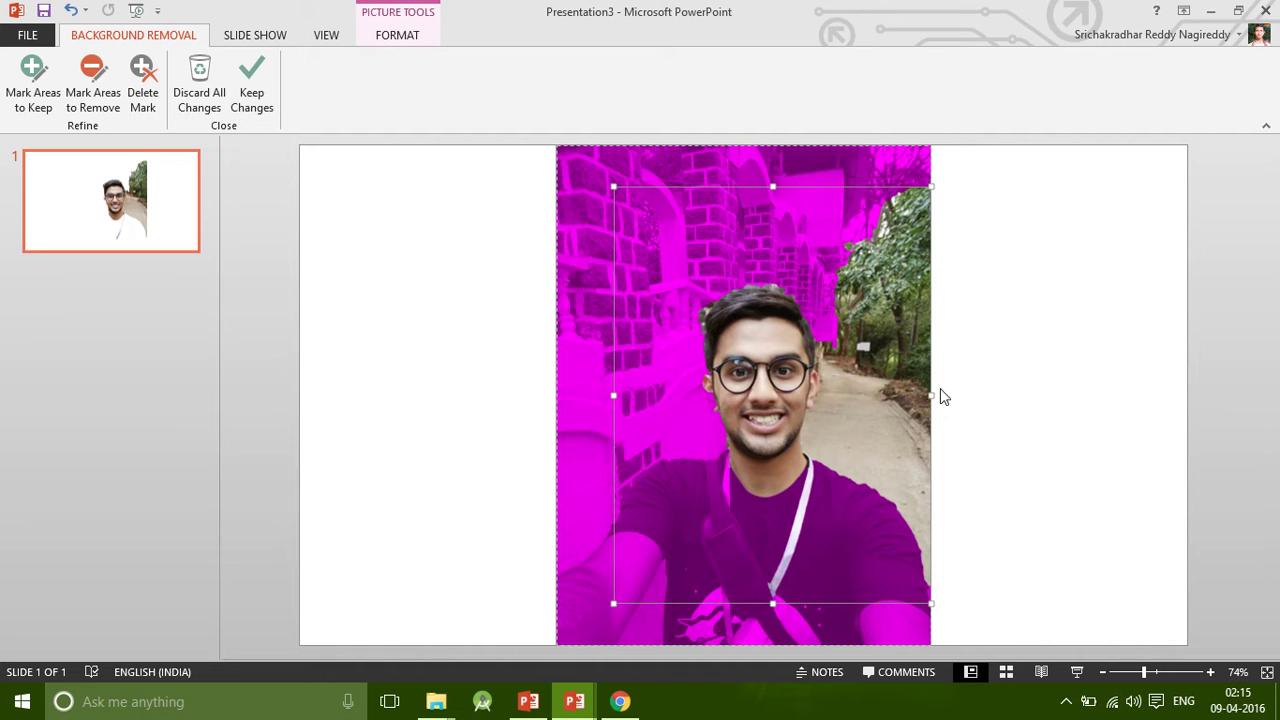
{"action": "left_click_drag", "start_coordinate": [935, 392], "coordinate": [905, 396]}
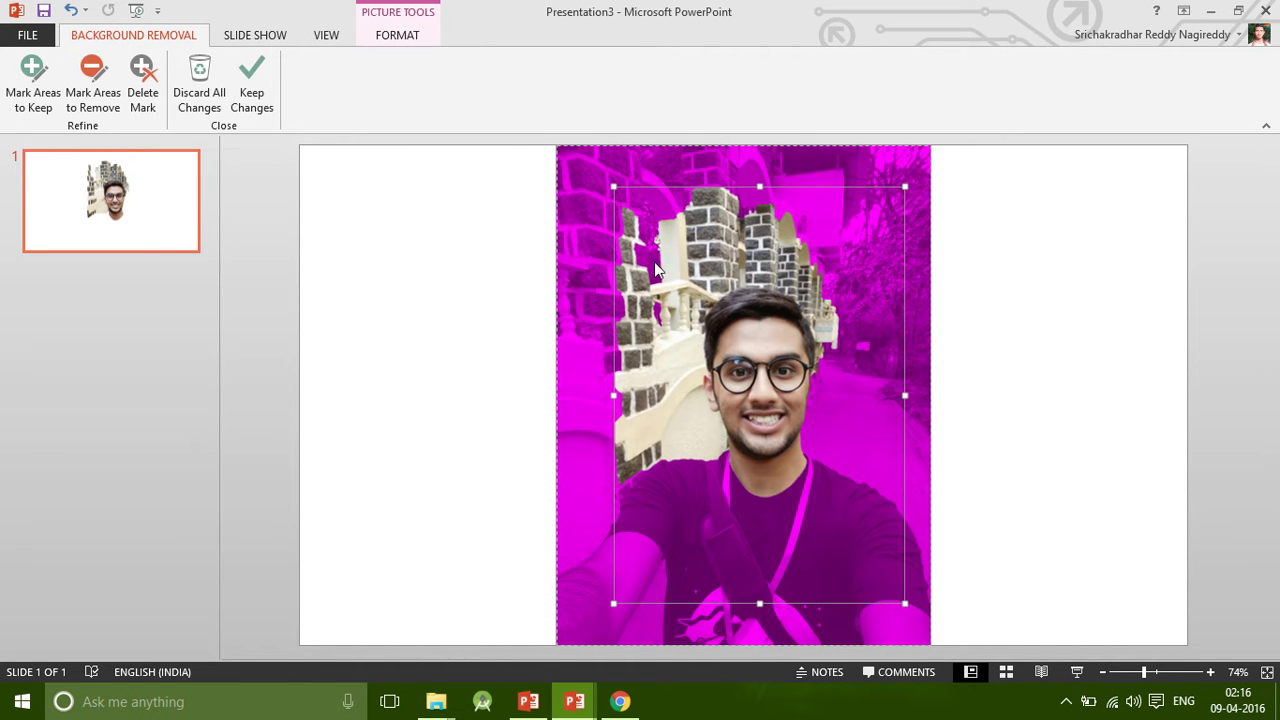
{"action": "left_click_drag", "start_coordinate": [759, 186], "coordinate": [762, 254]}
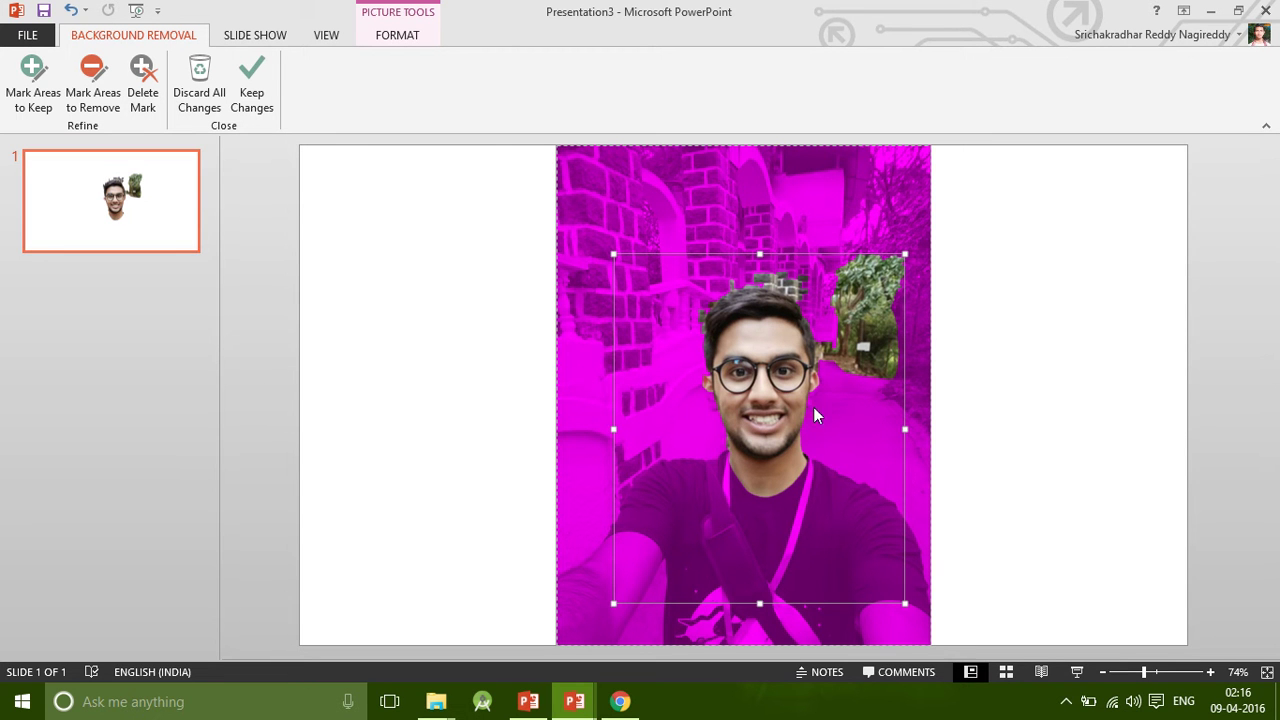
{"action": "left_click_drag", "start_coordinate": [760, 620], "coordinate": [758, 650]}
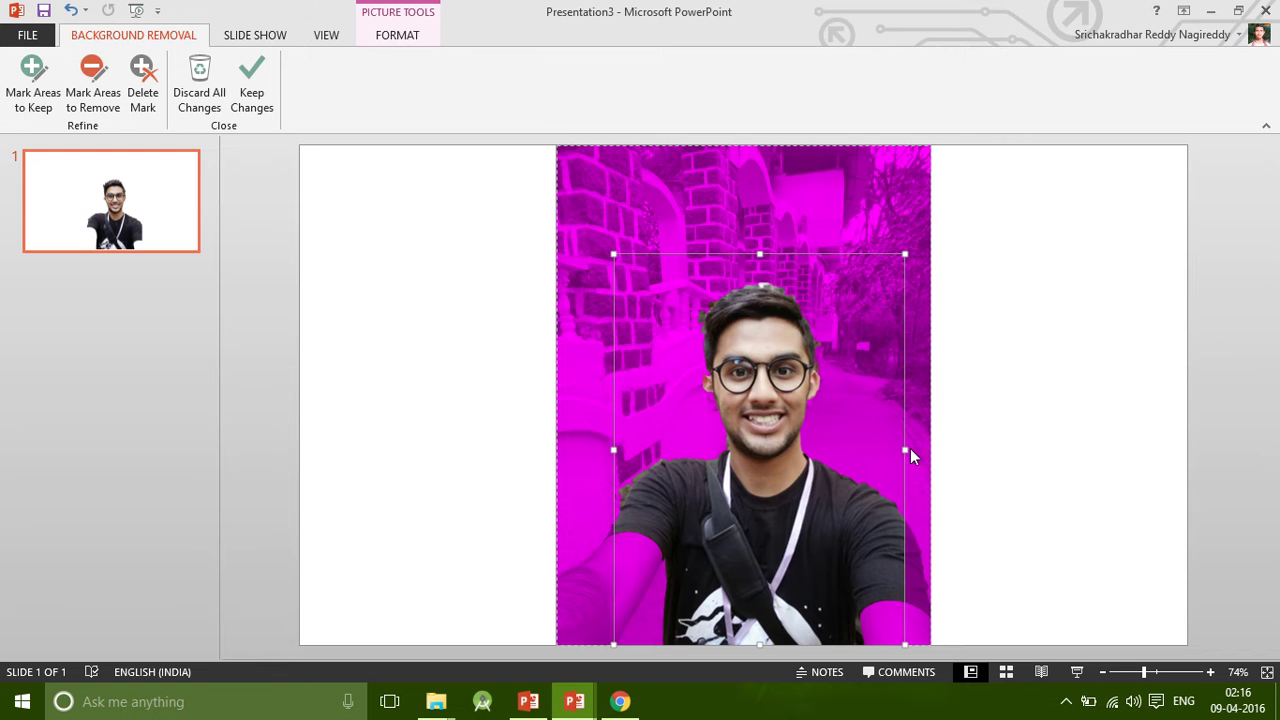
{"action": "left_click_drag", "start_coordinate": [905, 449], "coordinate": [928, 451]}
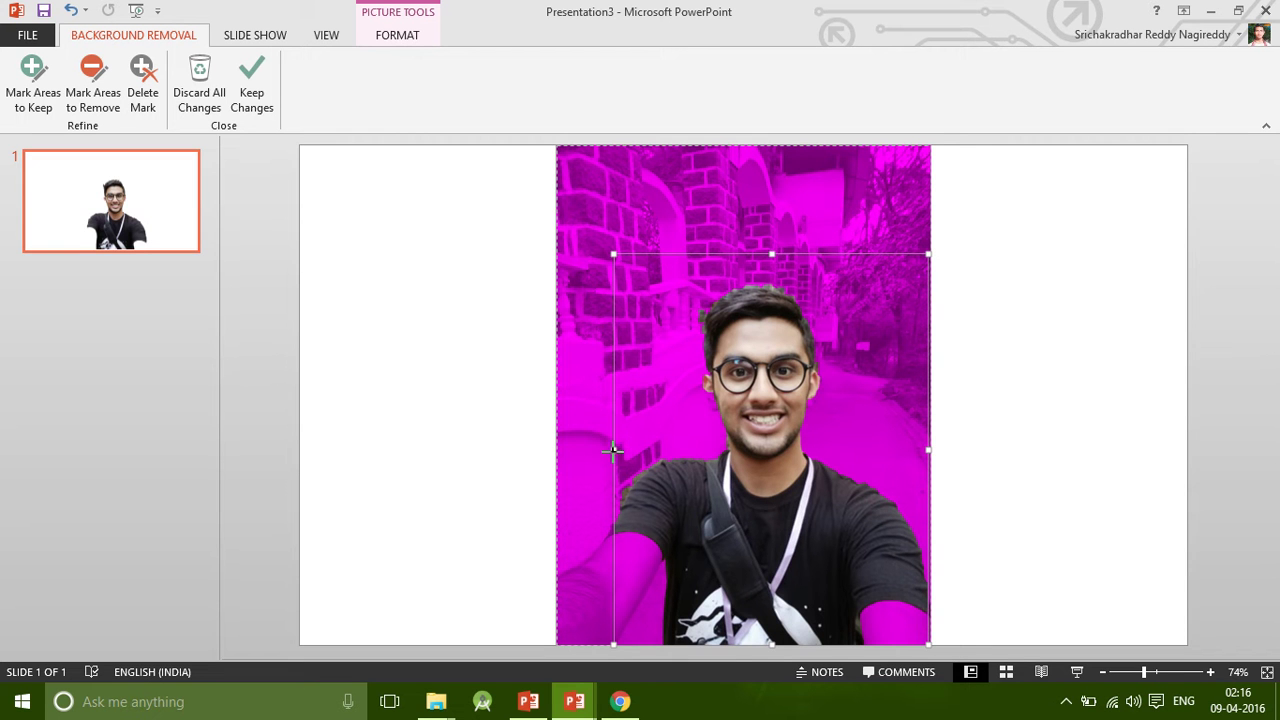
{"action": "left_click_drag", "start_coordinate": [613, 450], "coordinate": [592, 450]}
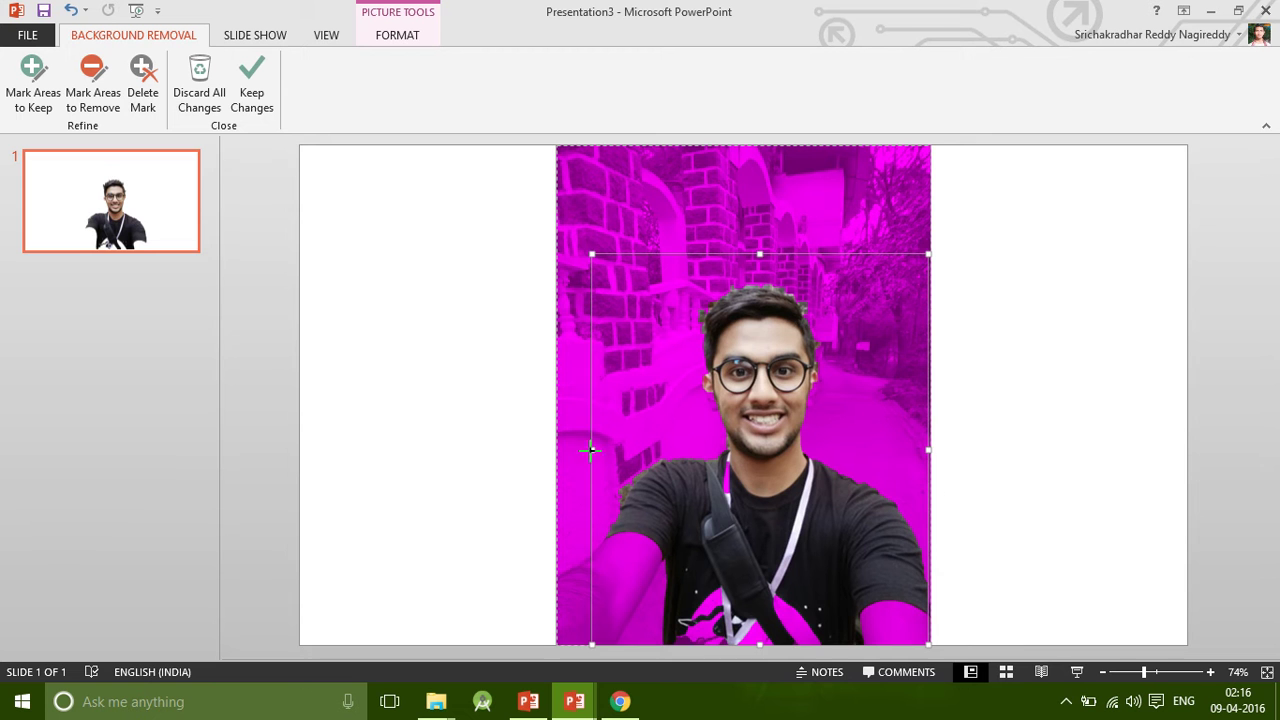
{"action": "left_click_drag", "start_coordinate": [591, 450], "coordinate": [568, 450]}
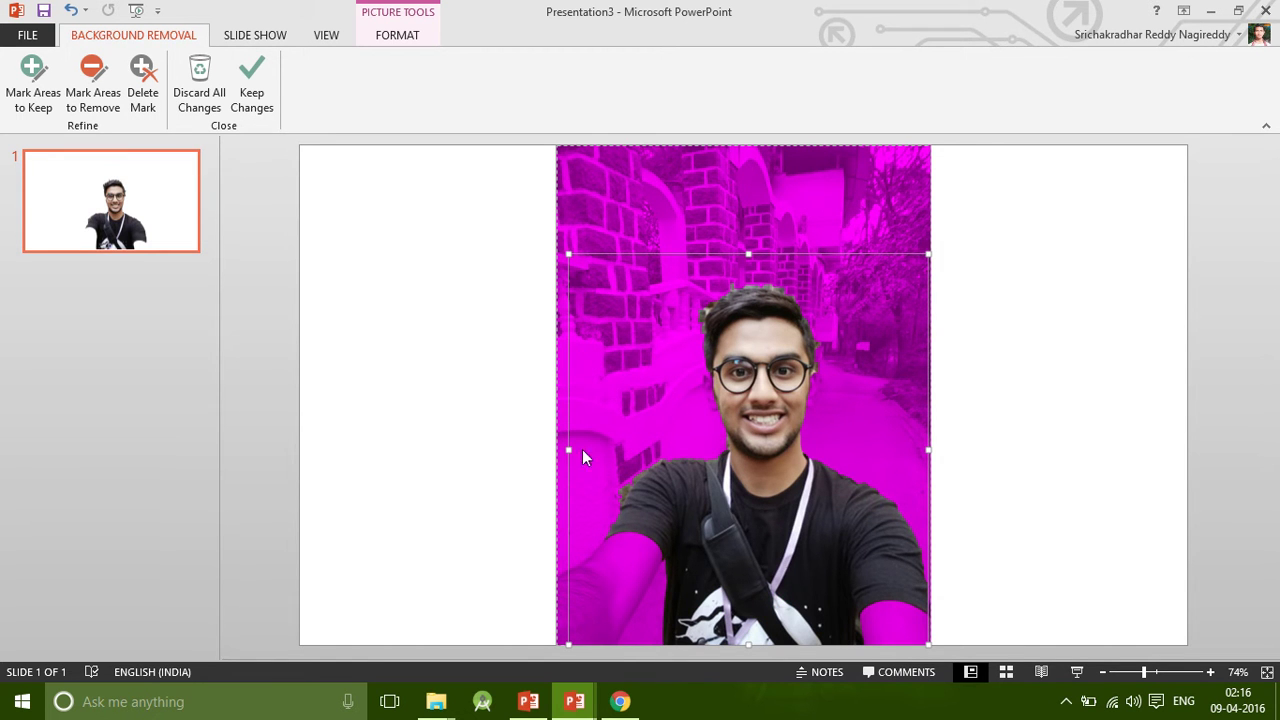
{"action": "left_click_drag", "start_coordinate": [570, 452], "coordinate": [543, 449]}
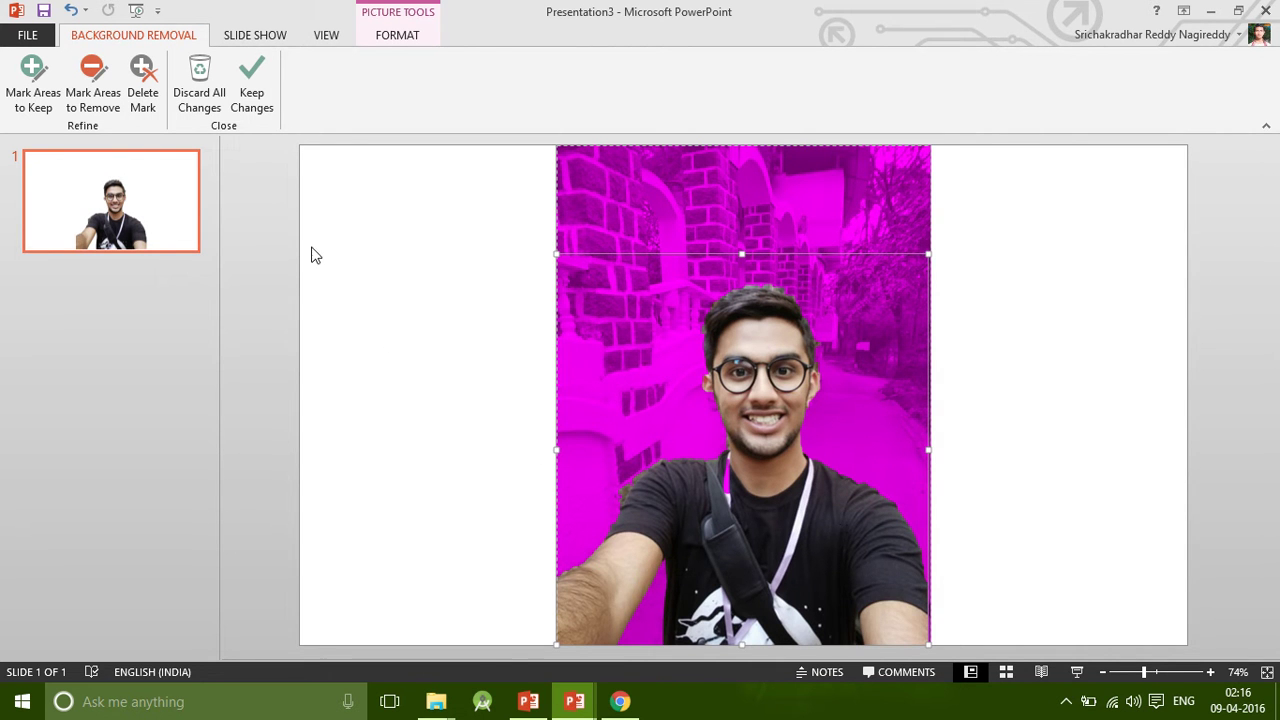
Apply Keep Changes on the selfie, then undo to reopen background removal editing.
{"action": "left_click", "coordinate": [44, 84]}
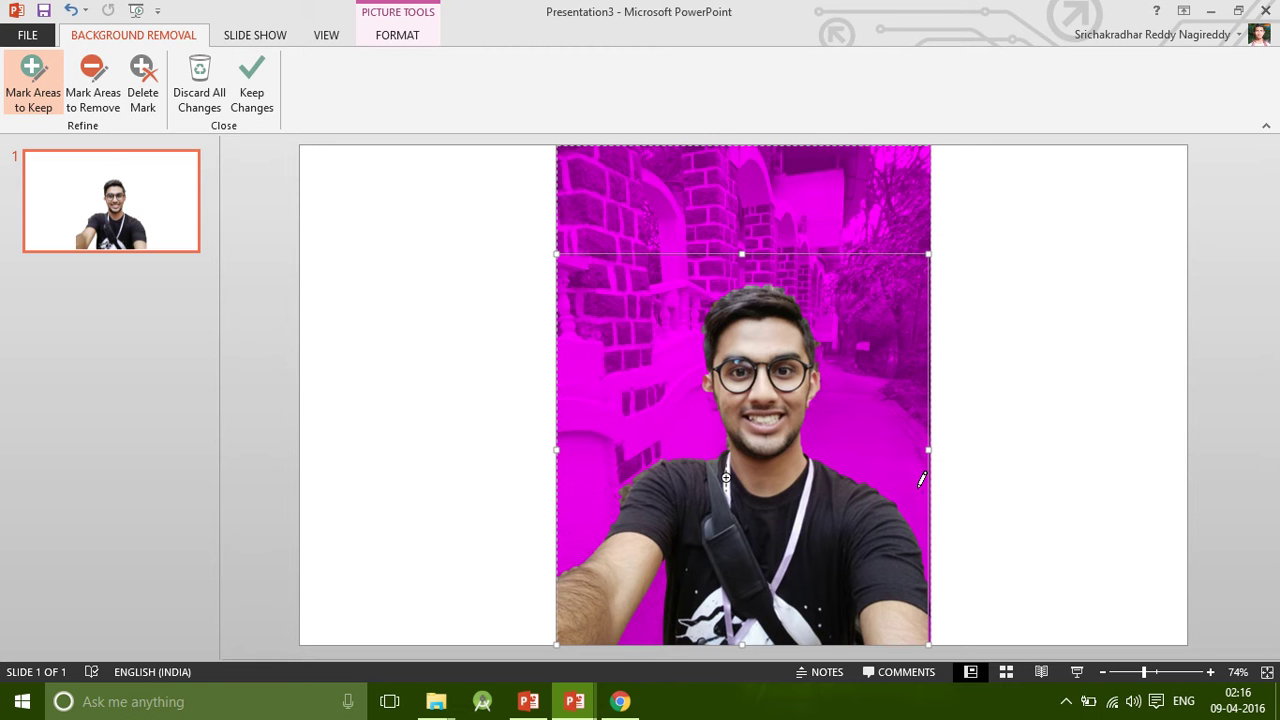
{"action": "left_click", "coordinate": [1063, 529]}
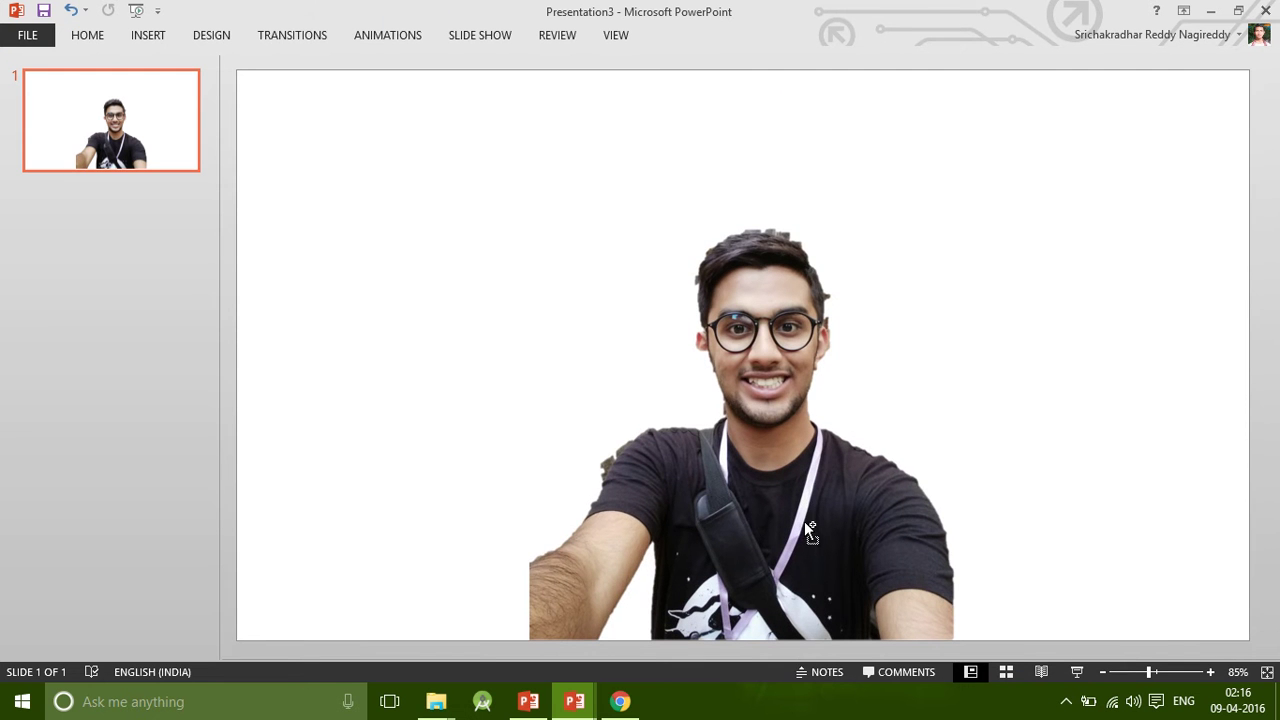
{"action": "key", "text": "ctrl+z"}
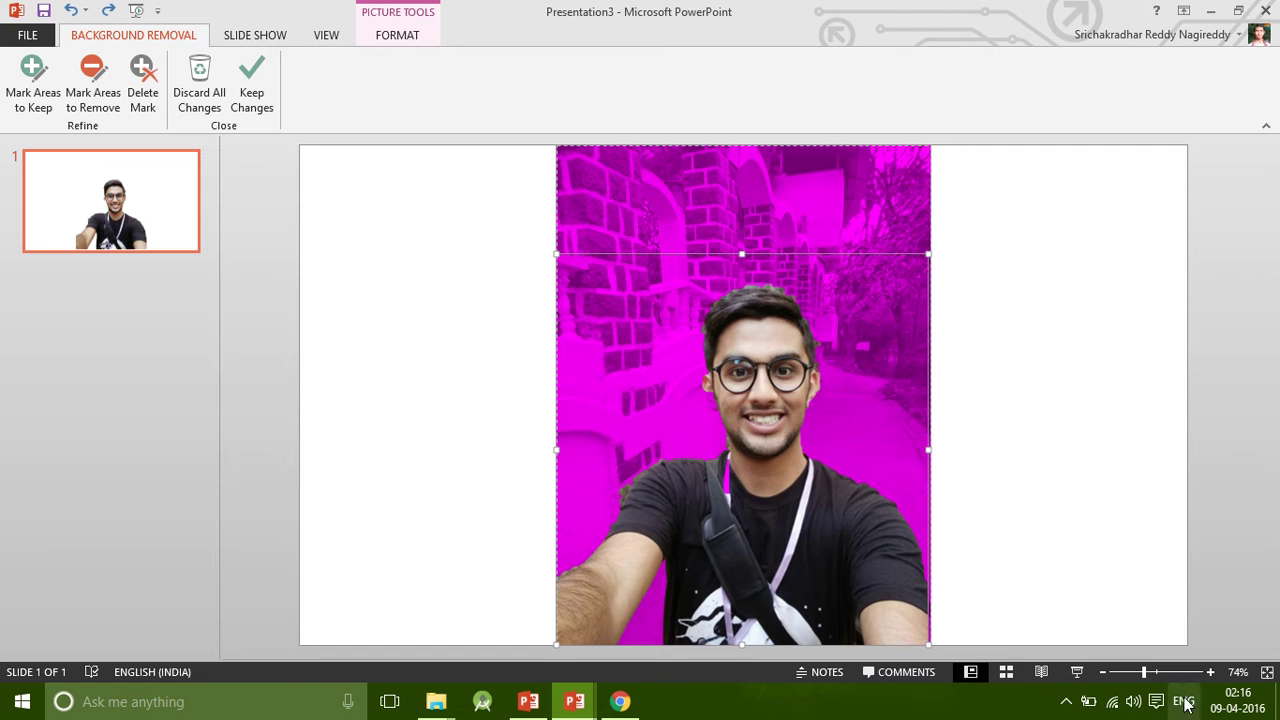
{"action": "left_click", "coordinate": [1091, 546]}
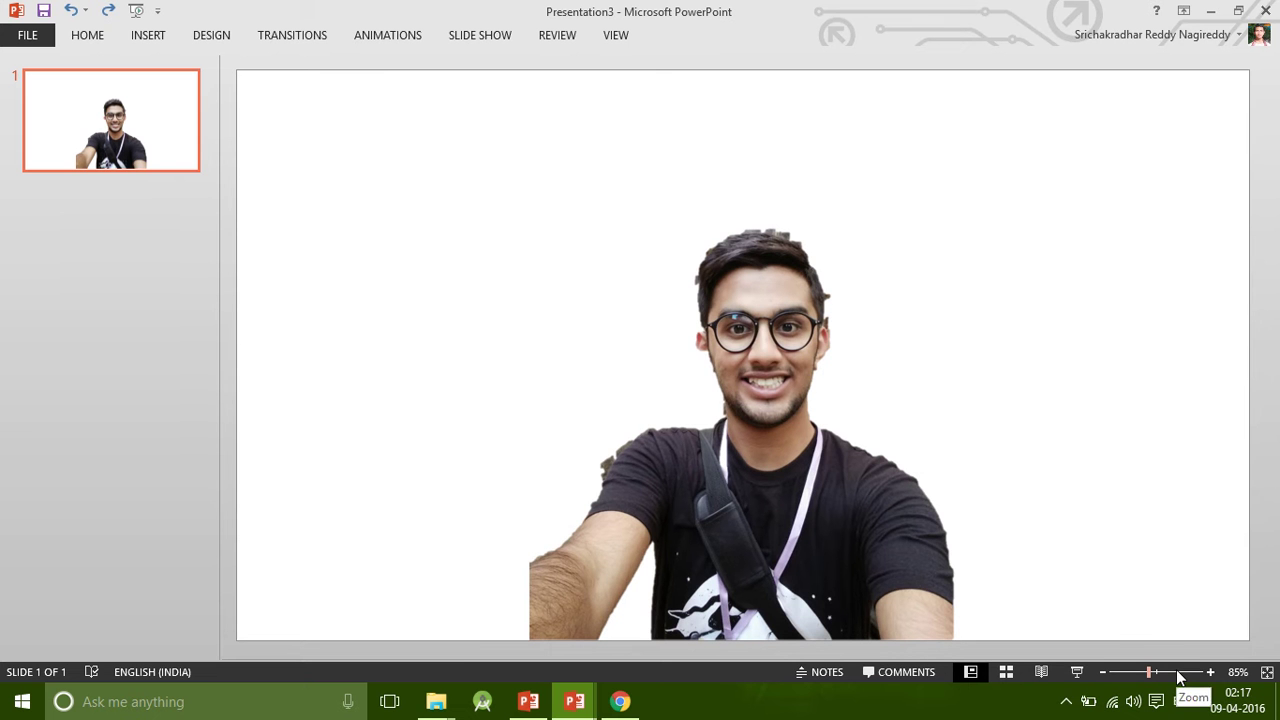
{"action": "key", "text": "ctrl+z"}
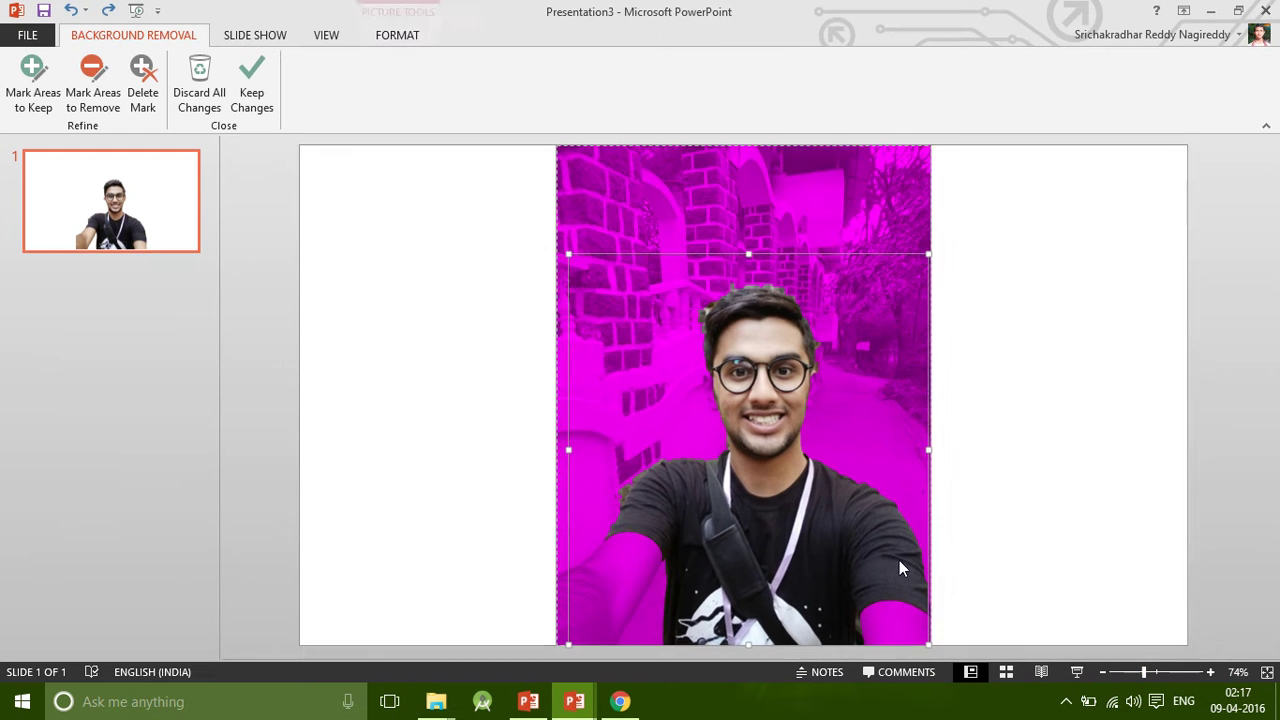
Mark the background patch along the shoulder edge for removal.
{"action": "left_click_drag", "start_coordinate": [1160, 672], "coordinate": [1180, 672]}
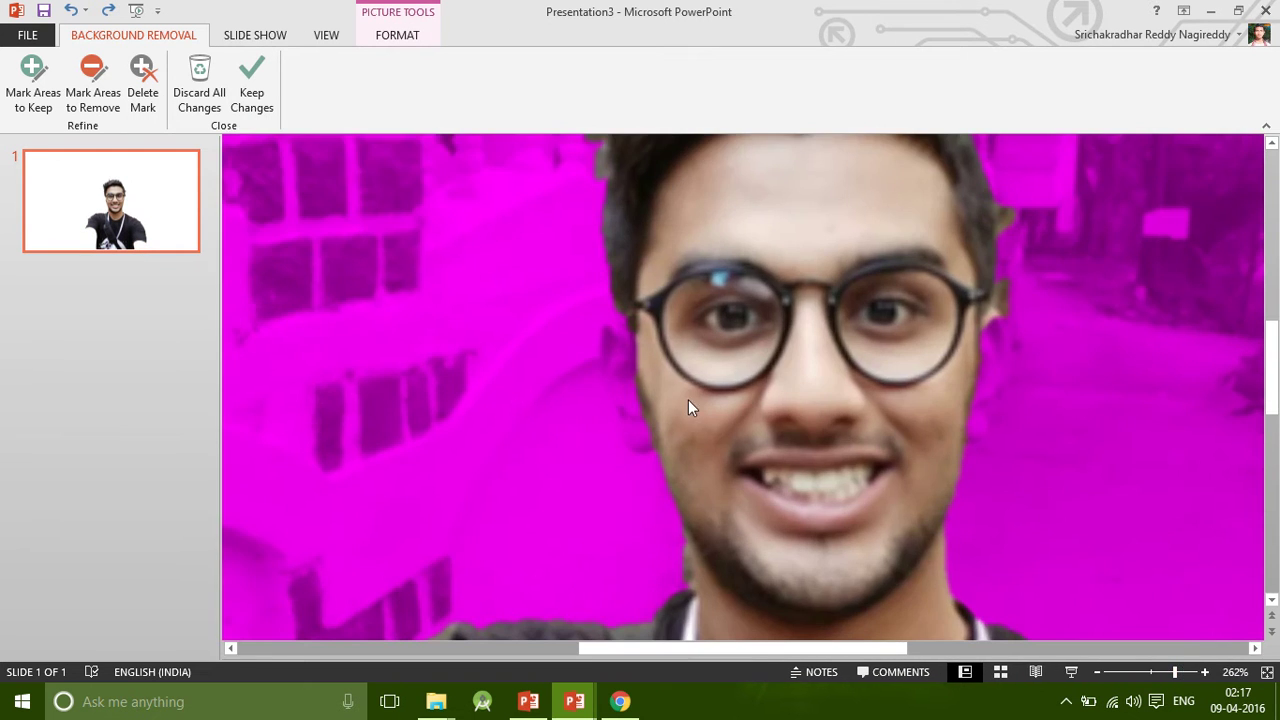
{"action": "scroll", "coordinate": [640, 400], "scroll_direction": "down", "scroll_amount": 3}
{"action": "scroll", "coordinate": [497, 405], "scroll_direction": "down", "scroll_amount": 3}
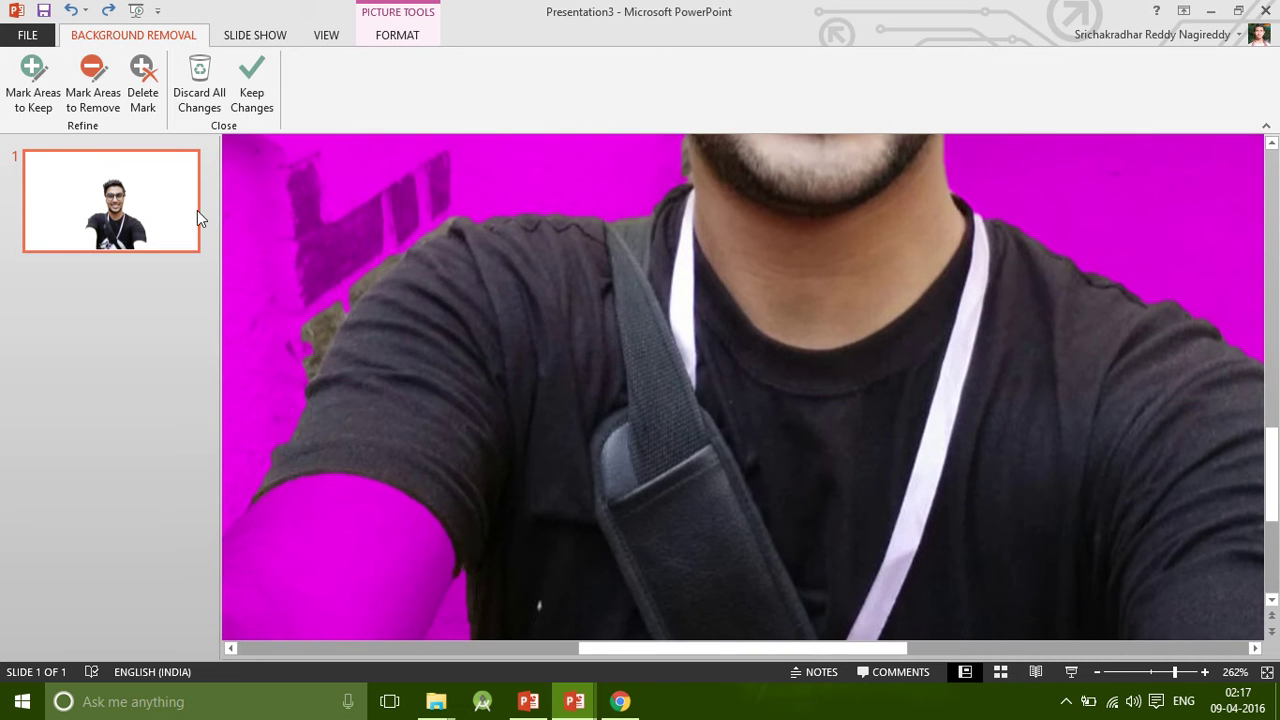
{"action": "left_click", "coordinate": [93, 86]}
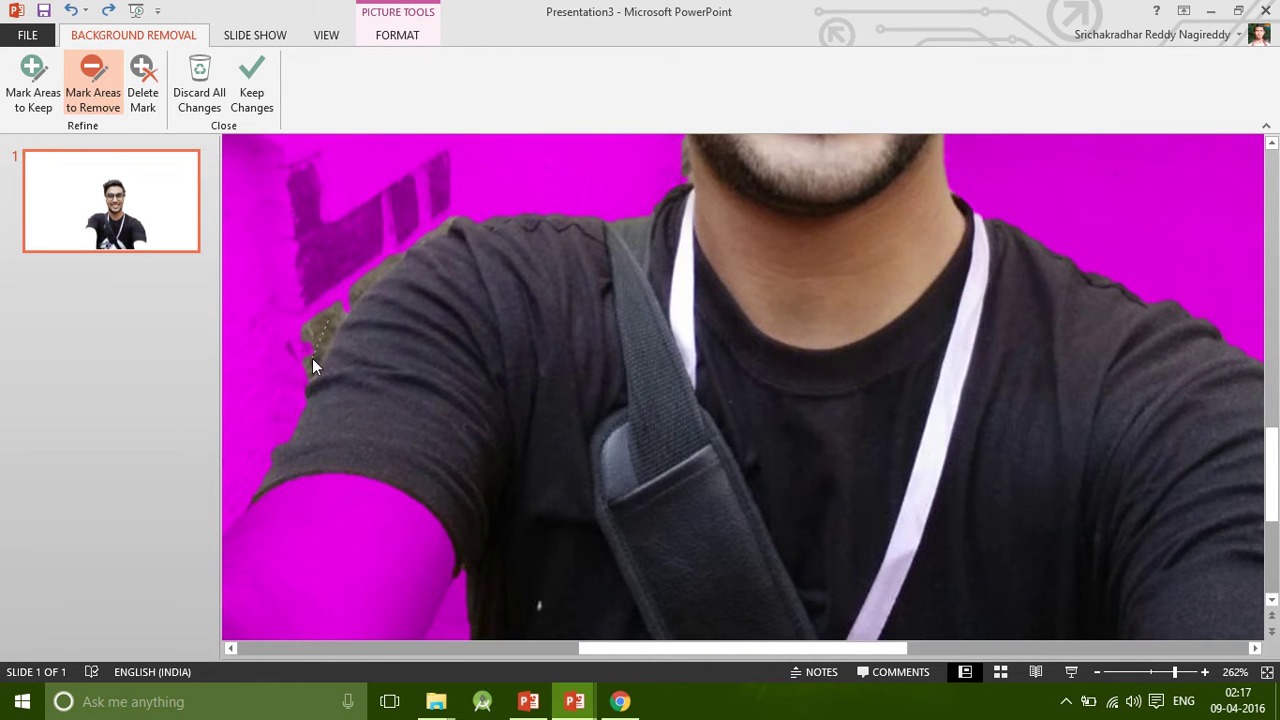
{"action": "left_click_drag", "start_coordinate": [313, 357], "coordinate": [328, 322]}
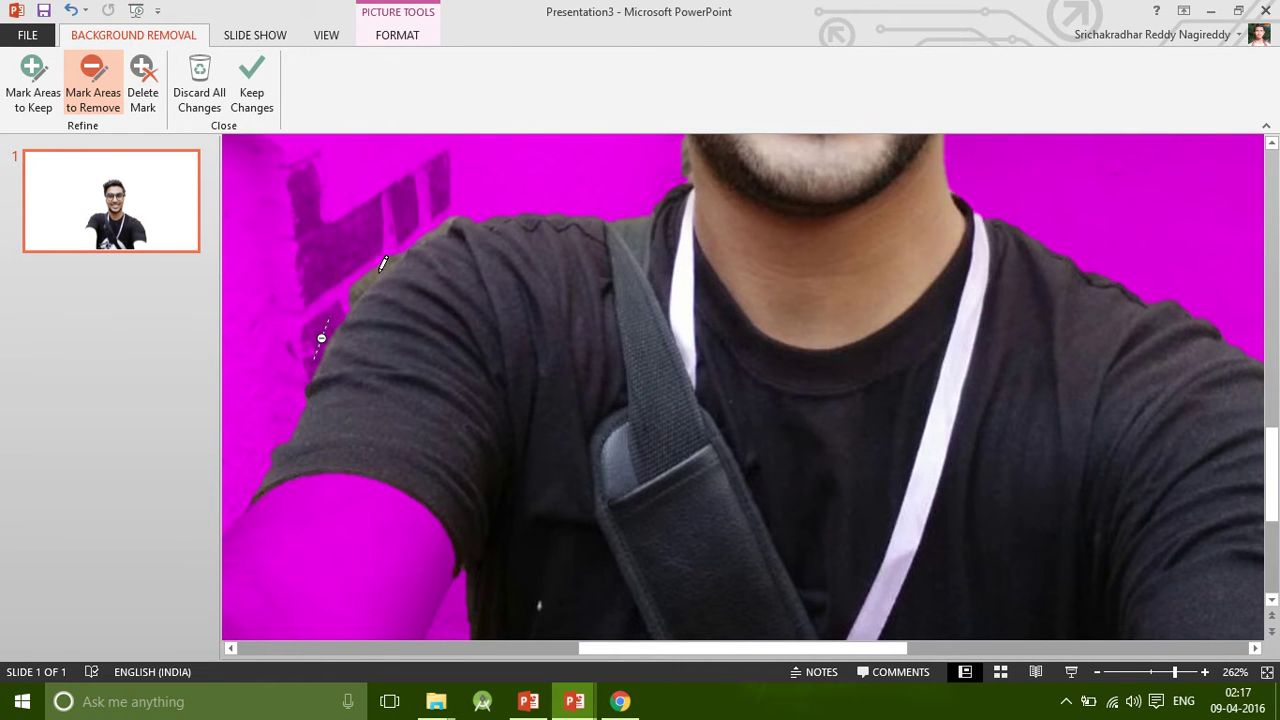
{"action": "left_click_drag", "start_coordinate": [357, 292], "coordinate": [377, 273]}
{"action": "left_click_drag", "start_coordinate": [413, 250], "coordinate": [403, 256]}
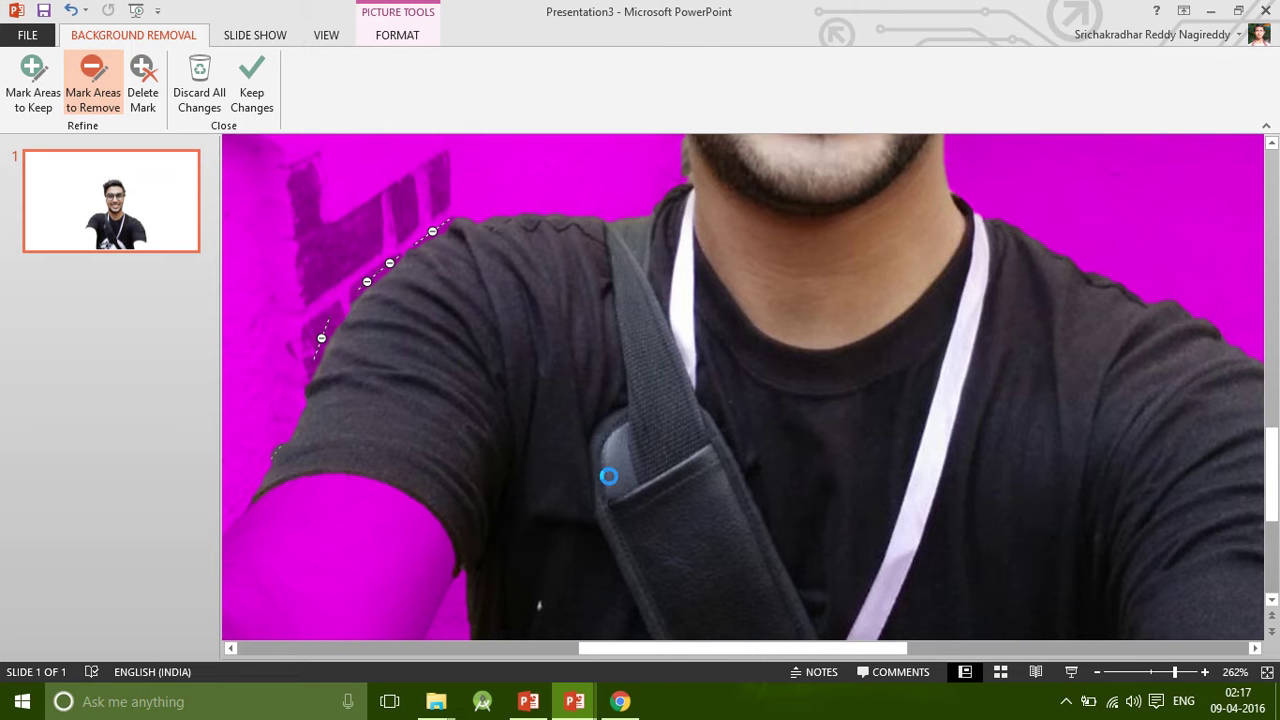
{"action": "left_click", "coordinate": [1267, 672]}
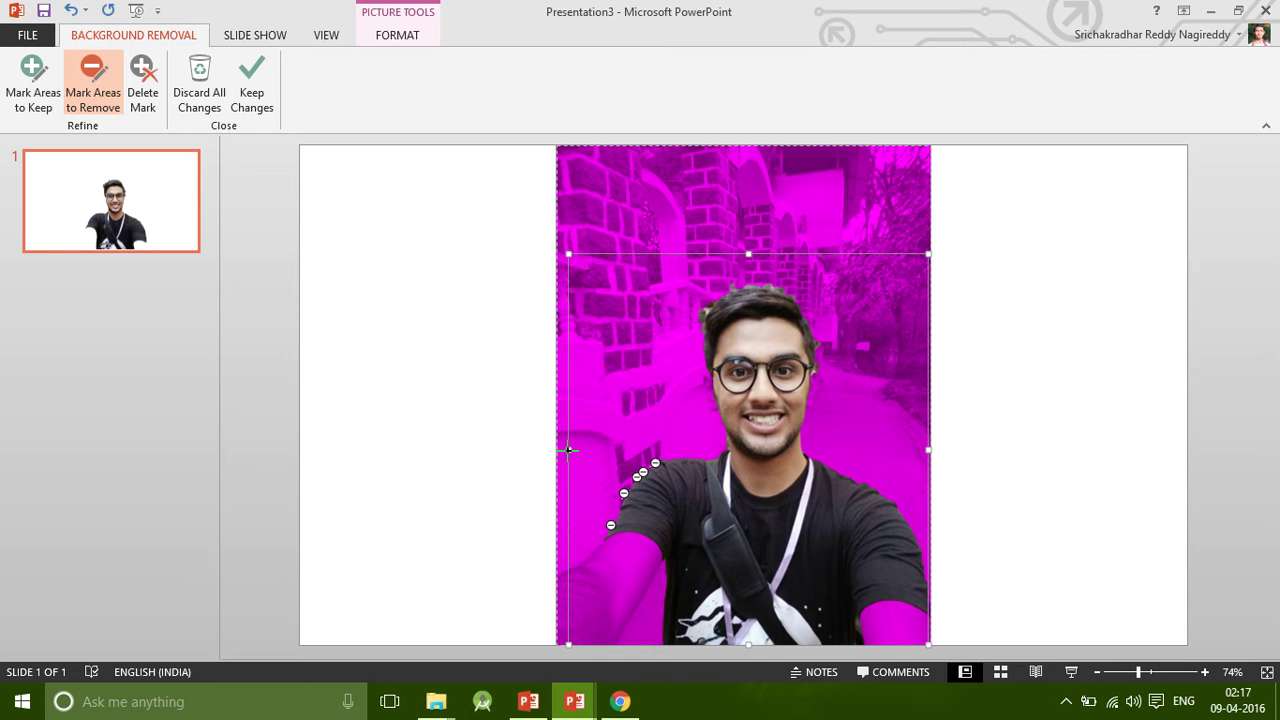
Widen the marquee left for the arm, mark the lanyard to keep, and apply the cutout.
{"action": "left_click_drag", "start_coordinate": [567, 450], "coordinate": [557, 450]}
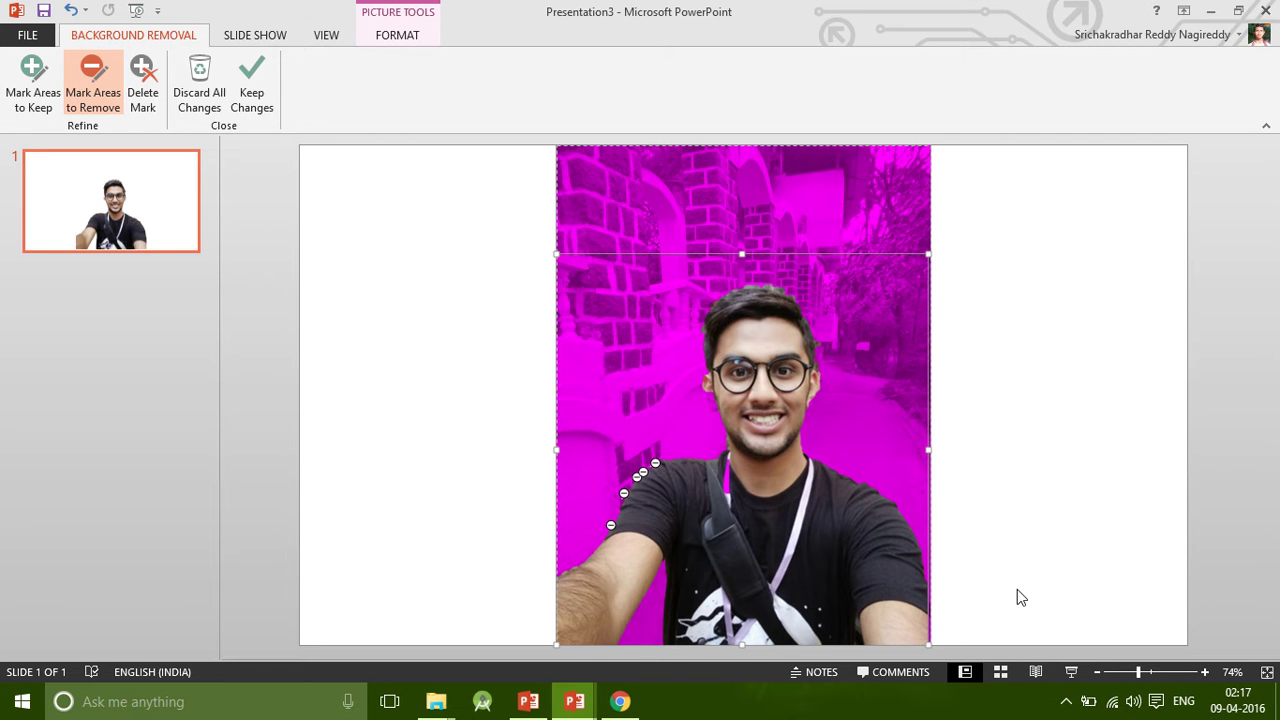
{"action": "left_click", "coordinate": [33, 85]}
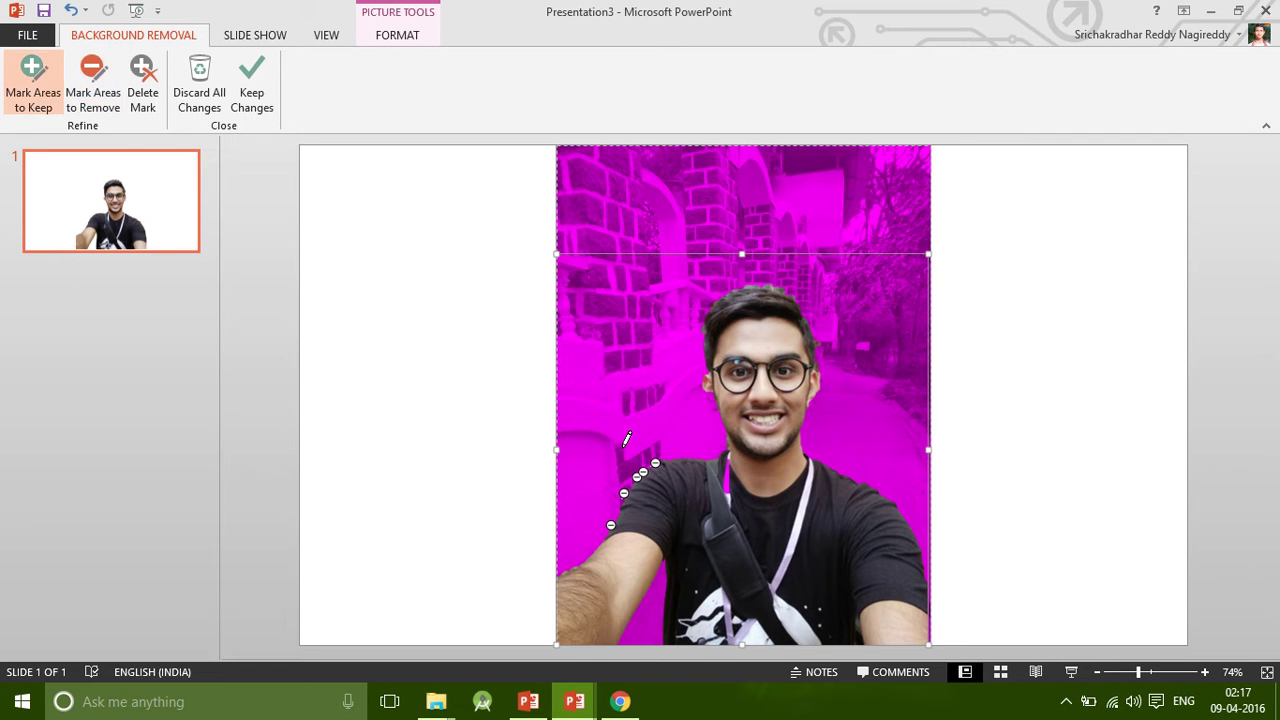
{"action": "scroll", "coordinate": [733, 458], "scroll_direction": "up", "scroll_amount": 10, "text": "ctrl"}
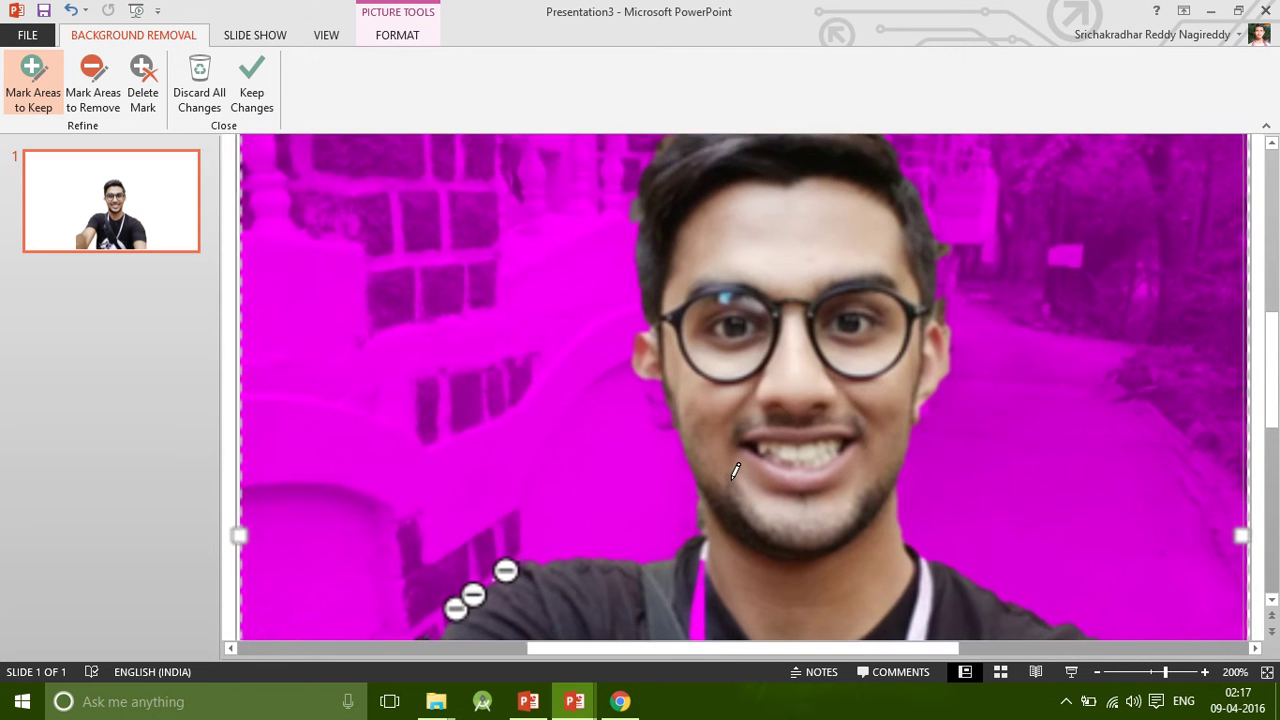
{"action": "left_click_drag", "start_coordinate": [704, 541], "coordinate": [697, 626]}
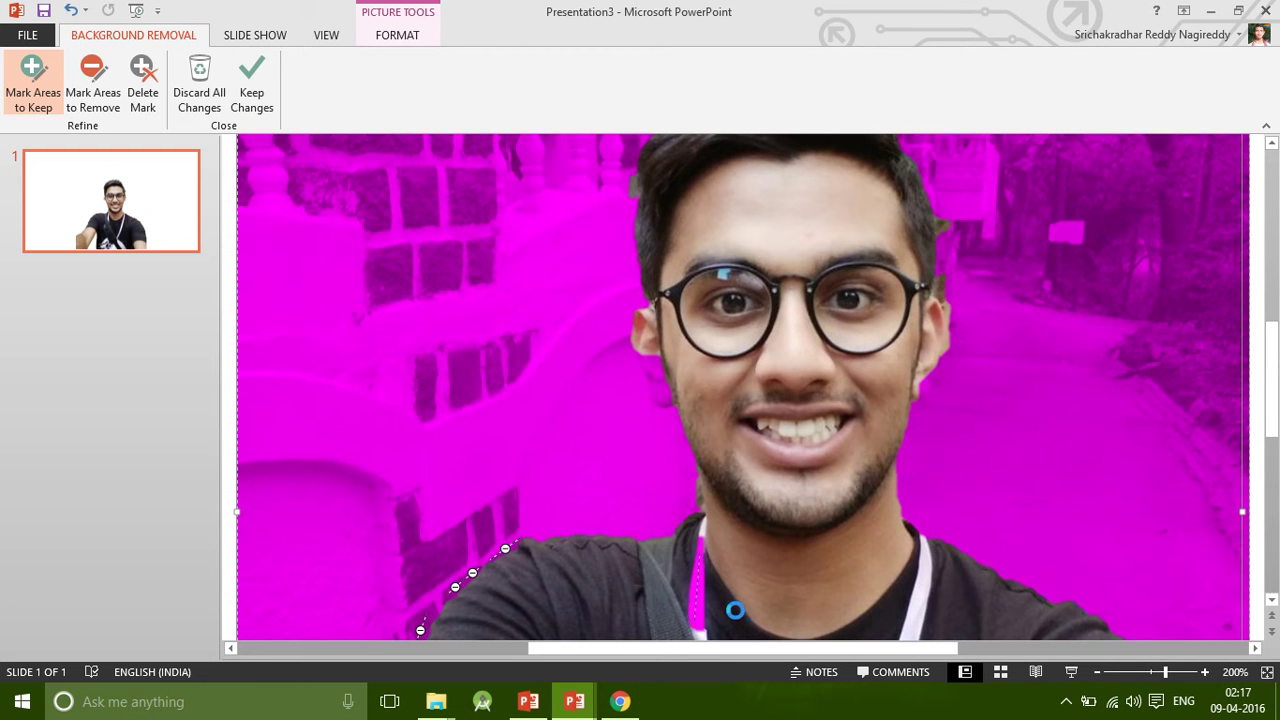
{"action": "left_click", "coordinate": [1267, 672]}
{"action": "left_click", "coordinate": [1060, 418]}
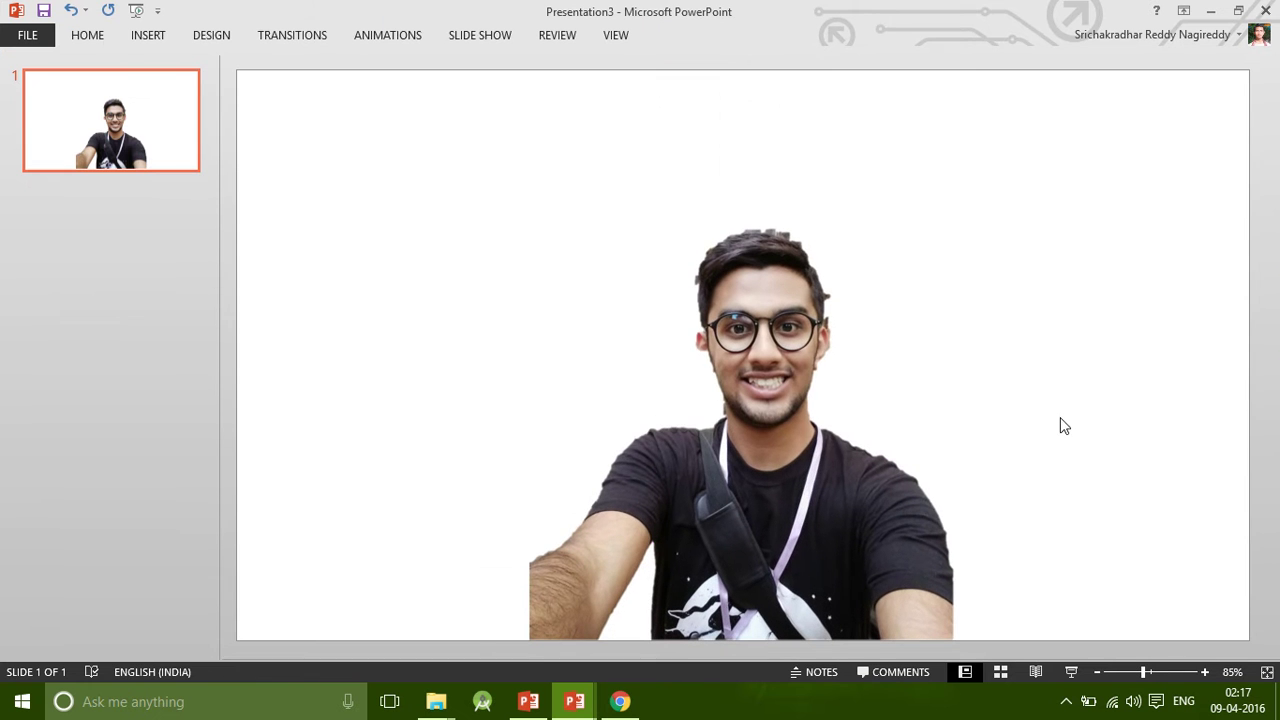
{"action": "left_click", "coordinate": [757, 443]}
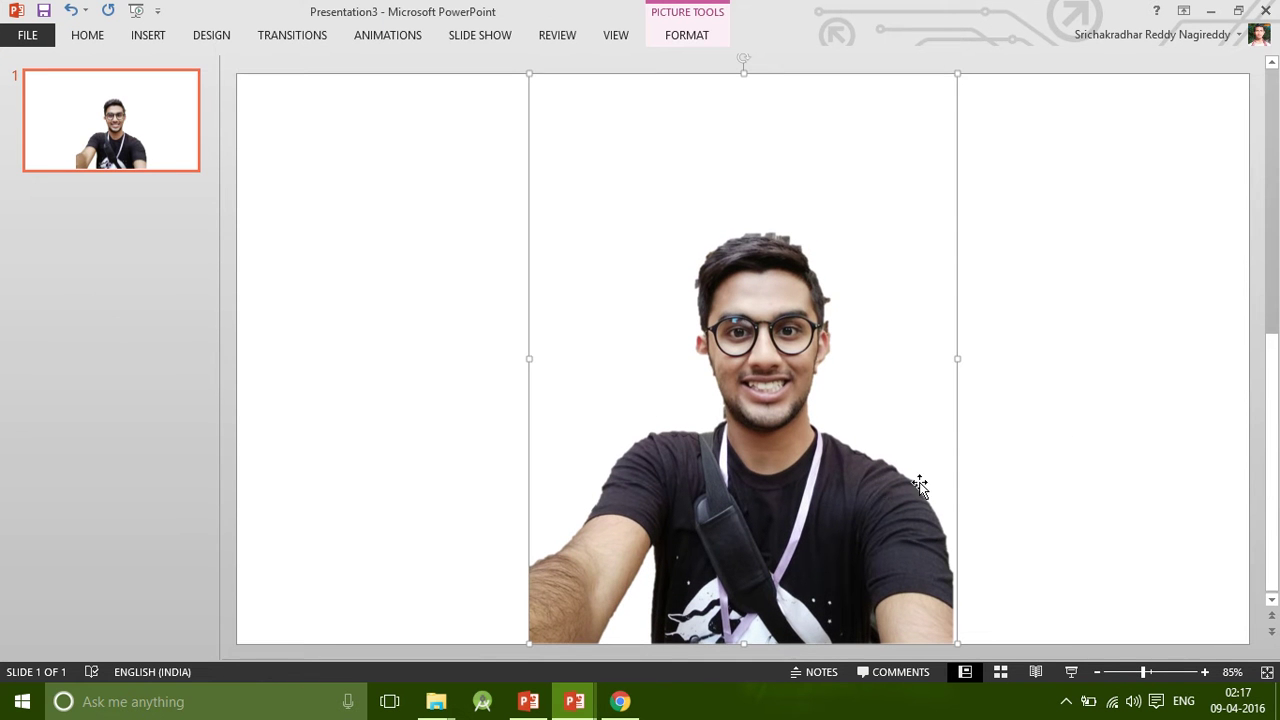
{"action": "right_click", "coordinate": [805, 503]}
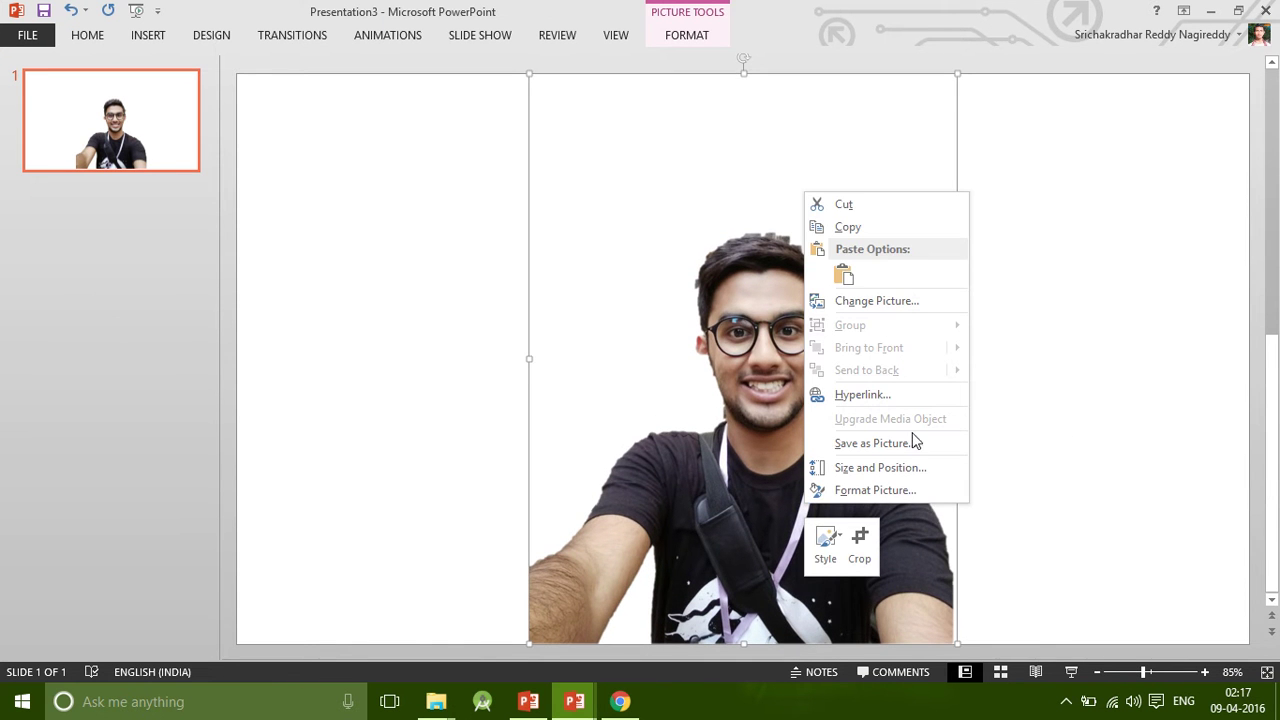
Copy the cutout and crop away the empty space above the head.
{"action": "left_click", "coordinate": [866, 229]}
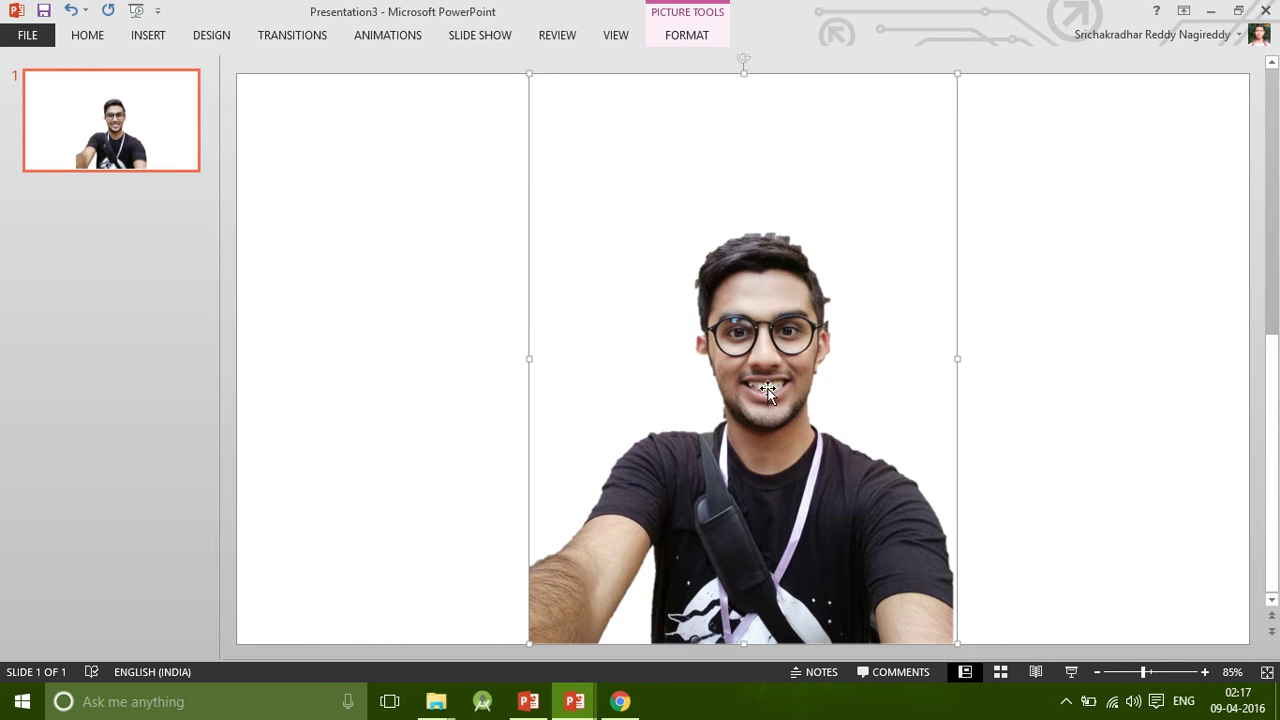
{"action": "right_click", "coordinate": [767, 390]}
{"action": "left_click", "coordinate": [824, 425]}
{"action": "left_click_drag", "start_coordinate": [748, 78], "coordinate": [754, 217]}
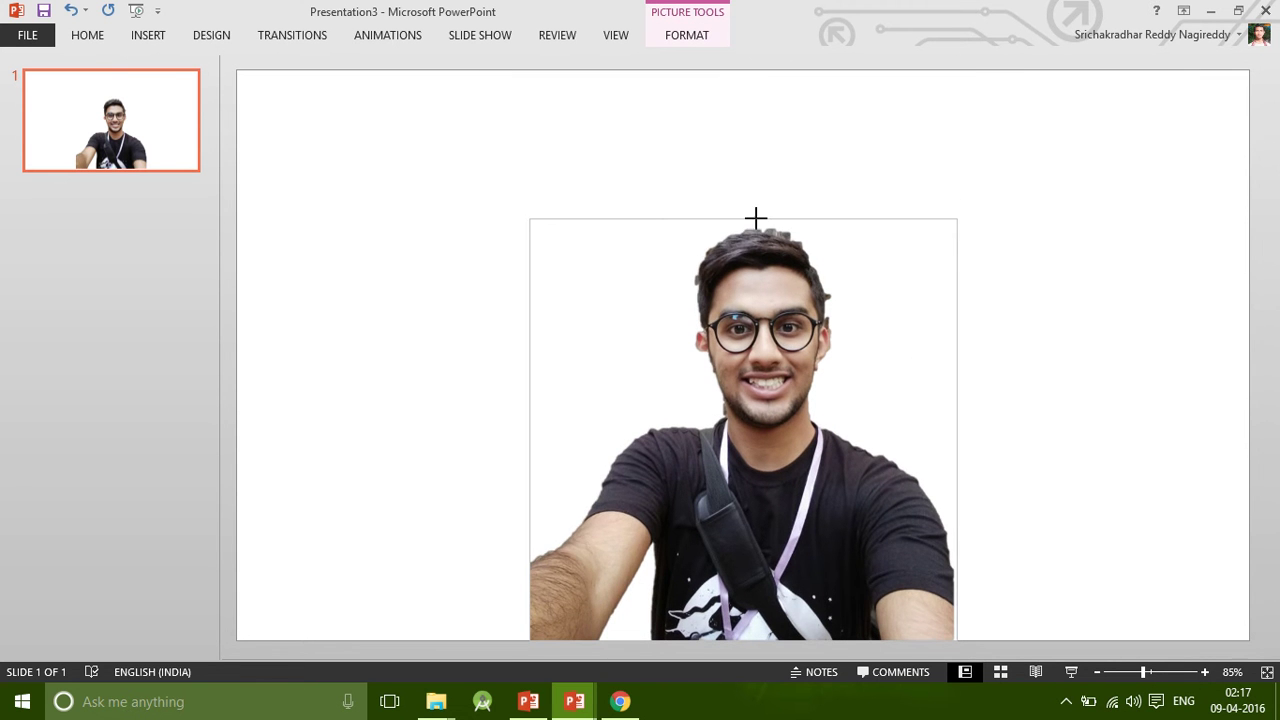
{"action": "left_click", "coordinate": [1069, 431]}
Copy the cropped selfie picture.
{"action": "left_click", "coordinate": [765, 452]}
{"action": "right_click", "coordinate": [765, 452]}
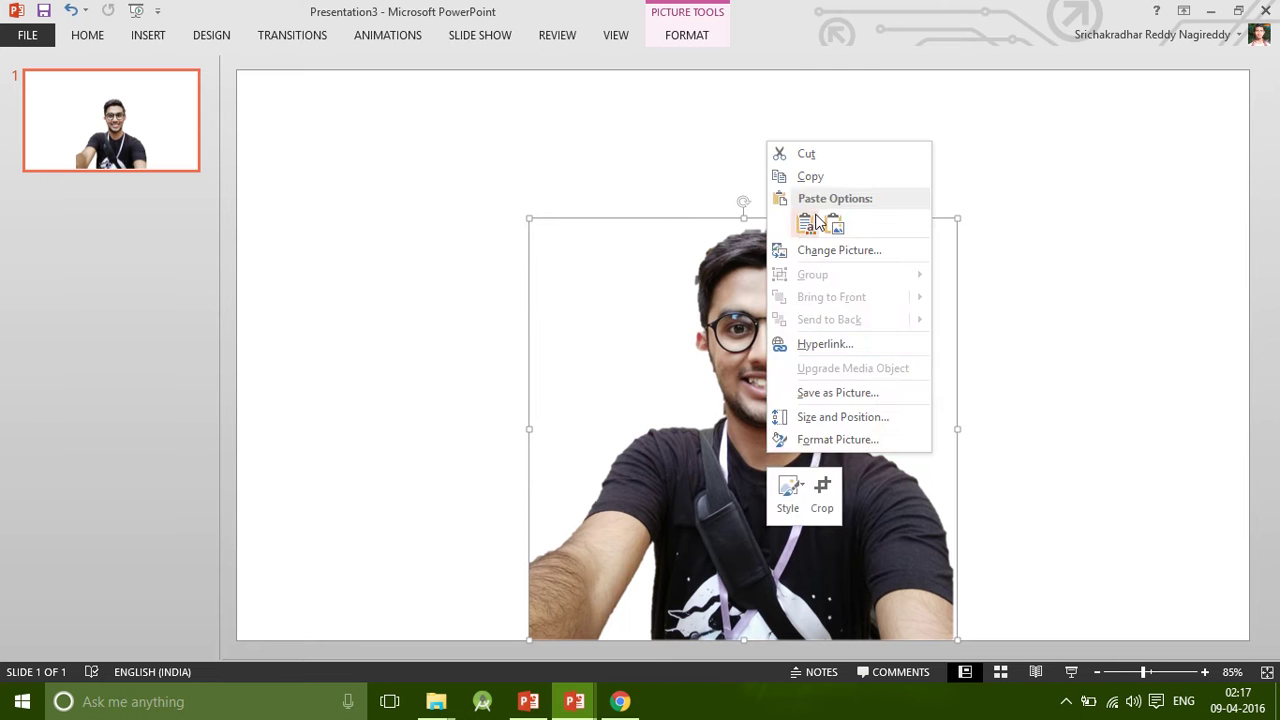
{"action": "left_click", "coordinate": [810, 176]}
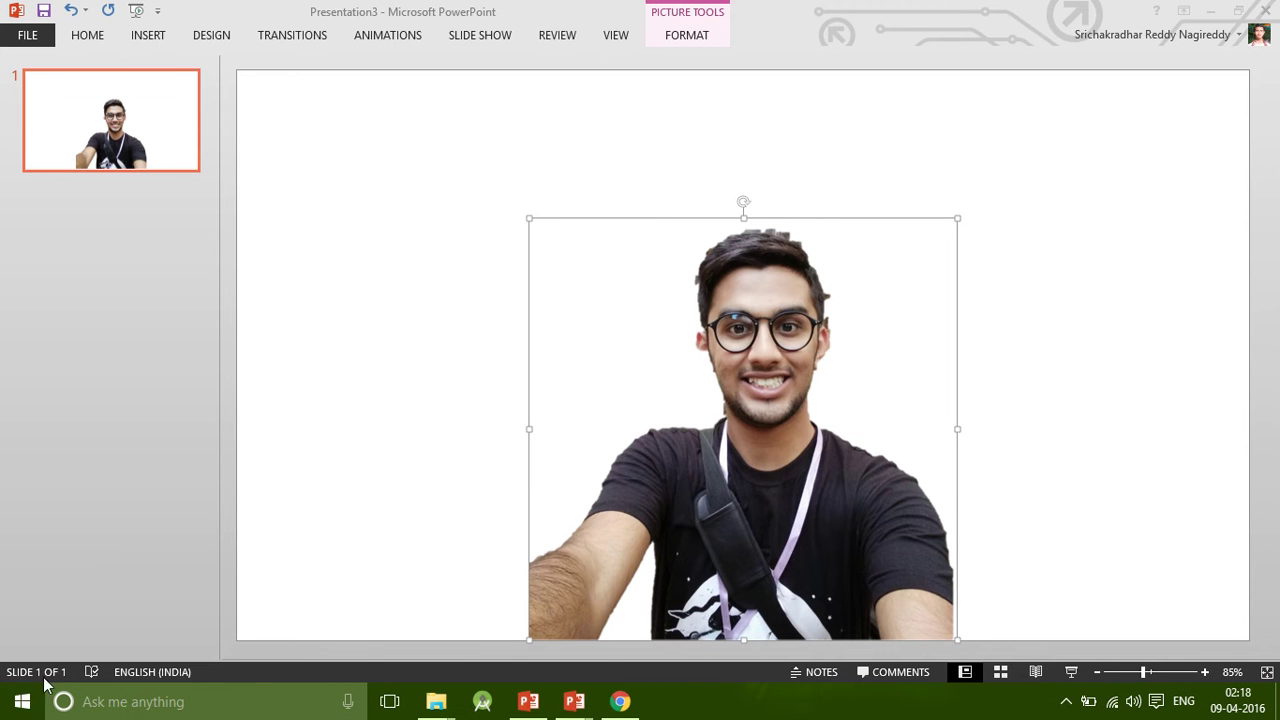
Launch paint.net by searching 'PAINT' from the Start menu.
{"action": "left_click", "coordinate": [22, 701]}
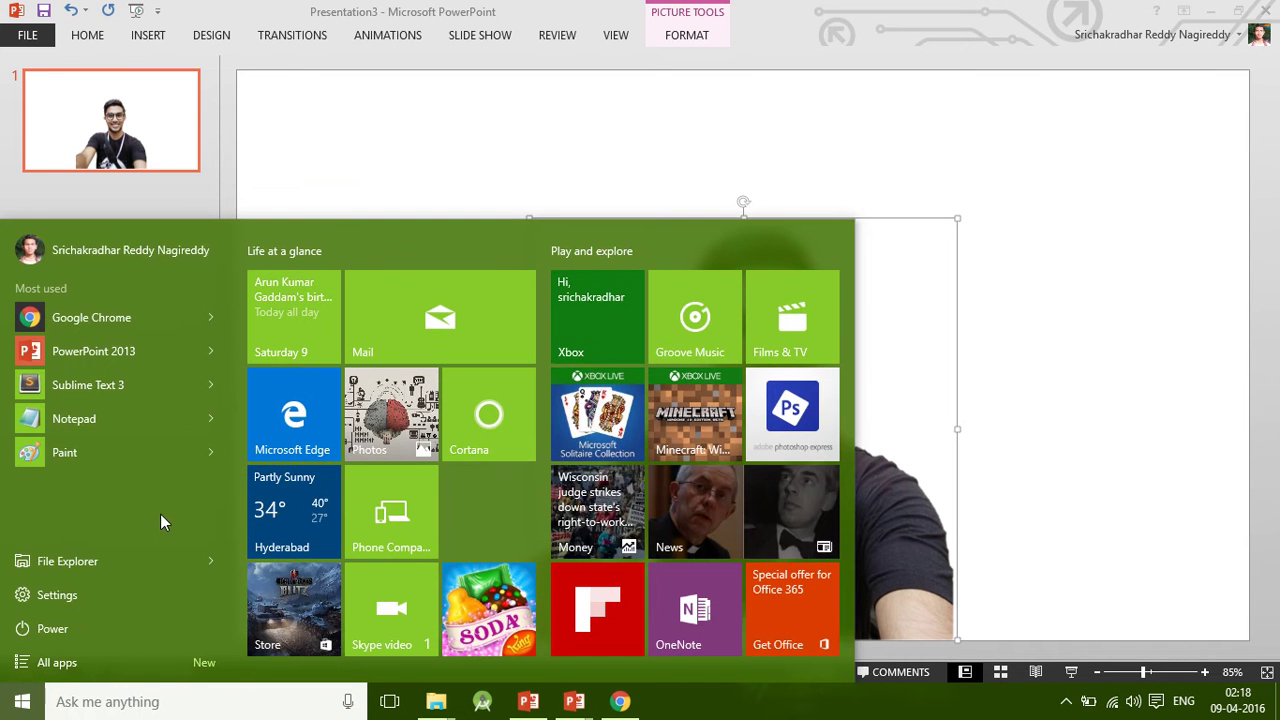
{"action": "type", "text": "PAINT.NET"}
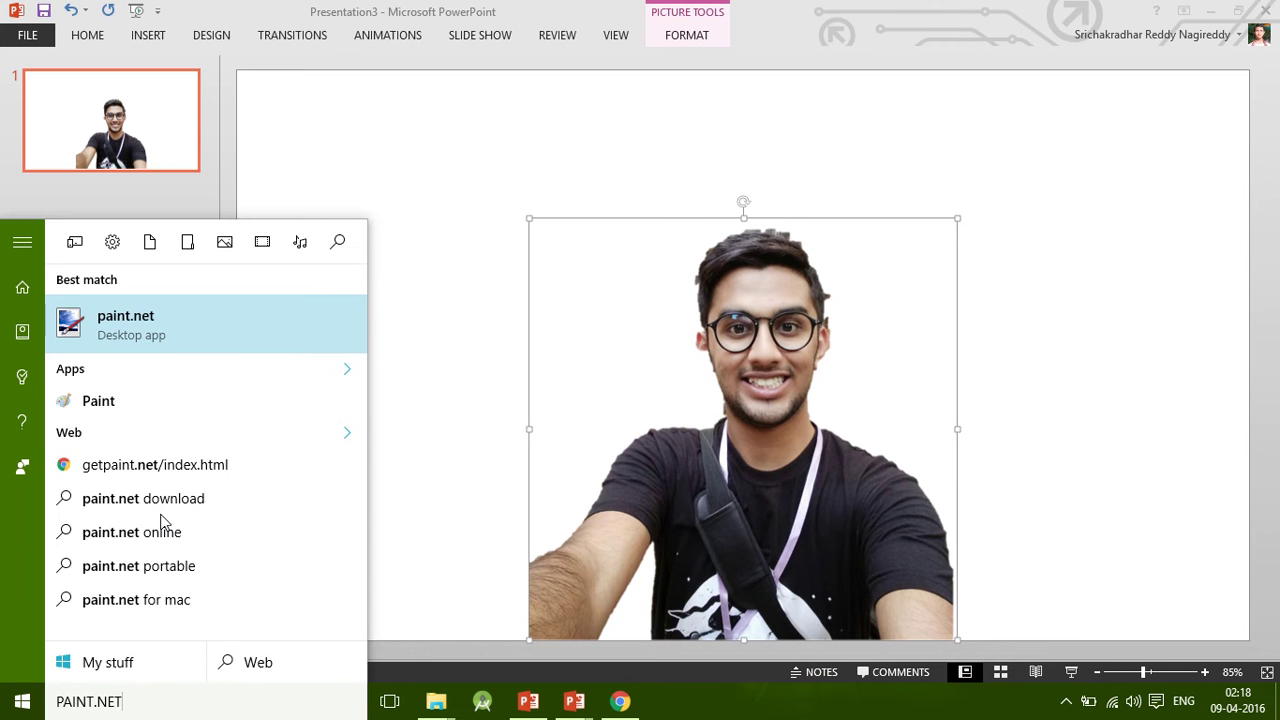
{"action": "key", "text": "Return"}
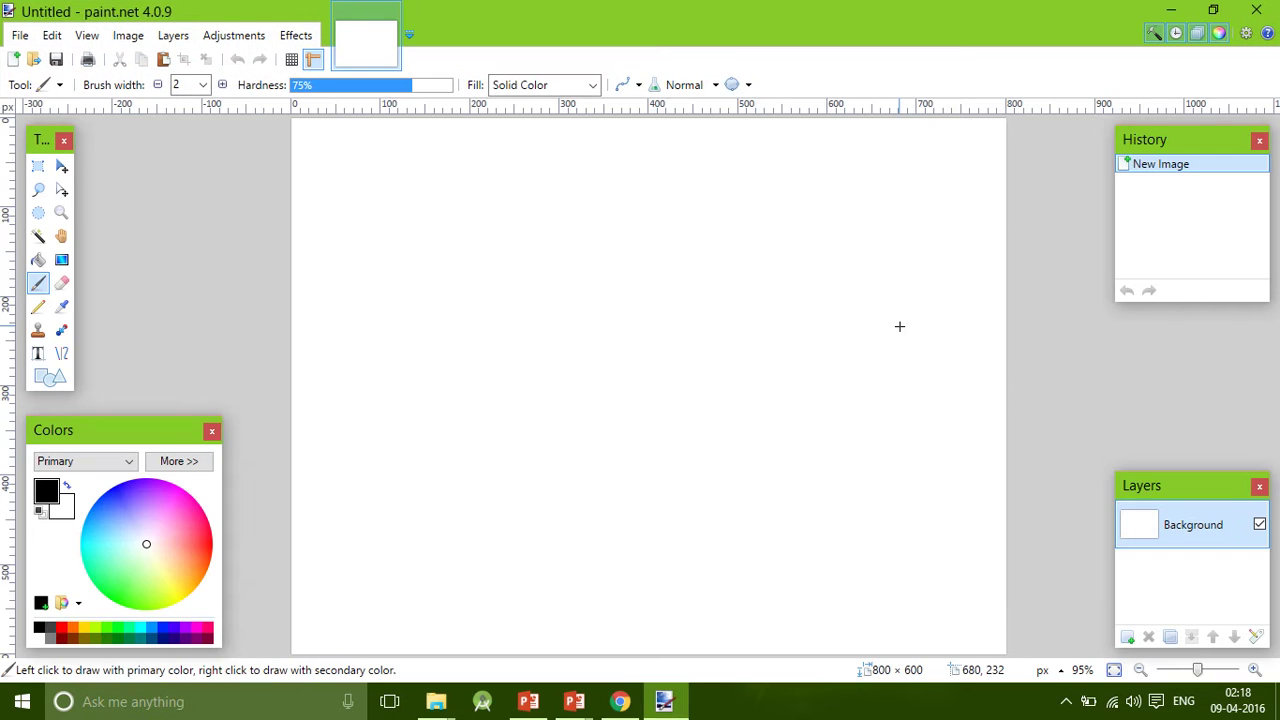
Paste the selfie, crop to selection, and magic-wand its background at 27% tolerance.
{"action": "key", "text": "ctrl+v"}
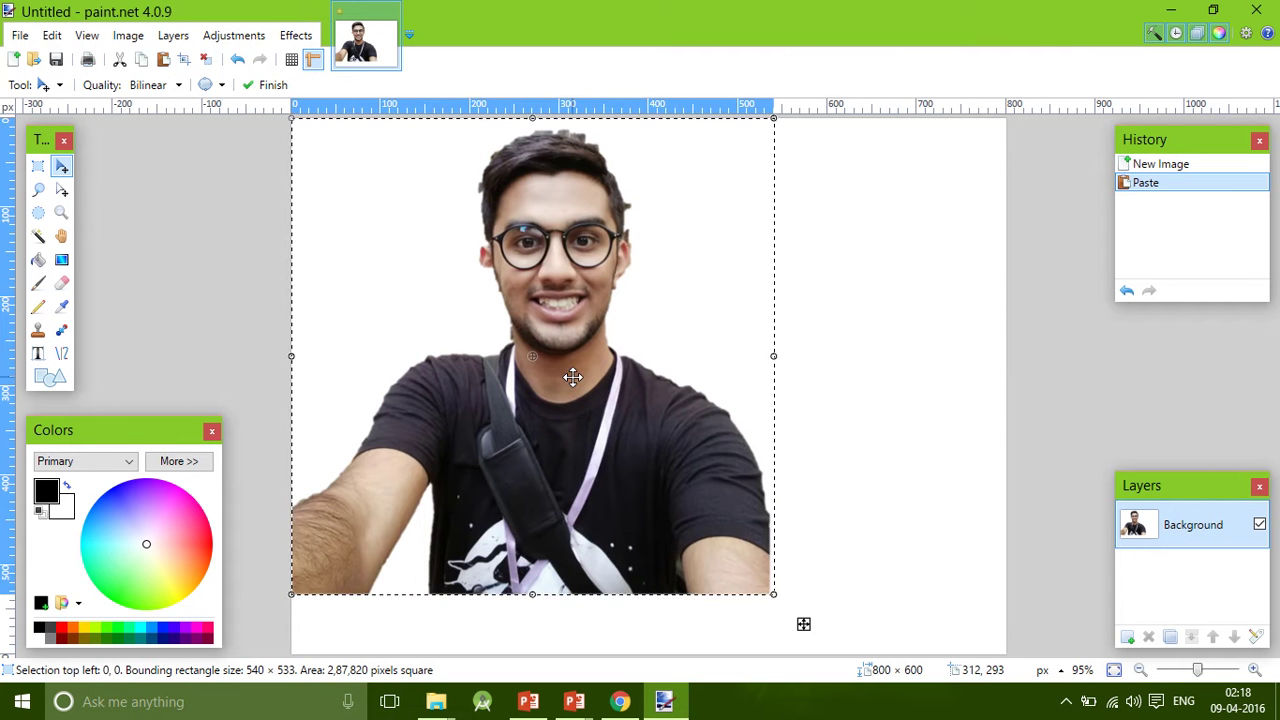
{"action": "left_click", "coordinate": [184, 59]}
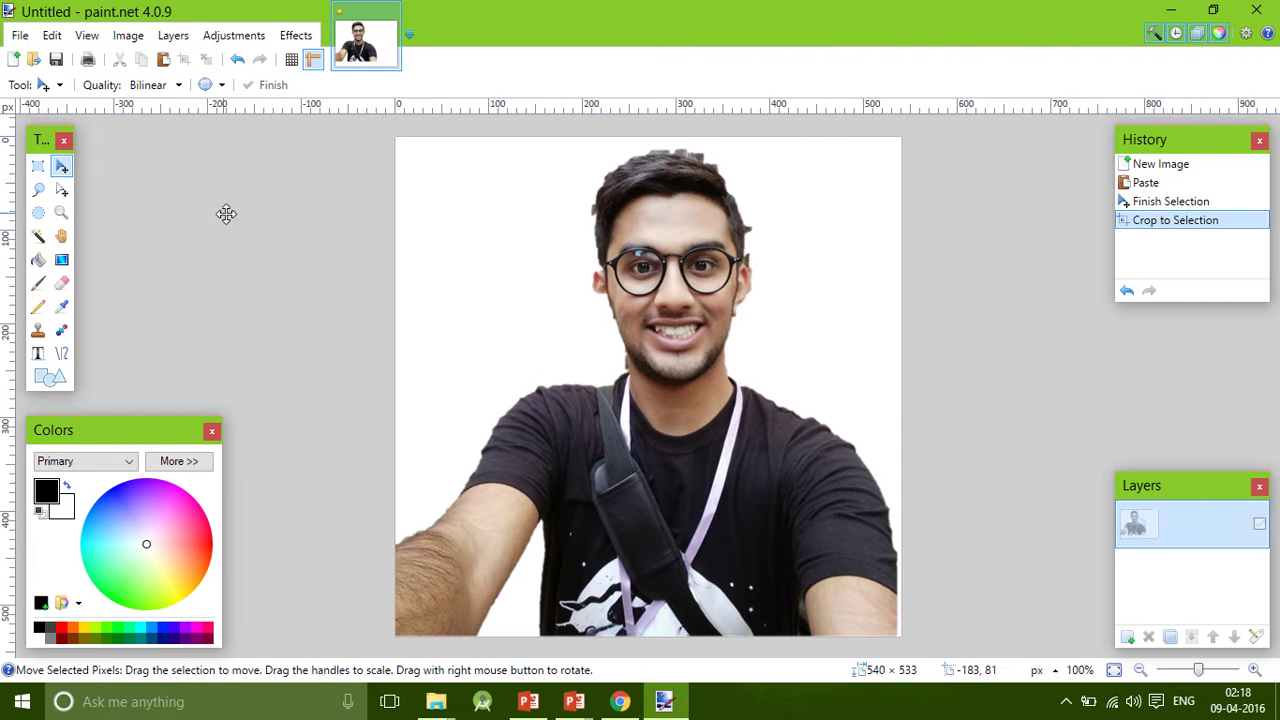
{"action": "left_click", "coordinate": [38, 237]}
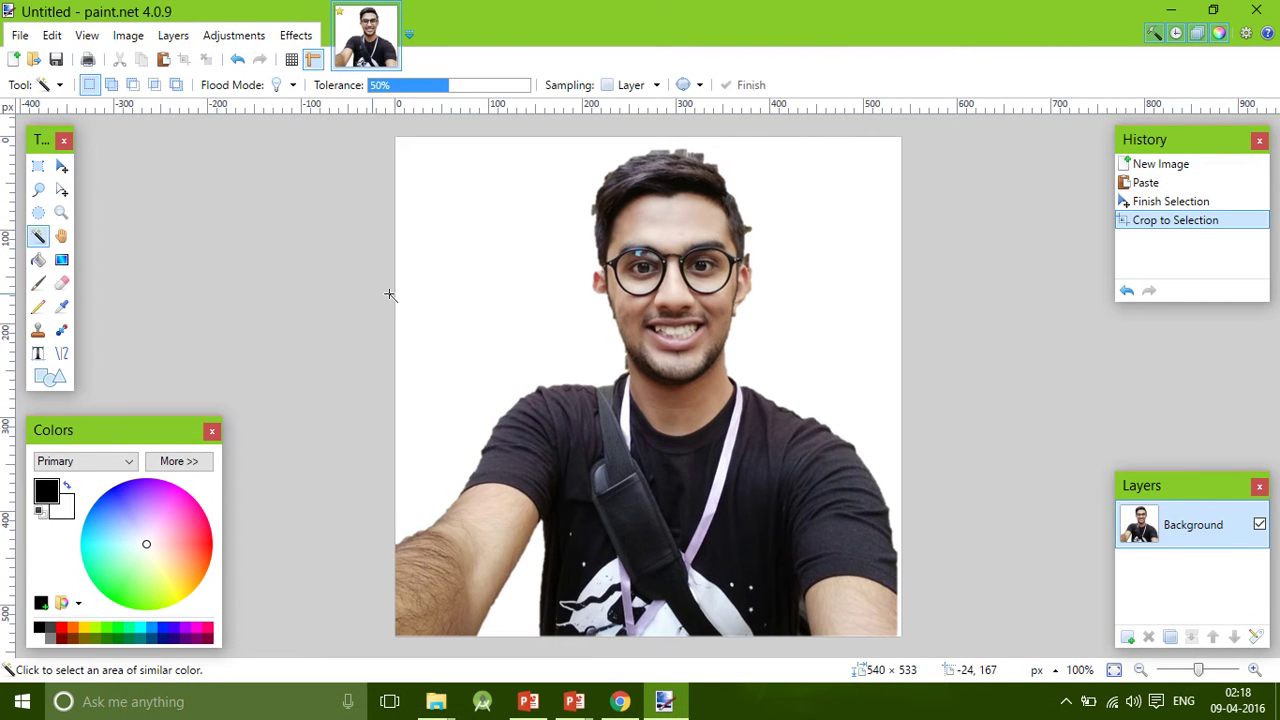
{"action": "left_click", "coordinate": [516, 294]}
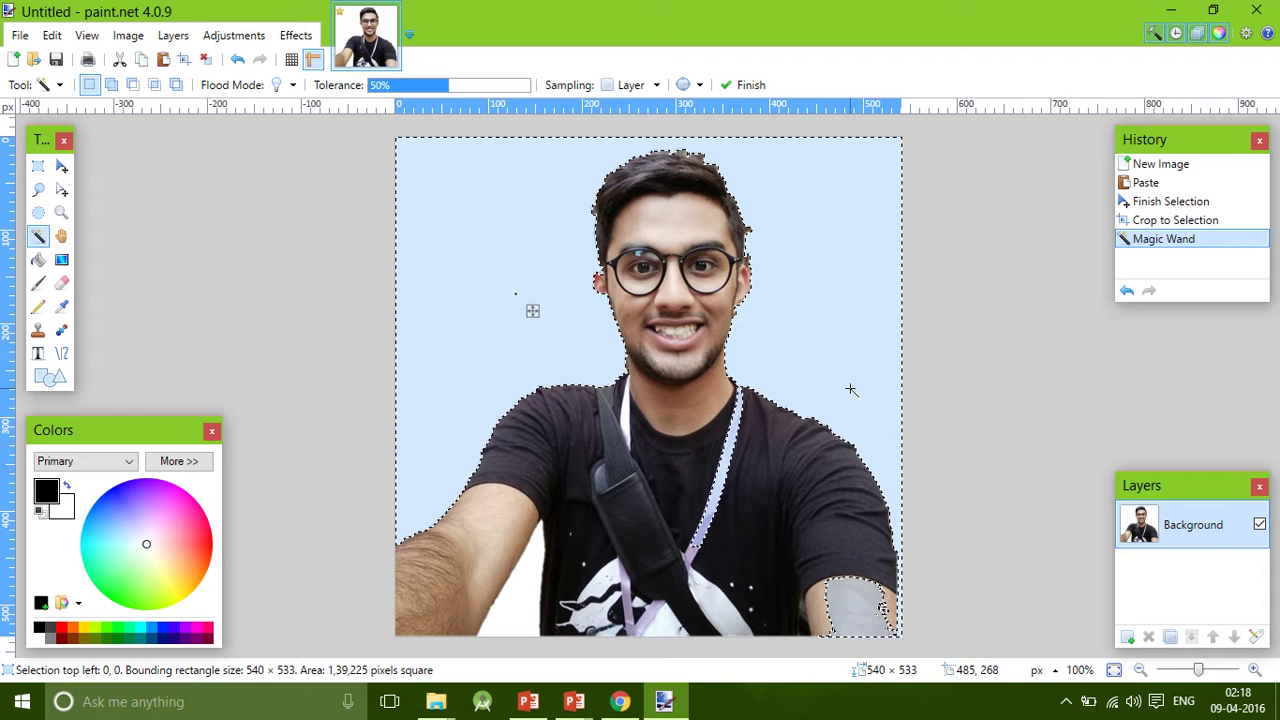
{"action": "left_click", "coordinate": [412, 85]}
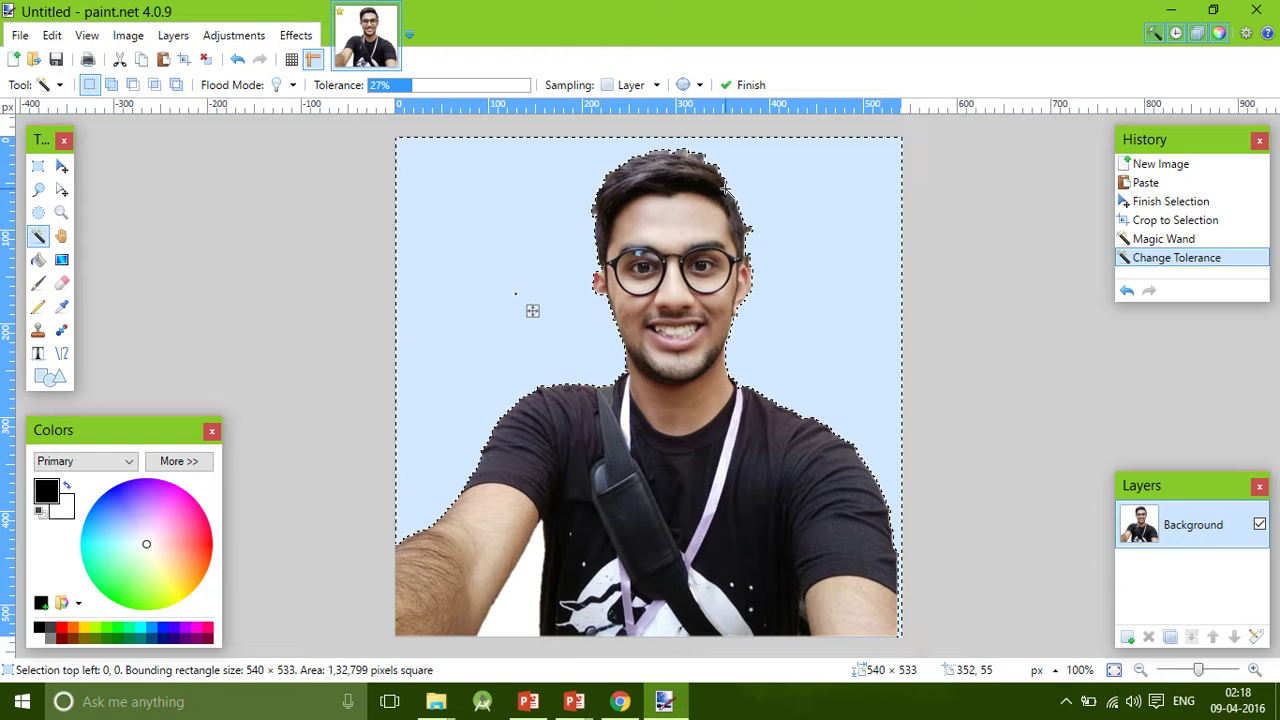
Switch back to the Presentation3 slide in PowerPoint.
{"action": "scroll", "coordinate": [740, 200], "scroll_direction": "up", "scroll_amount": 4}
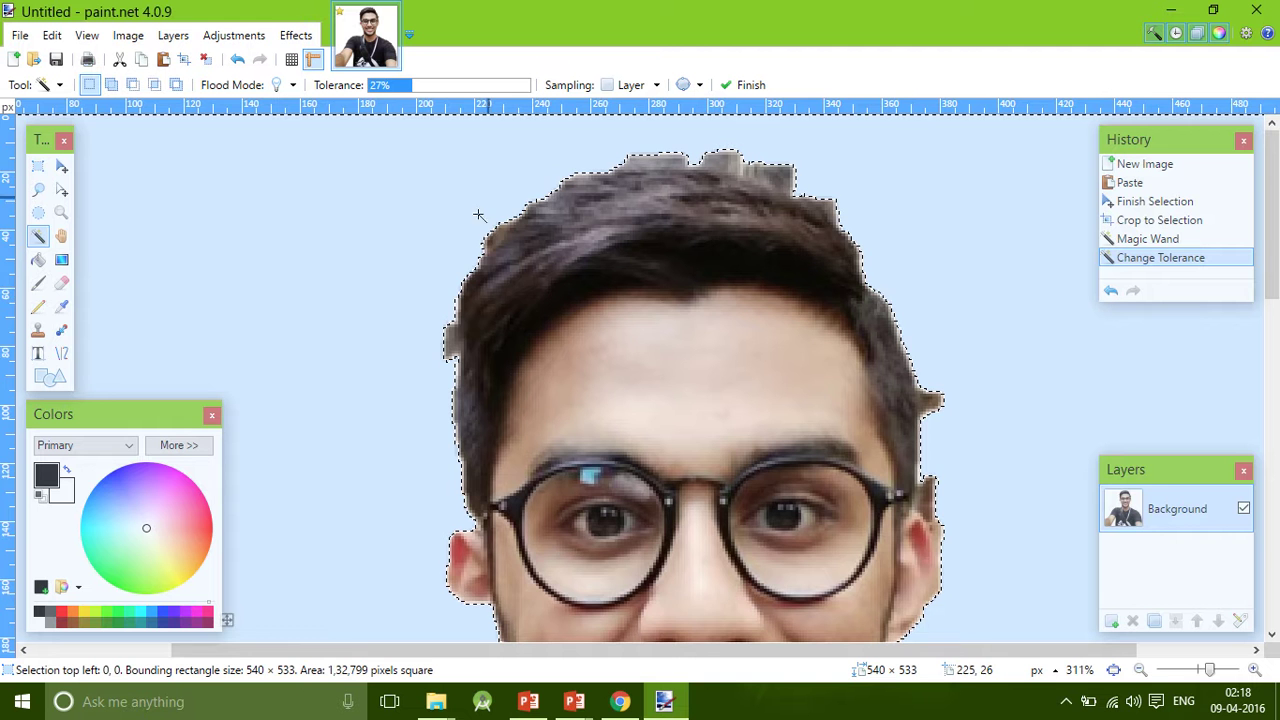
{"action": "scroll", "coordinate": [260, 249], "scroll_direction": "down", "scroll_amount": 3}
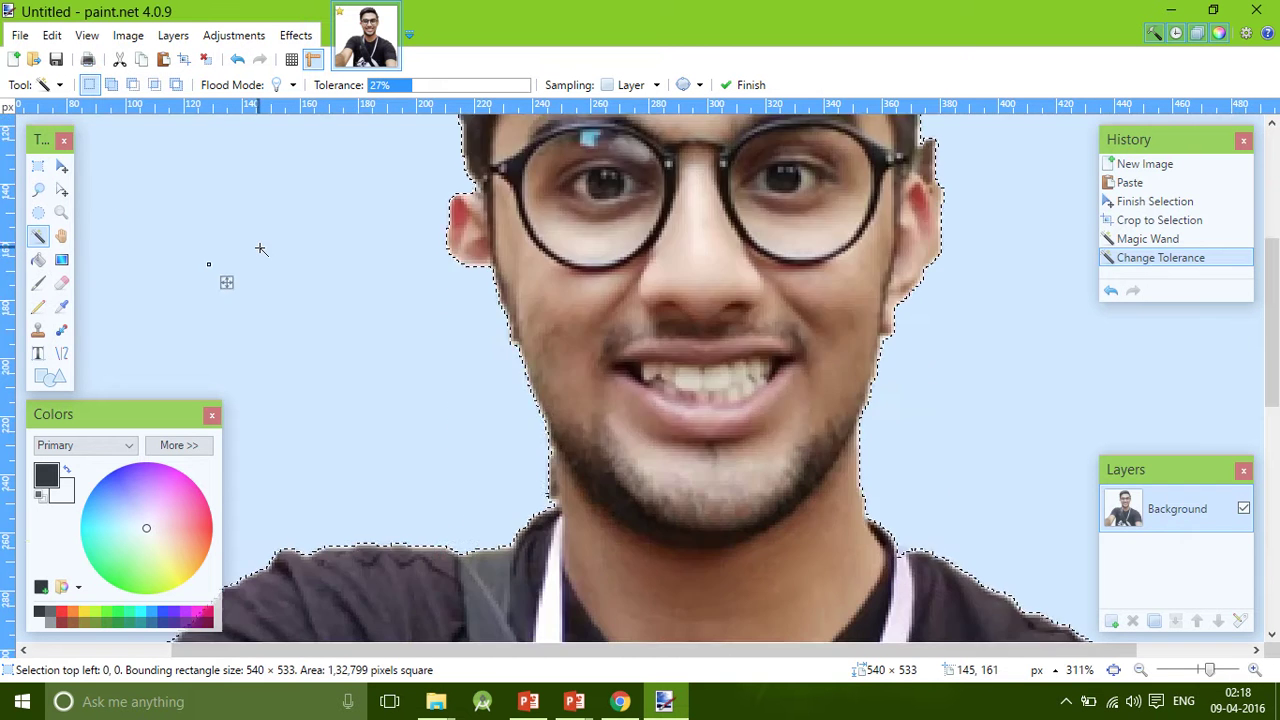
{"action": "scroll", "coordinate": [260, 249], "scroll_direction": "down", "scroll_amount": 3}
{"action": "scroll", "coordinate": [261, 249], "scroll_direction": "up", "scroll_amount": 4}
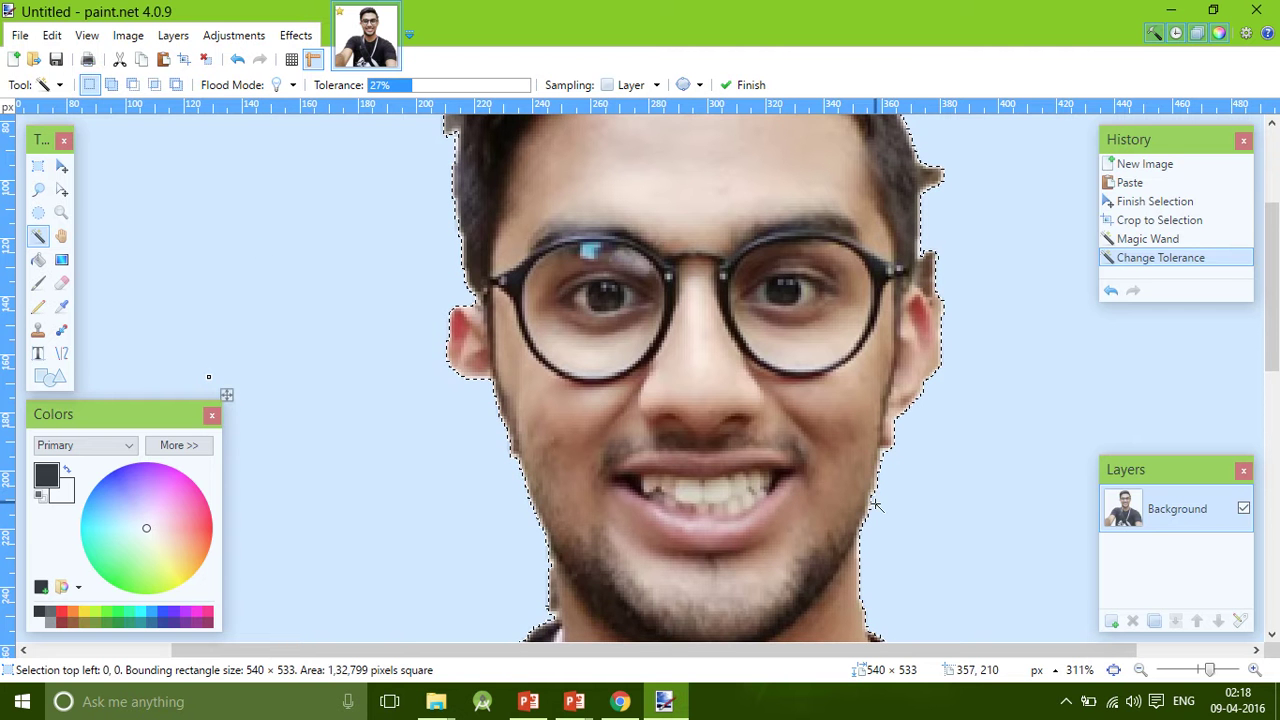
{"action": "left_click", "coordinate": [574, 701]}
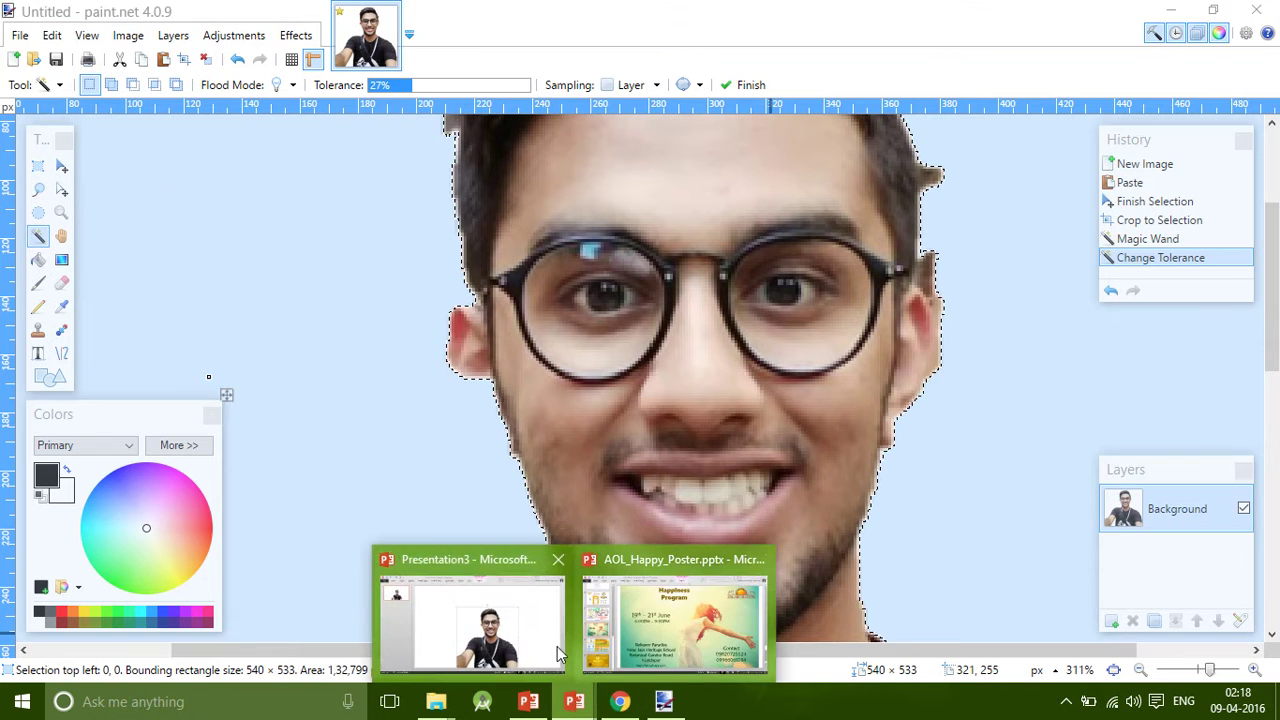
{"action": "left_click", "coordinate": [560, 652]}
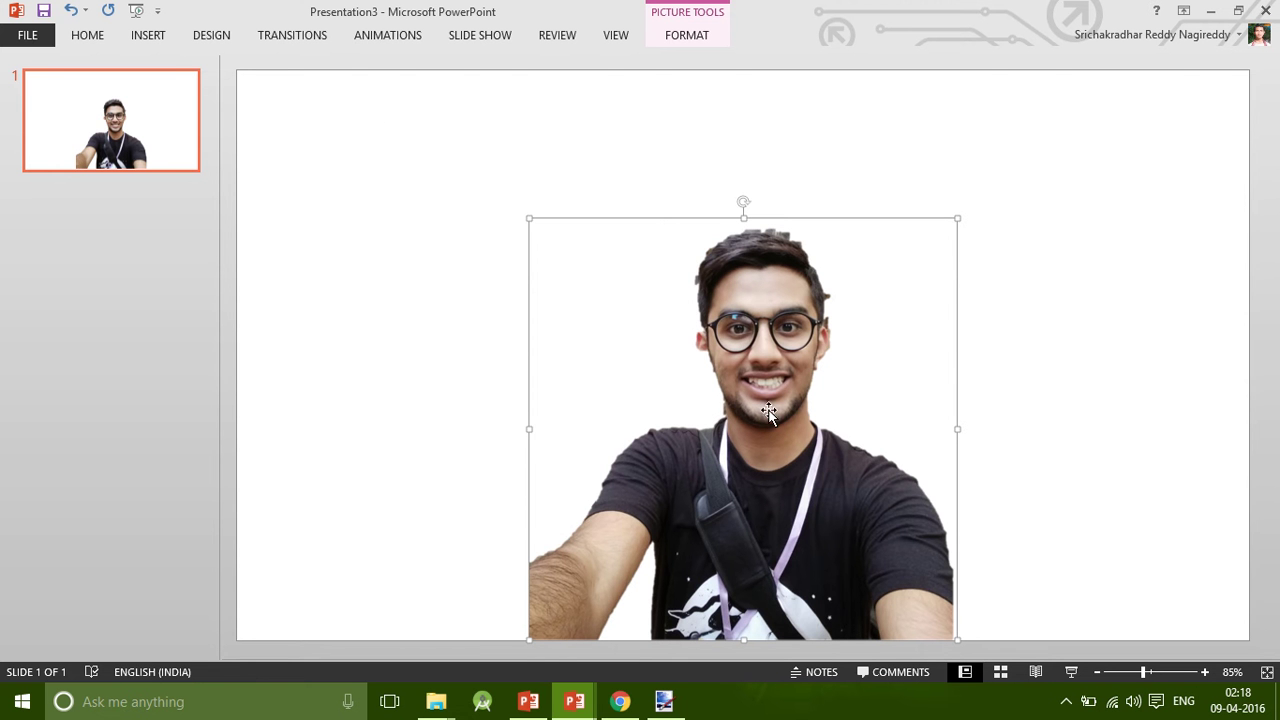
Start Remove Background on the selfie and zoom in on the head.
{"action": "left_click", "coordinate": [686, 35]}
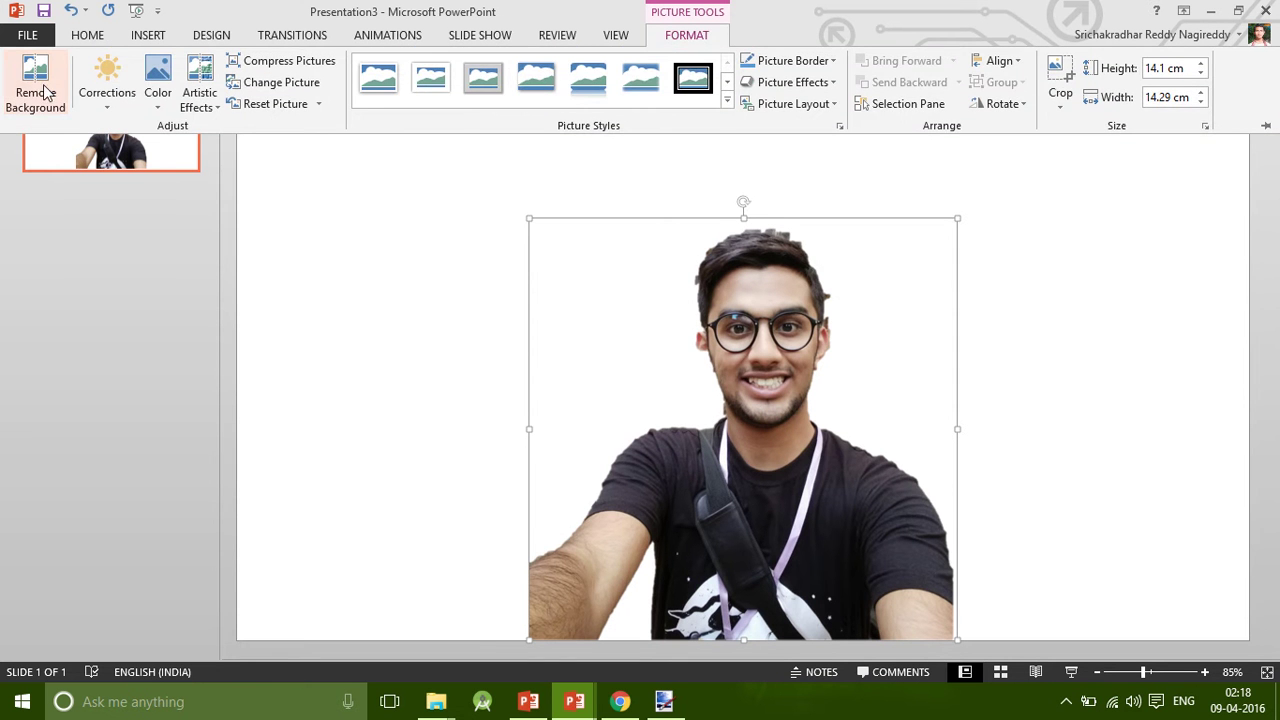
{"action": "left_click", "coordinate": [36, 88]}
{"action": "scroll", "coordinate": [748, 428], "scroll_direction": "up", "scroll_amount": 10}
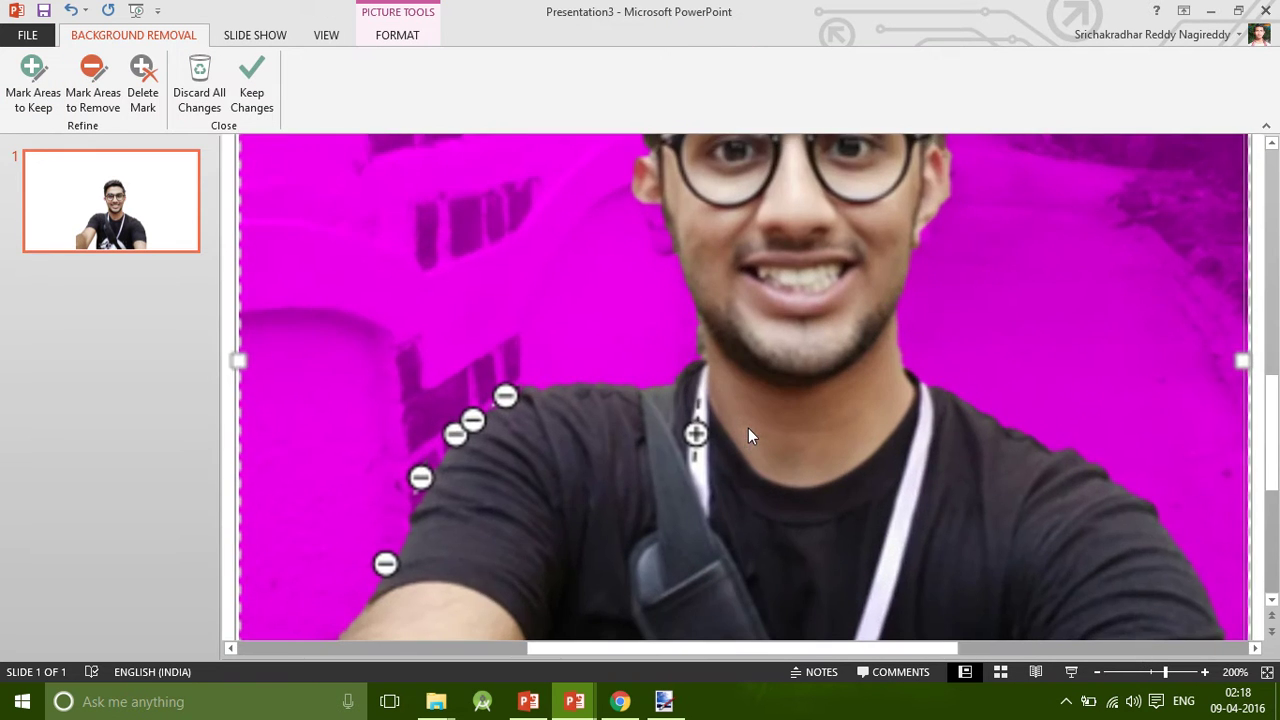
{"action": "scroll", "coordinate": [672, 224], "scroll_direction": "up", "scroll_amount": 3}
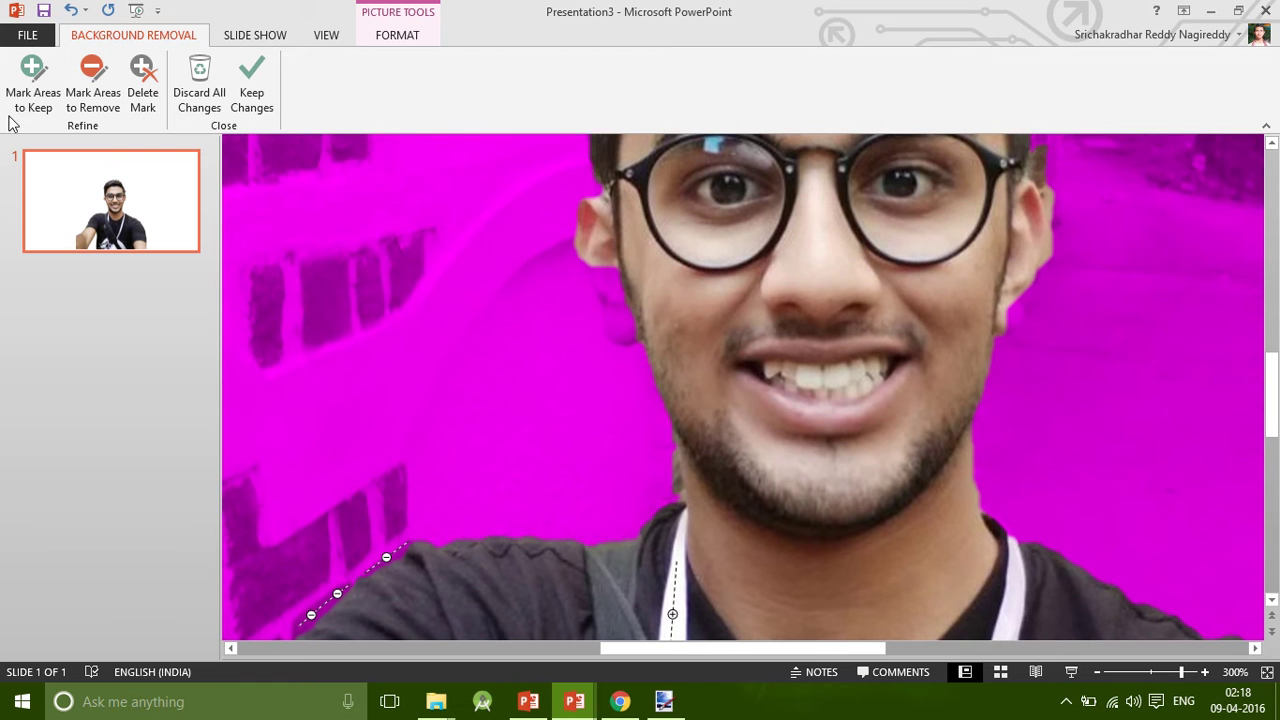
Mark the ear and hair beside the head to keep, then undo the stray mark.
{"action": "left_click", "coordinate": [30, 88]}
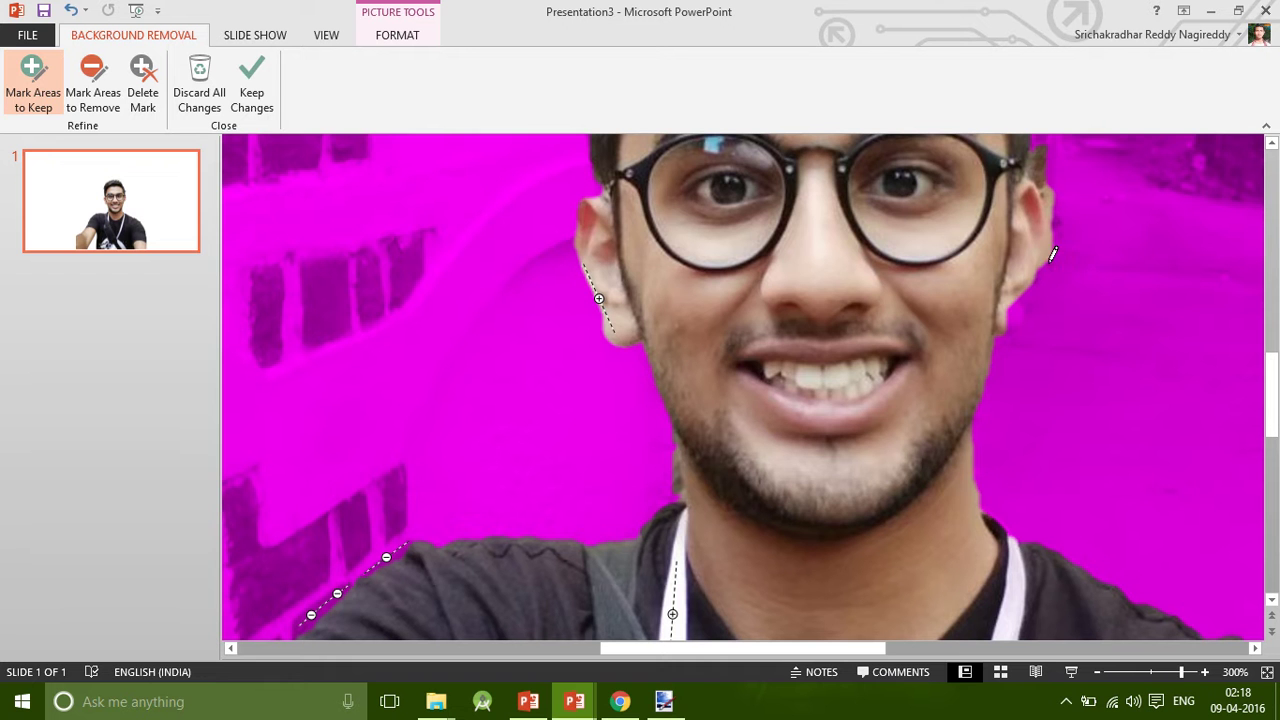
{"action": "left_click_drag", "start_coordinate": [1015, 327], "coordinate": [1011, 326]}
{"action": "scroll", "coordinate": [1042, 450], "scroll_direction": "up", "scroll_amount": 3}
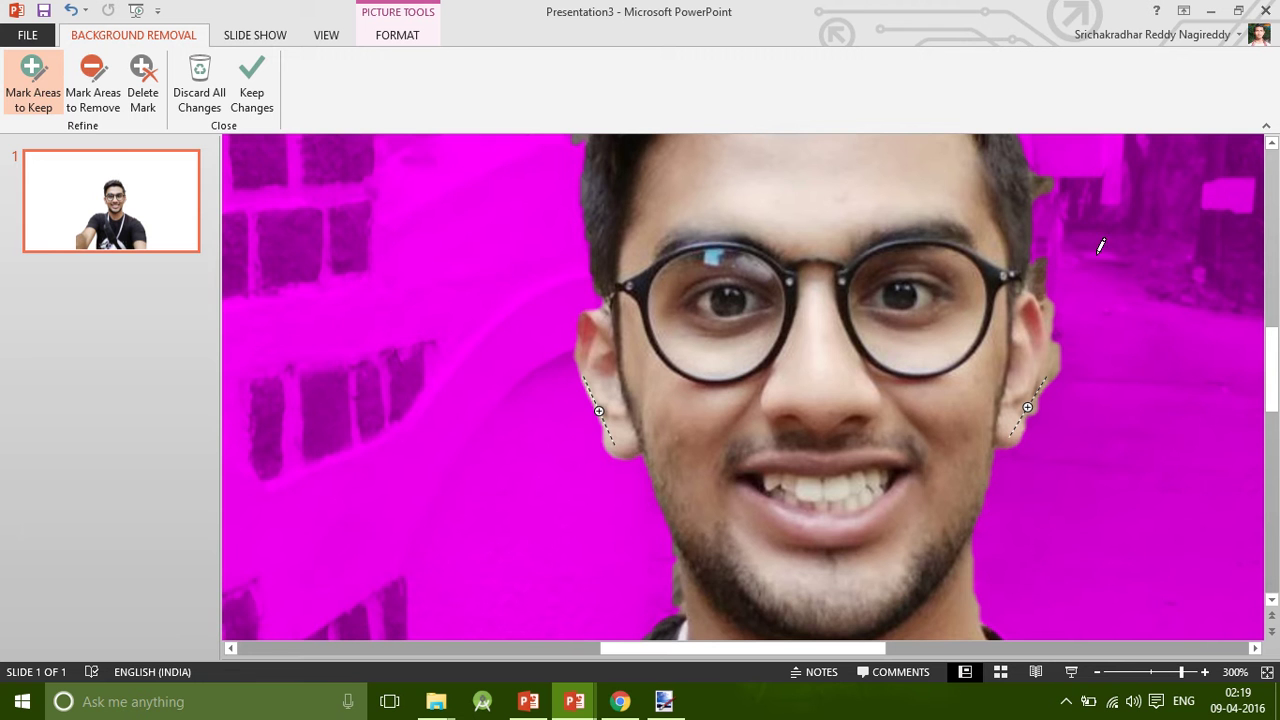
{"action": "scroll", "coordinate": [1074, 230], "scroll_direction": "up", "scroll_amount": 1}
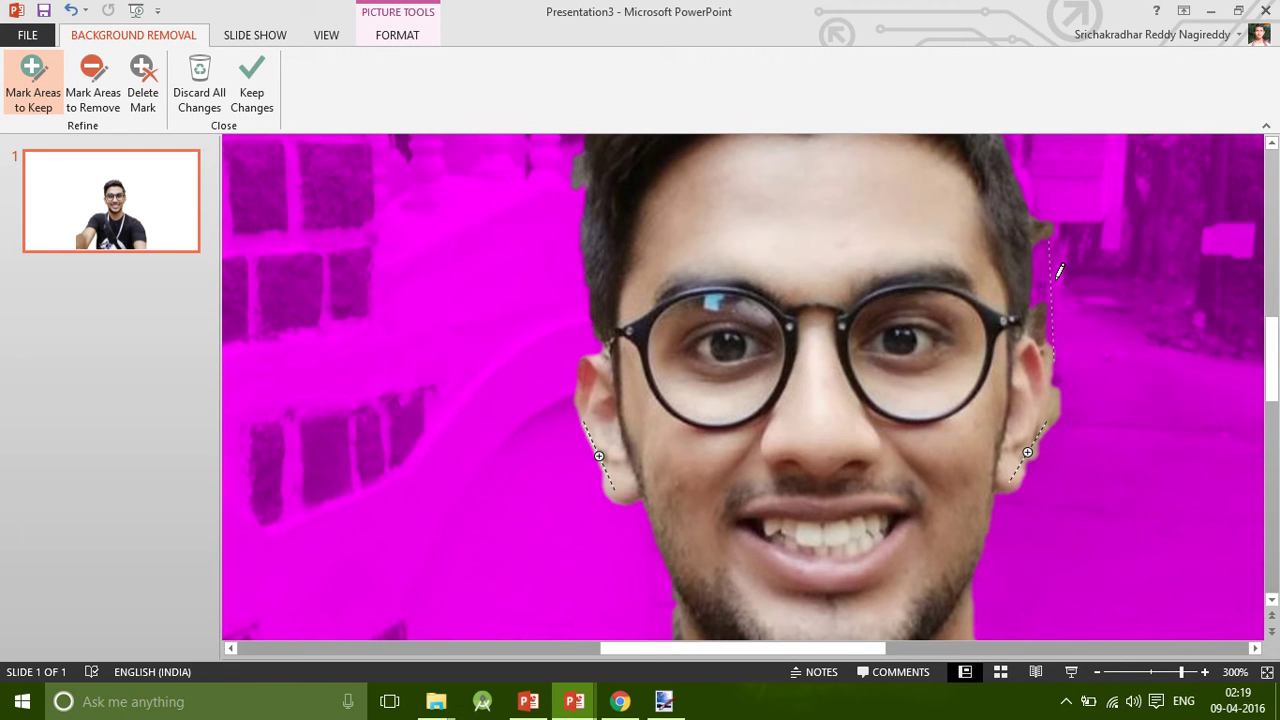
{"action": "scroll", "coordinate": [1058, 270], "scroll_direction": "up", "scroll_amount": 3}
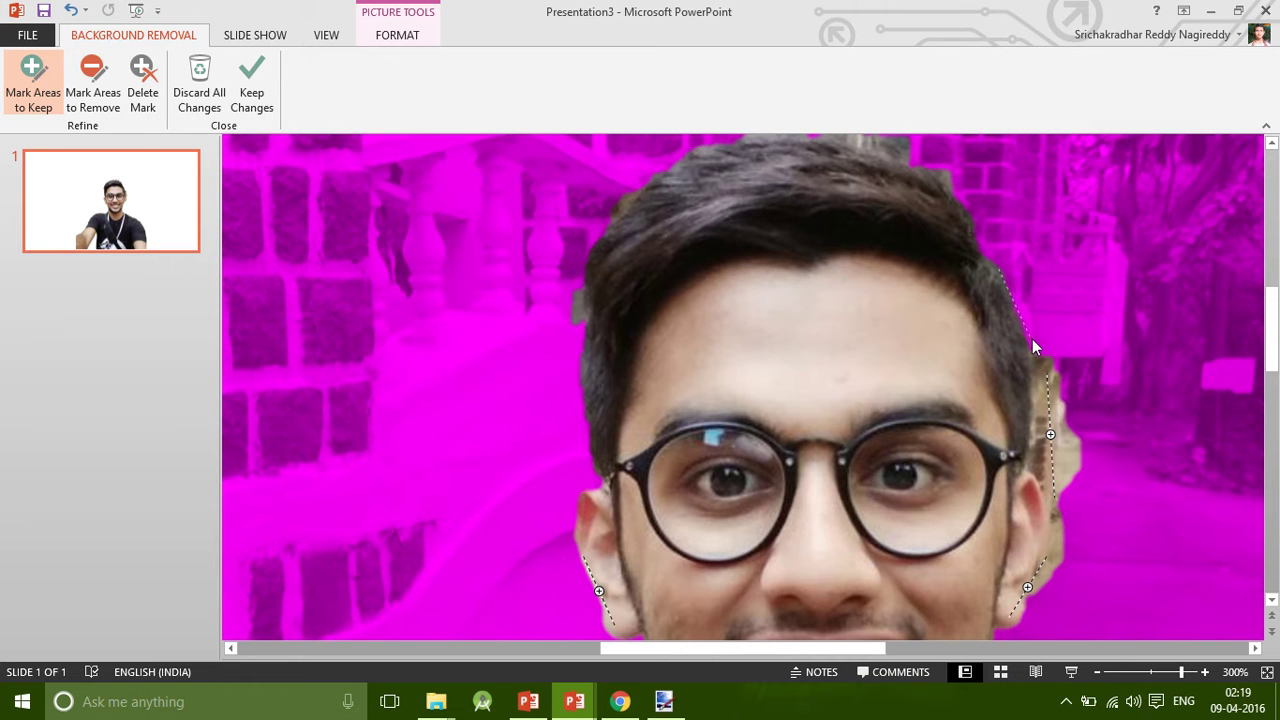
{"action": "left_click_drag", "start_coordinate": [1032, 339], "coordinate": [1032, 338]}
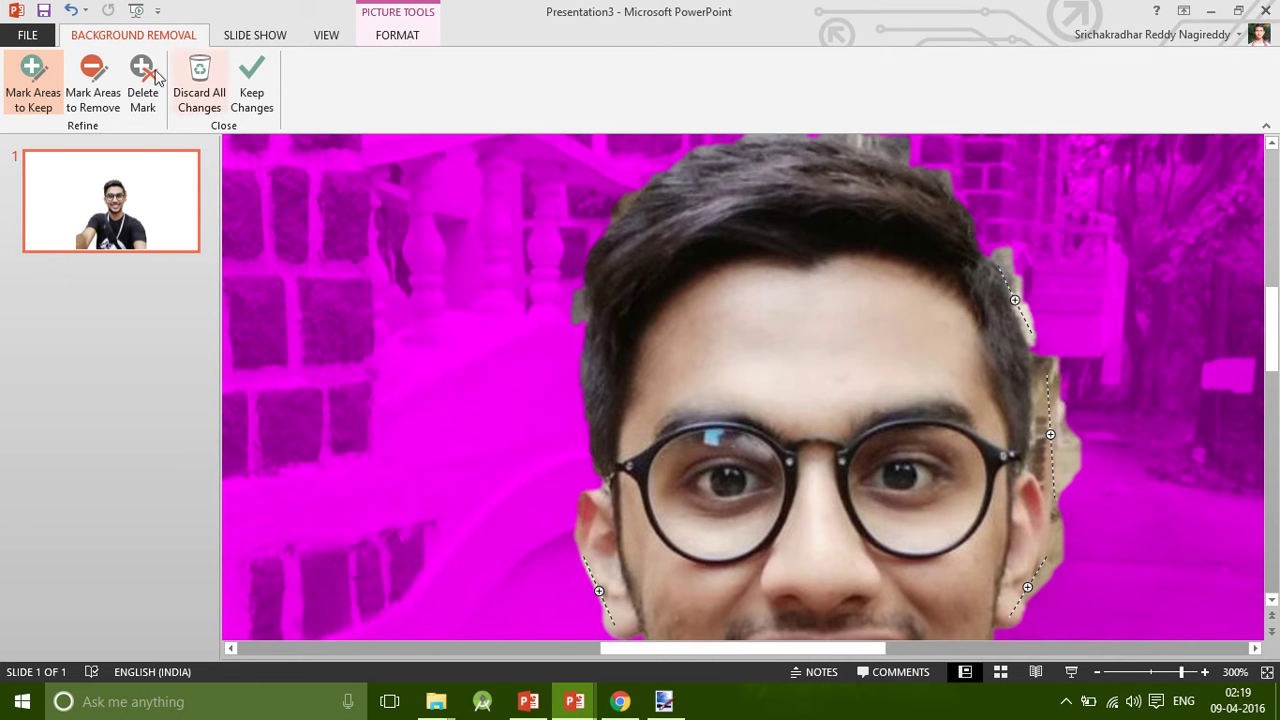
{"action": "left_click", "coordinate": [93, 85]}
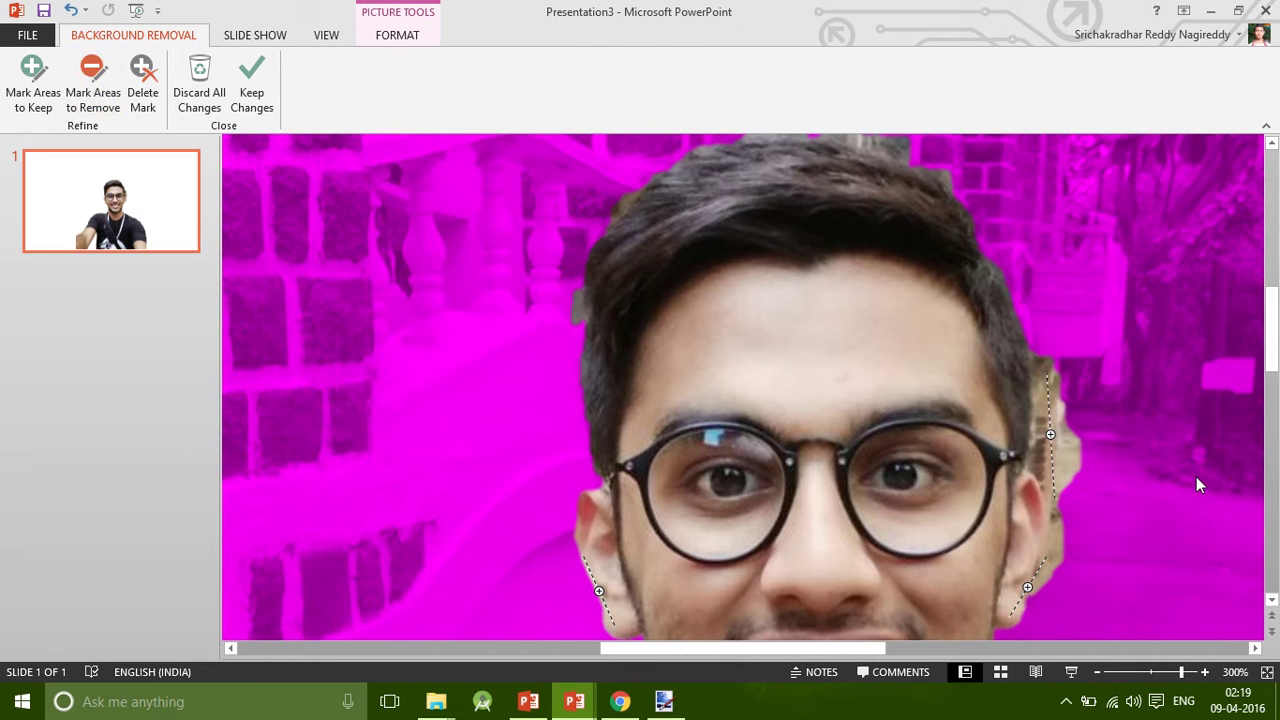
{"action": "key", "text": "ctrl+z"}
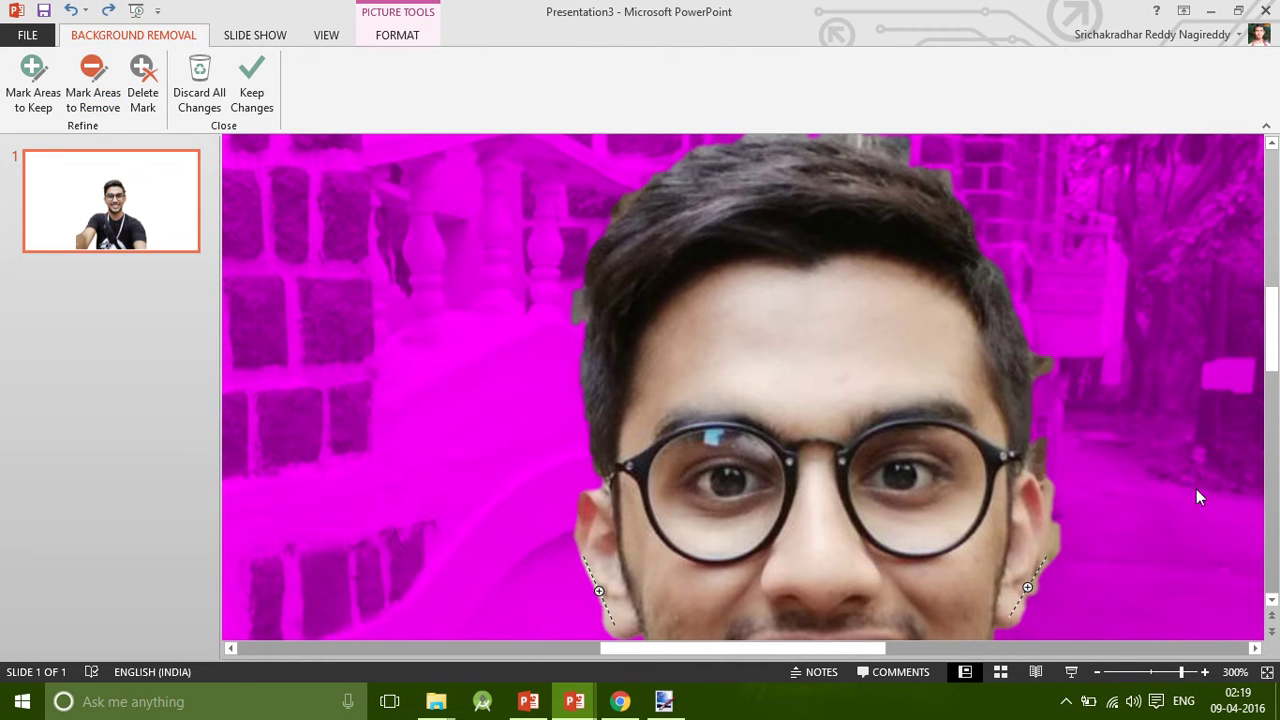
Mark the background beside the hair and a stray patch for removal, then keep the changes.
{"action": "left_click", "coordinate": [94, 98]}
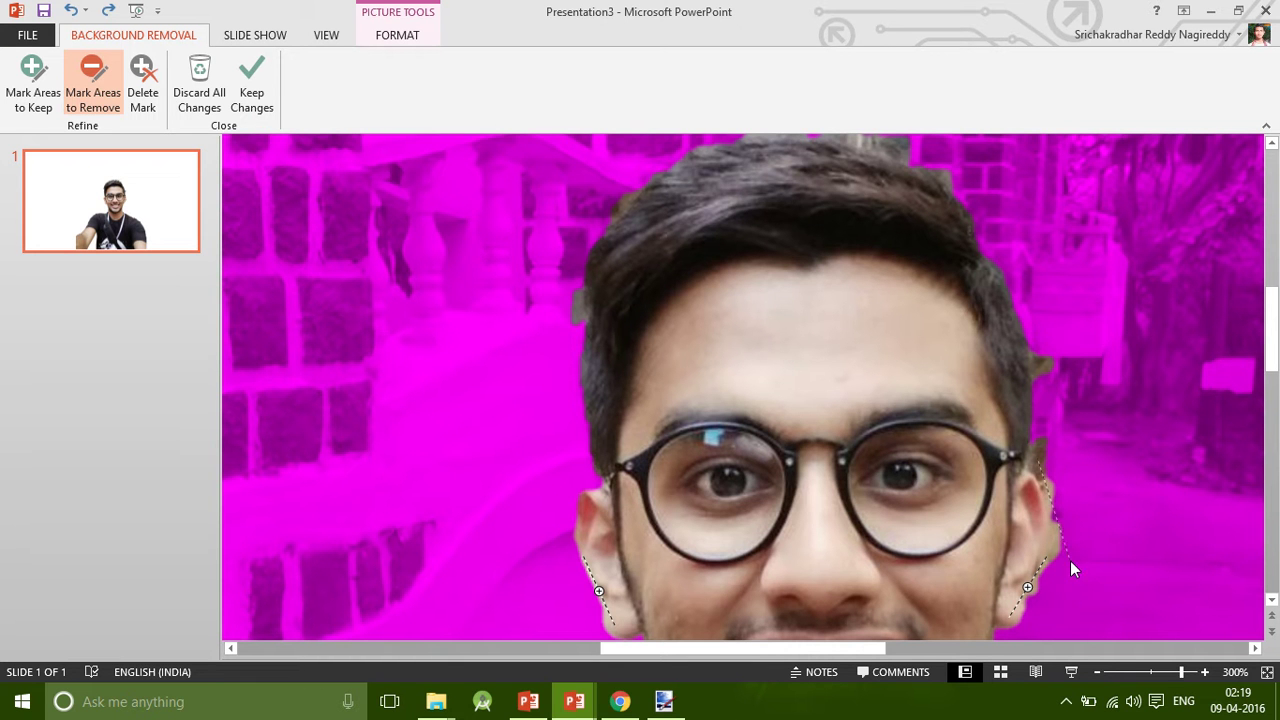
{"action": "left_click_drag", "start_coordinate": [1071, 561], "coordinate": [1056, 546]}
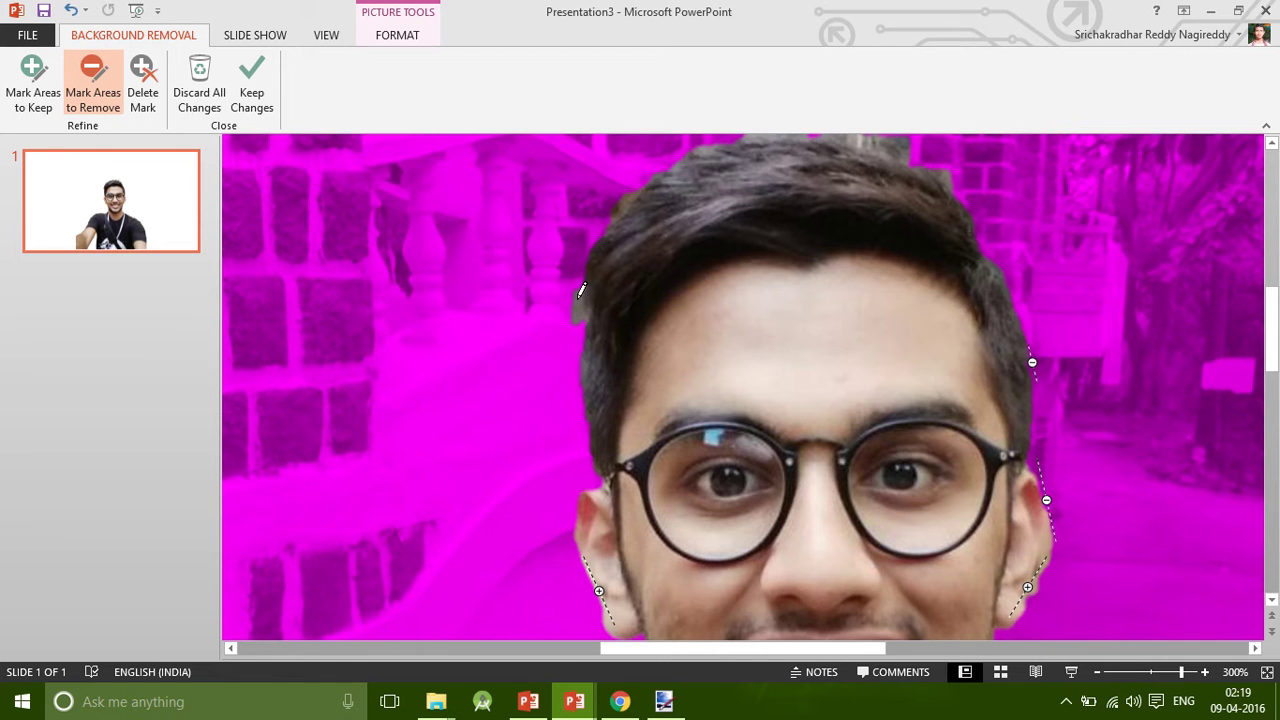
{"action": "scroll", "coordinate": [664, 296], "scroll_direction": "up", "scroll_amount": 1}
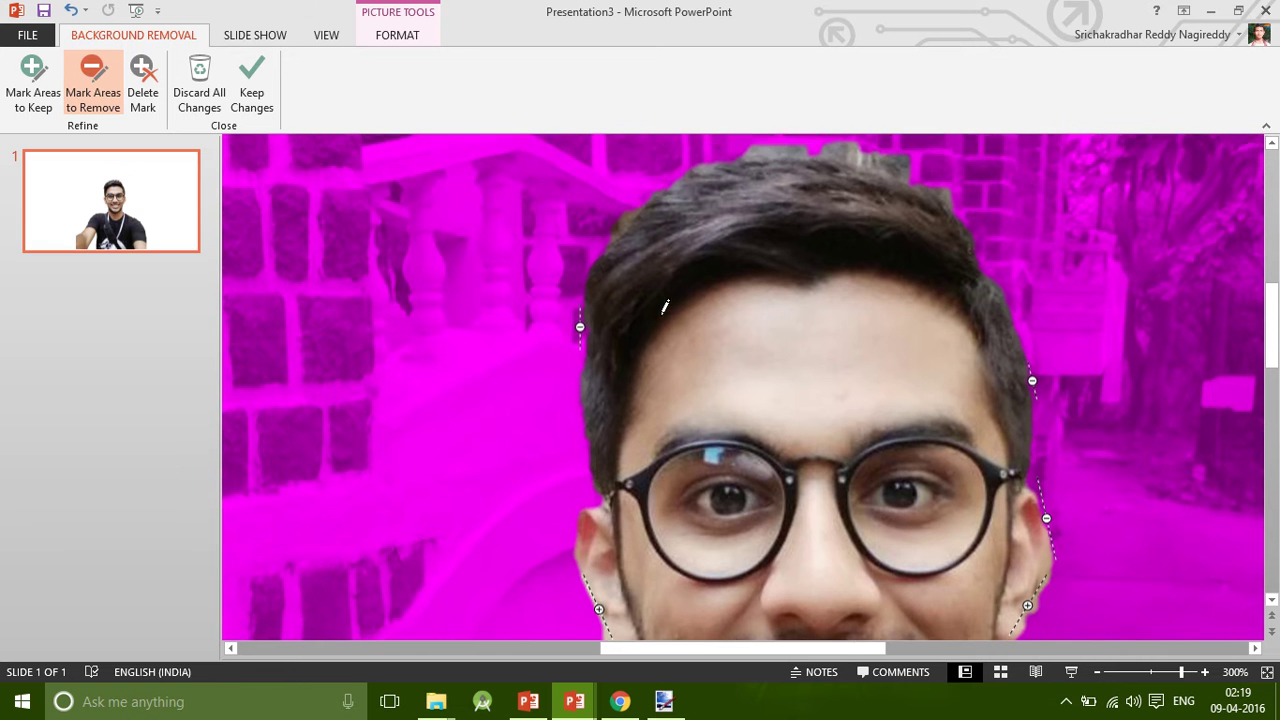
{"action": "left_click", "coordinate": [631, 223]}
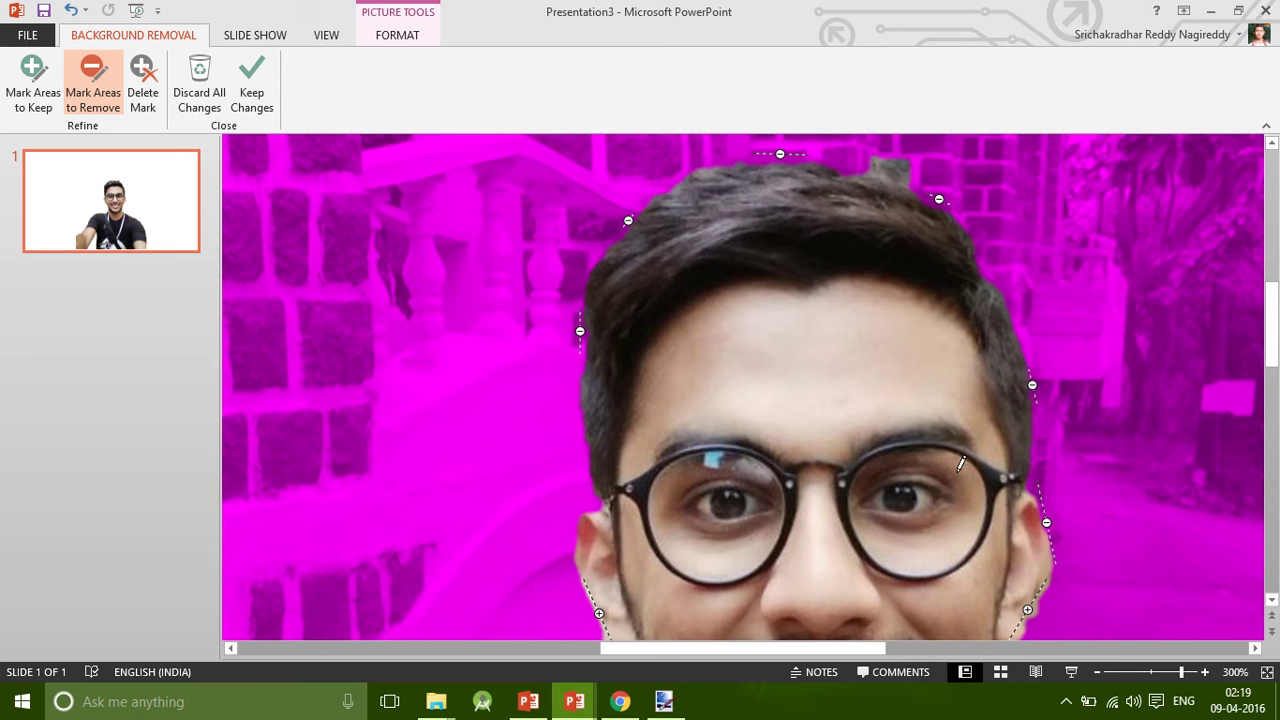
{"action": "left_click", "coordinate": [1267, 673]}
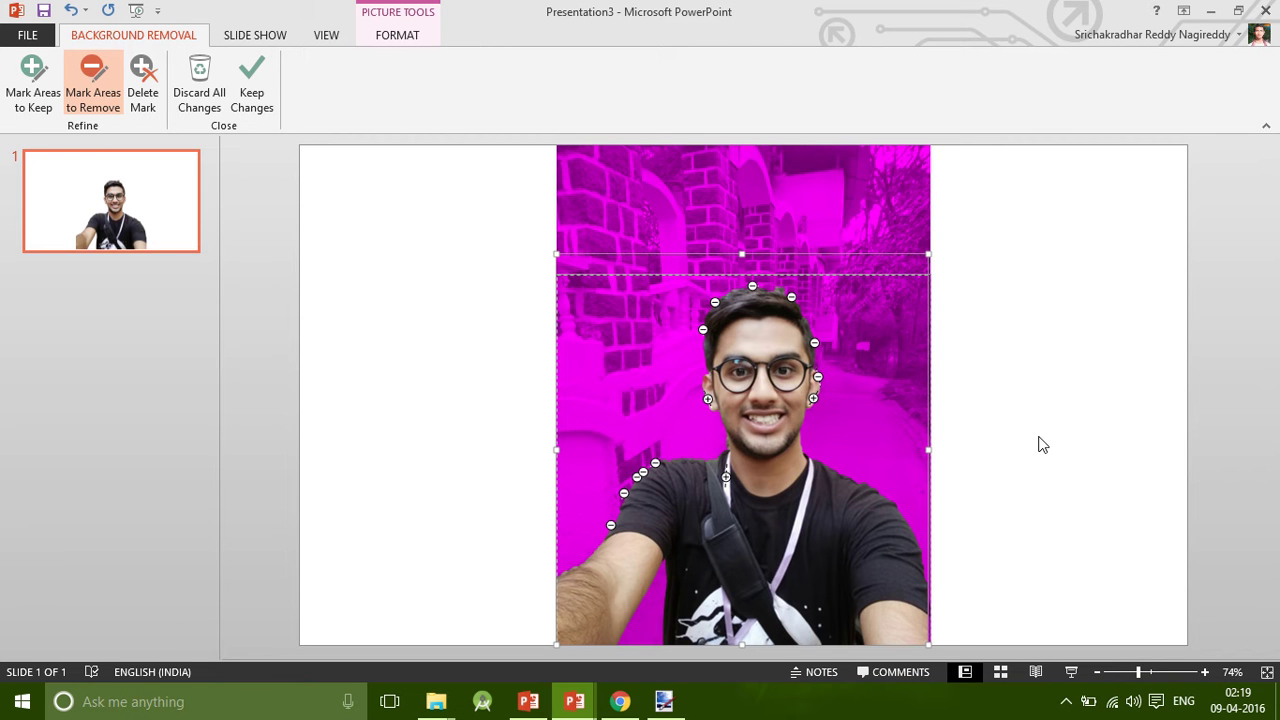
{"action": "left_click", "coordinate": [1040, 443]}
{"action": "left_click", "coordinate": [843, 547]}
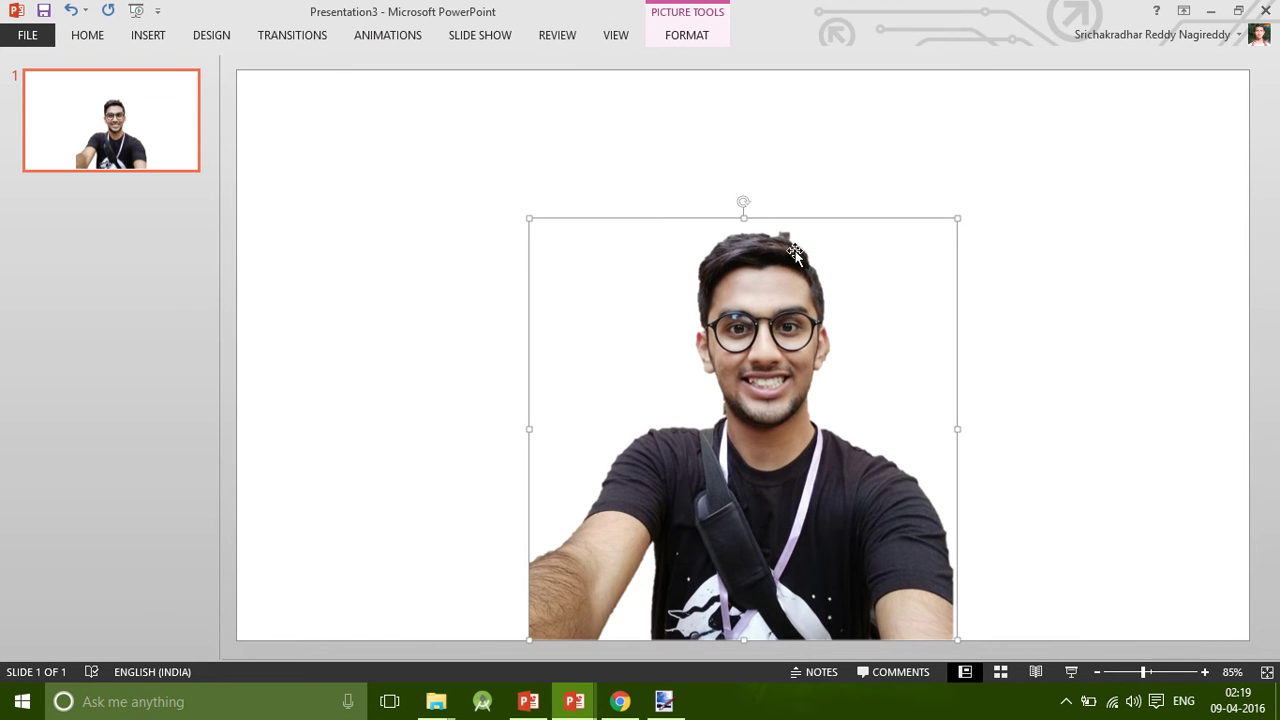
Reopen Remove Background on the selfie and refine the kept region's right edge near the shoulder.
{"action": "left_click", "coordinate": [686, 35]}
{"action": "left_click", "coordinate": [34, 84]}
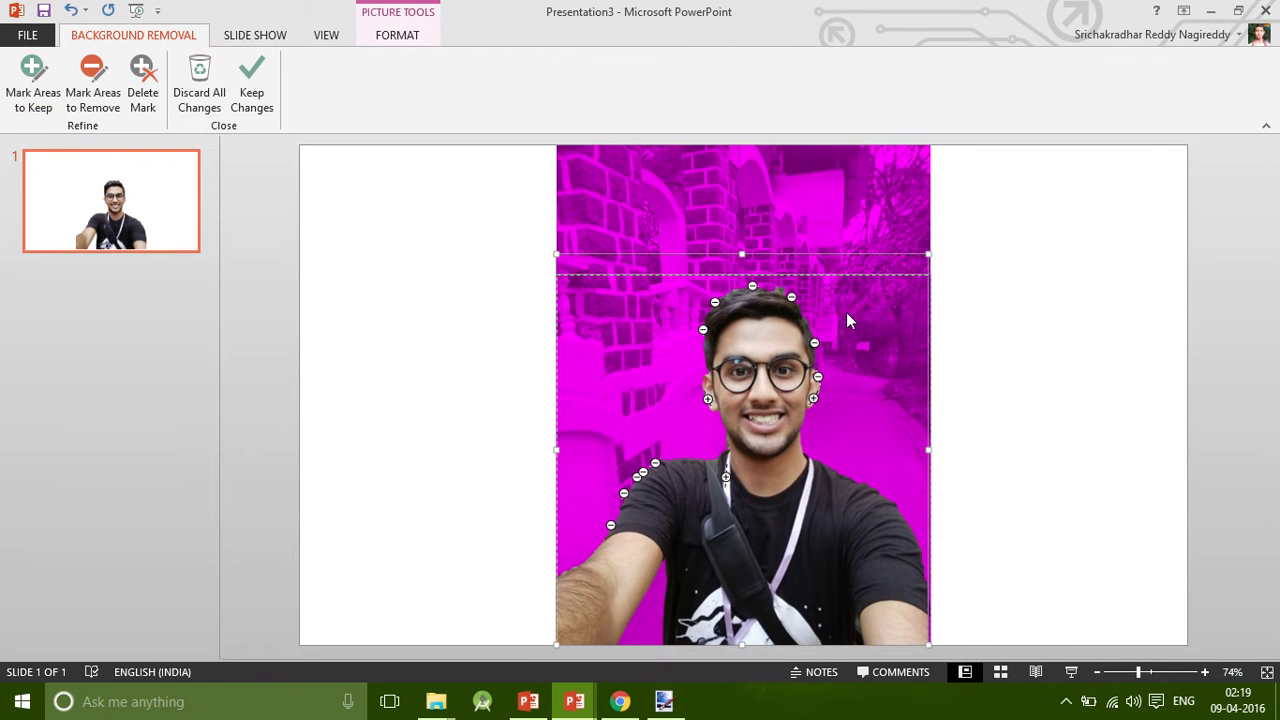
{"action": "scroll", "coordinate": [799, 274], "scroll_direction": "up", "scroll_amount": 8}
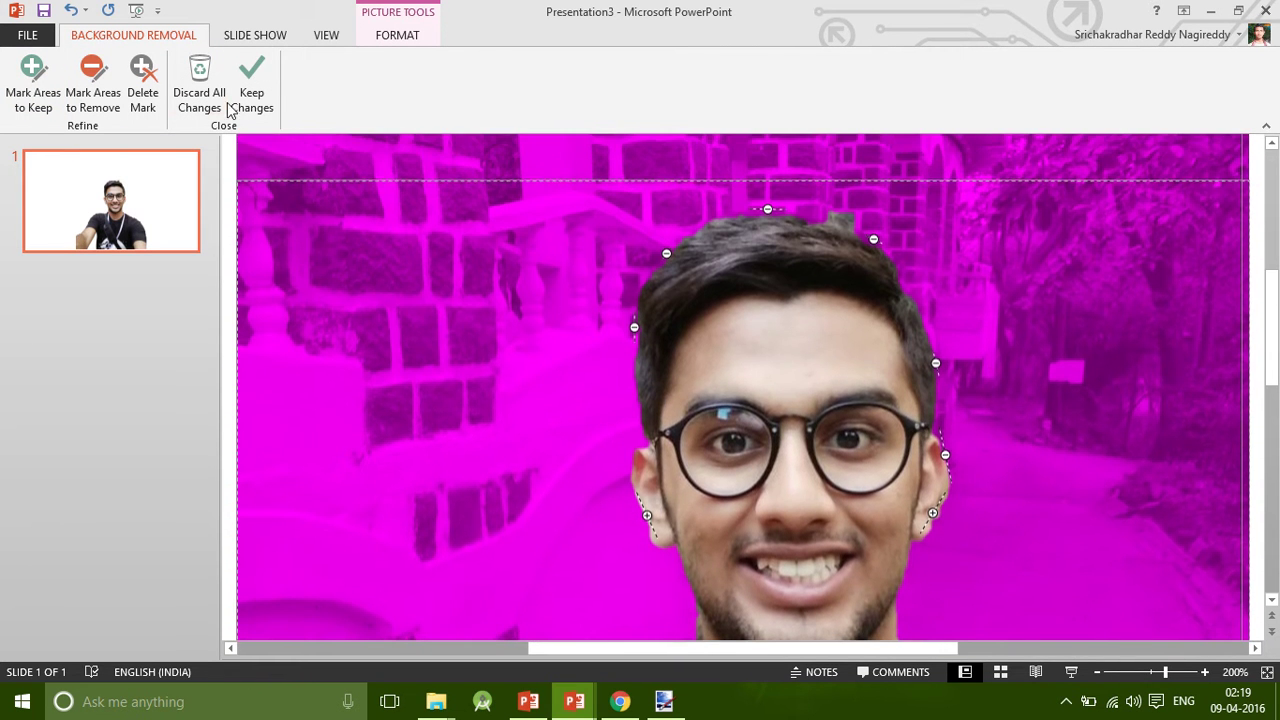
{"action": "left_click", "coordinate": [93, 85]}
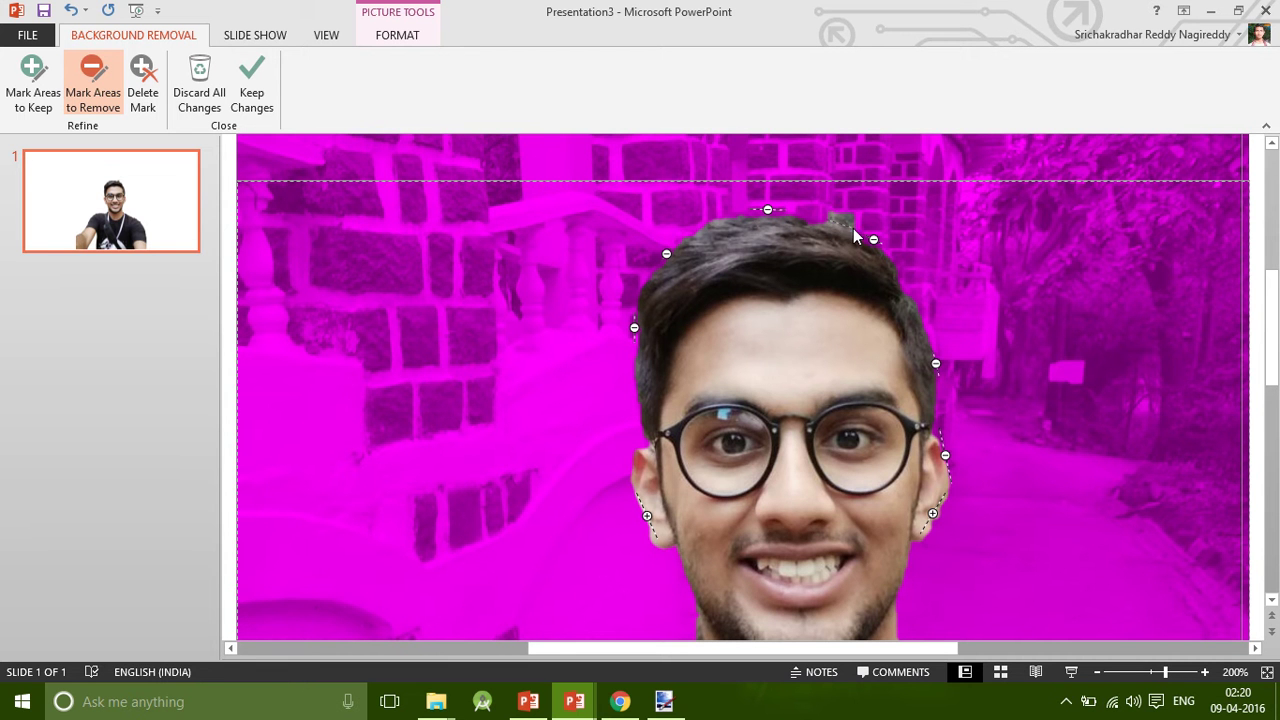
{"action": "left_click", "coordinate": [1225, 648]}
{"action": "left_click", "coordinate": [1276, 575]}
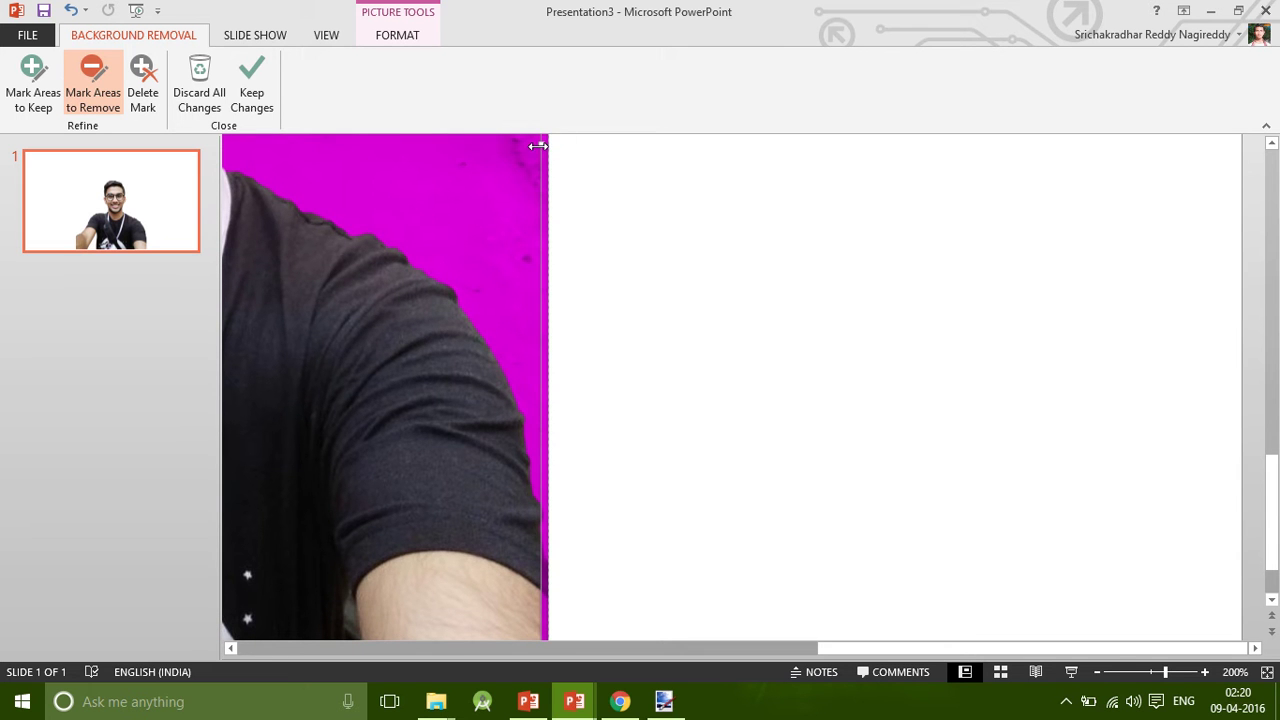
{"action": "left_click_drag", "start_coordinate": [538, 146], "coordinate": [552, 148]}
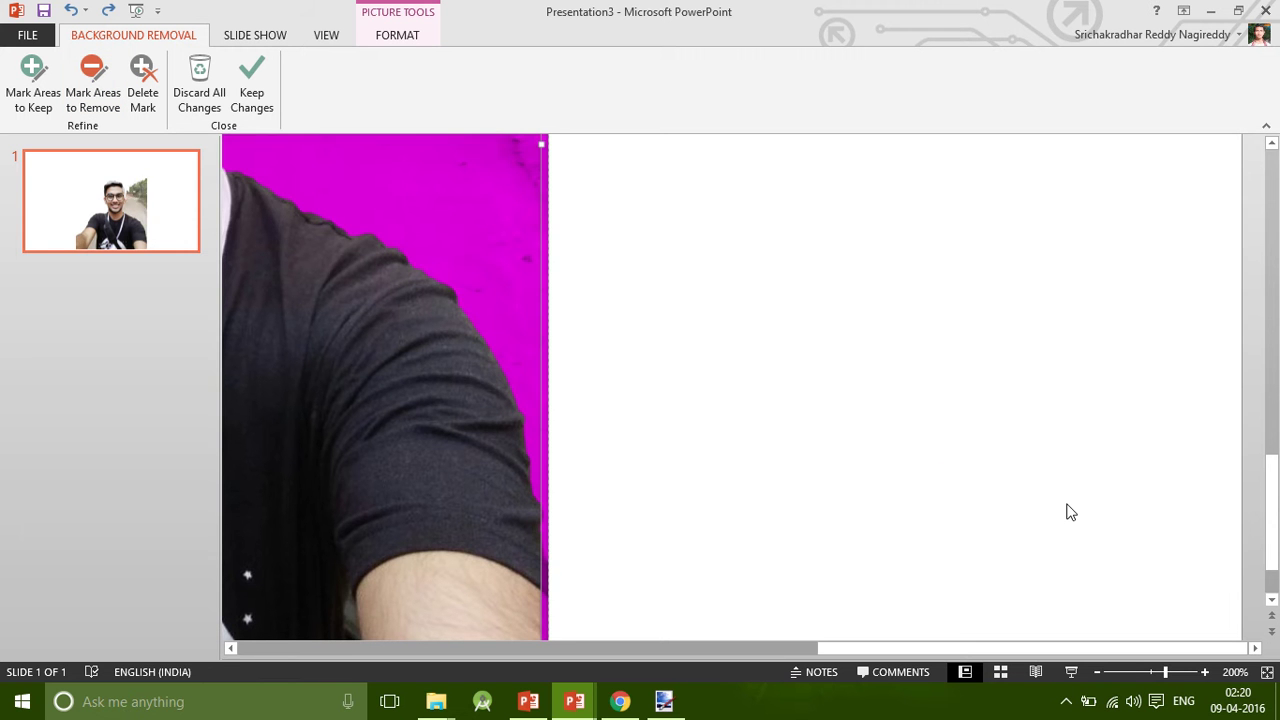
{"action": "scroll", "coordinate": [1045, 514], "scroll_direction": "up", "scroll_amount": 2}
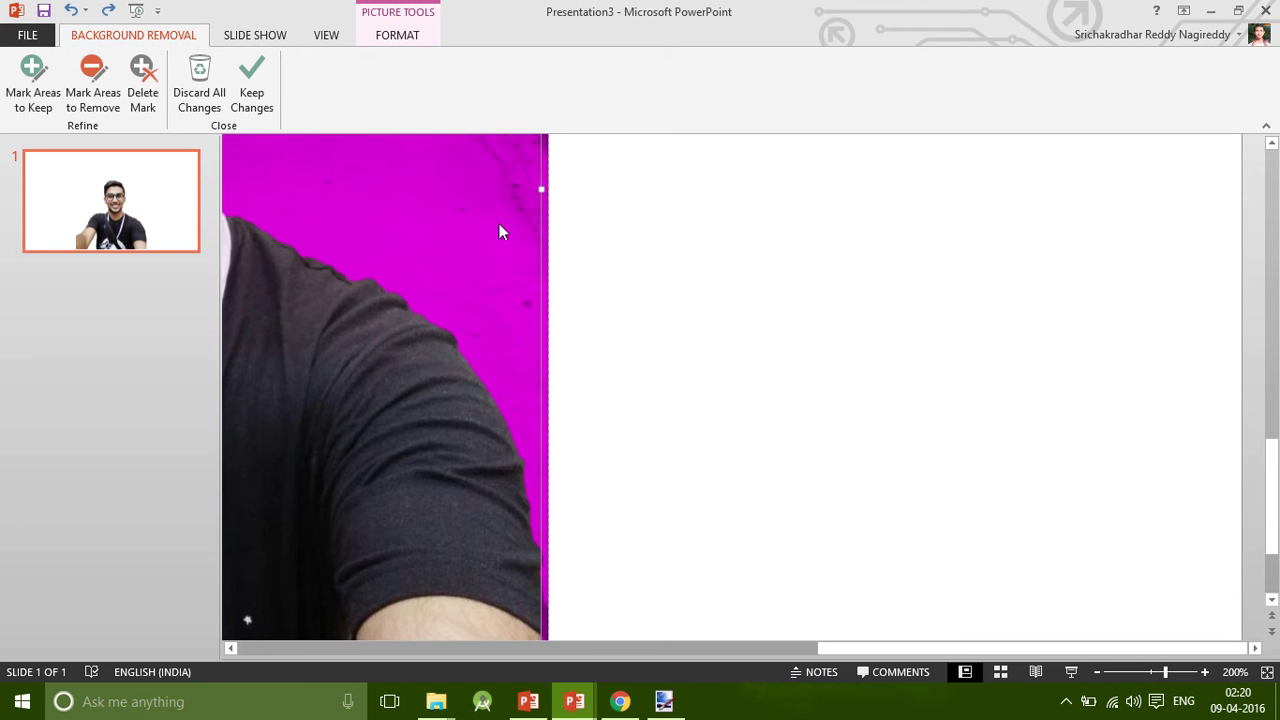
{"action": "left_click_drag", "start_coordinate": [543, 189], "coordinate": [542, 188]}
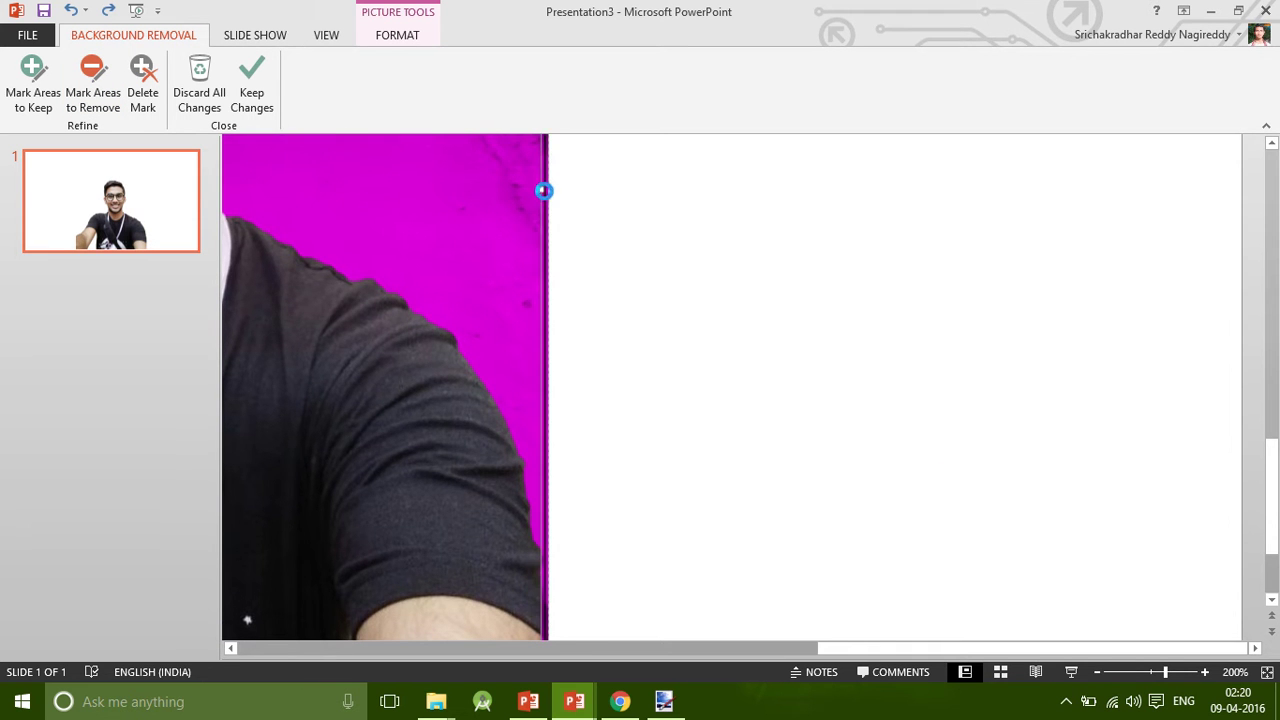
Apply the background removal to the selfie, undoing and reapplying it once.
{"action": "left_click", "coordinate": [1267, 672]}
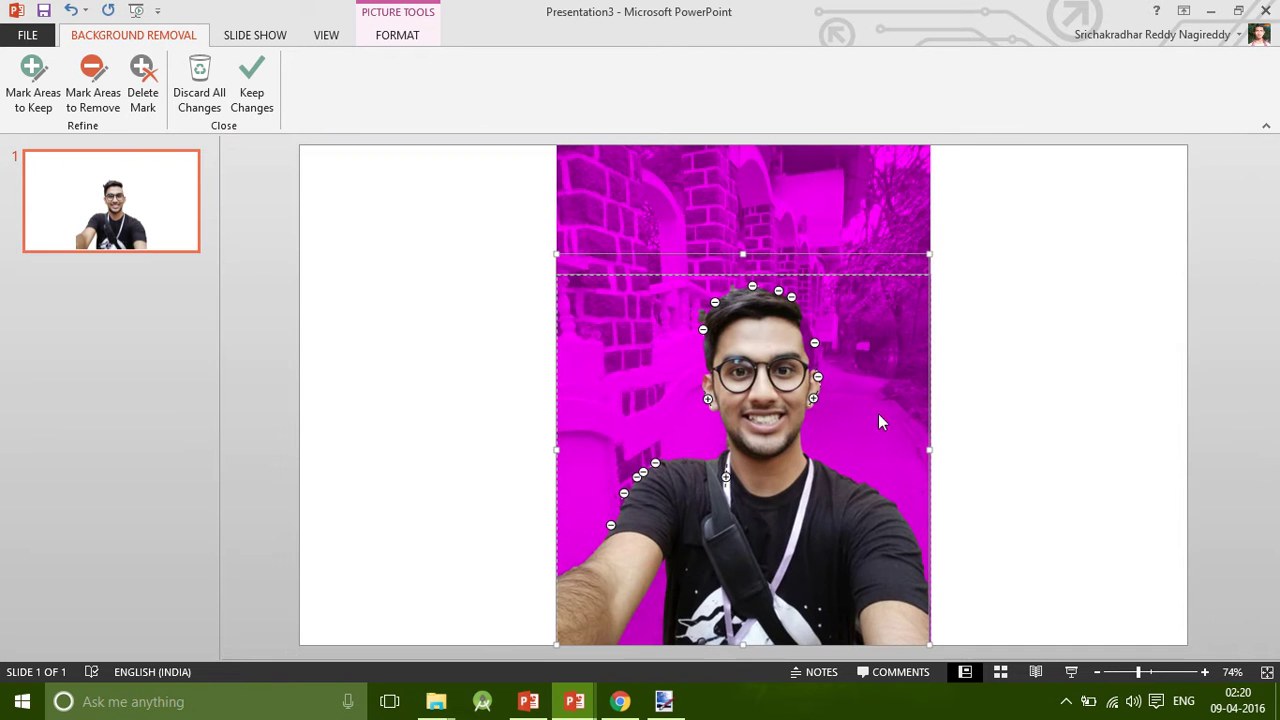
{"action": "left_click", "coordinate": [1149, 471]}
{"action": "key", "text": "ctrl+z"}
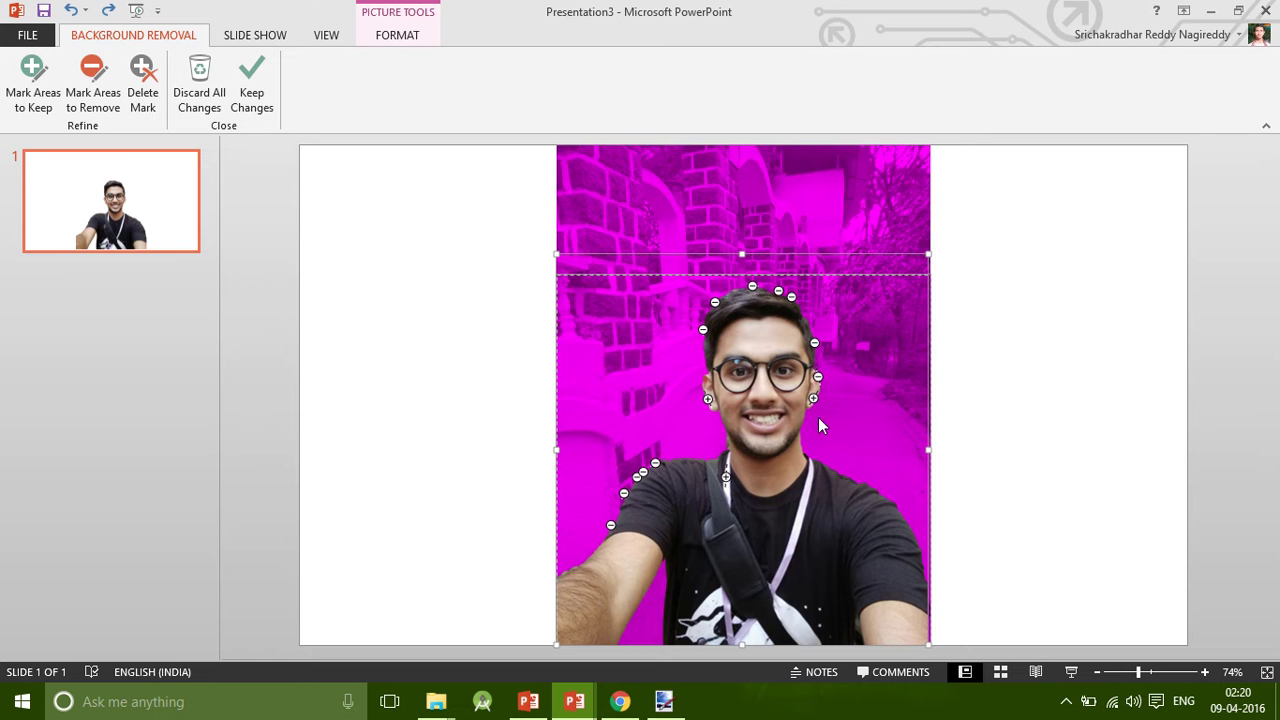
{"action": "scroll", "coordinate": [818, 418], "scroll_direction": "up", "scroll_amount": 10}
{"action": "scroll", "coordinate": [908, 275], "scroll_direction": "up", "scroll_amount": 2}
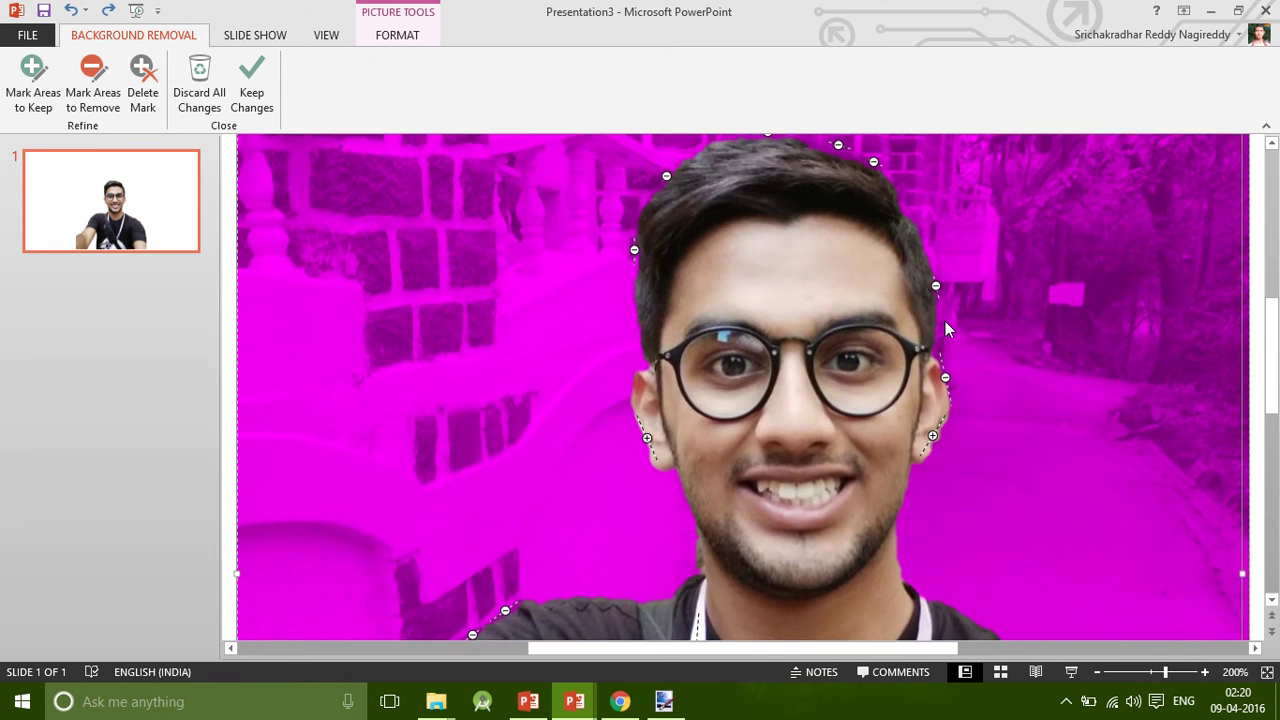
{"action": "scroll", "coordinate": [948, 329], "scroll_direction": "up", "scroll_amount": 1}
{"action": "scroll", "coordinate": [1011, 362], "scroll_direction": "down", "scroll_amount": 10}
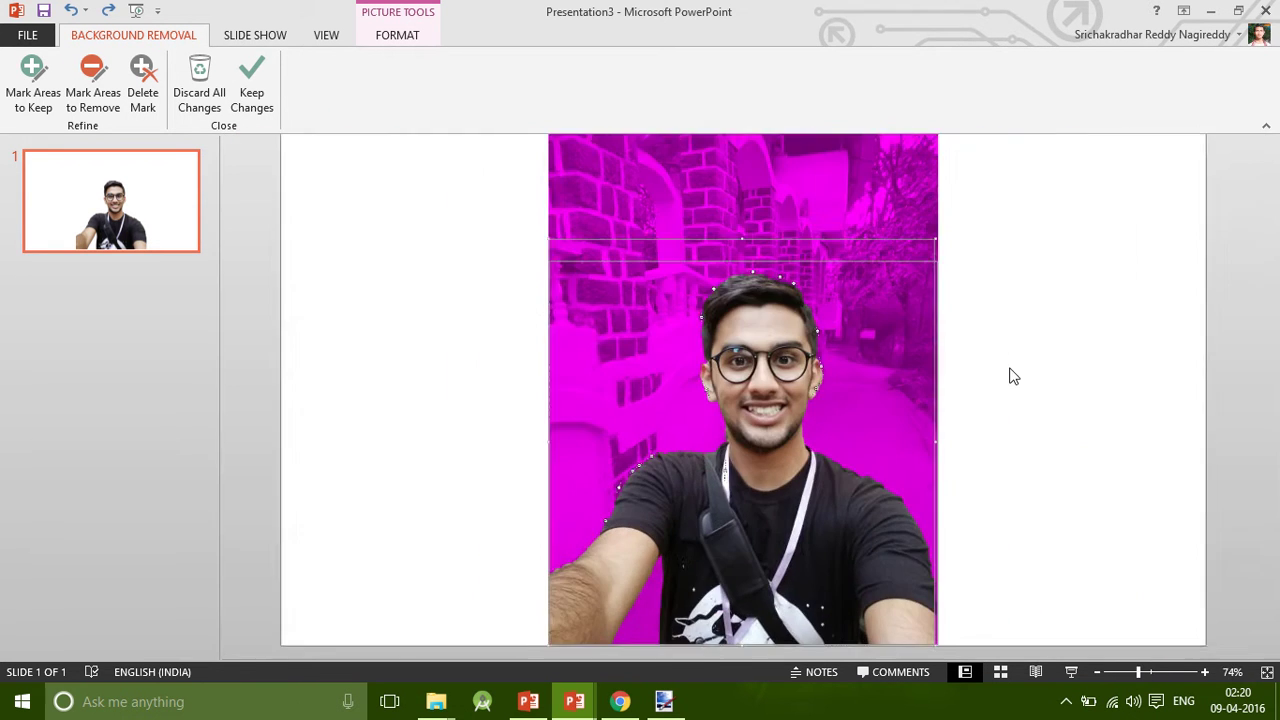
{"action": "left_click", "coordinate": [1040, 480]}
Paste the cut-out selfie from PowerPoint into paint.net.
{"action": "left_click", "coordinate": [879, 421]}
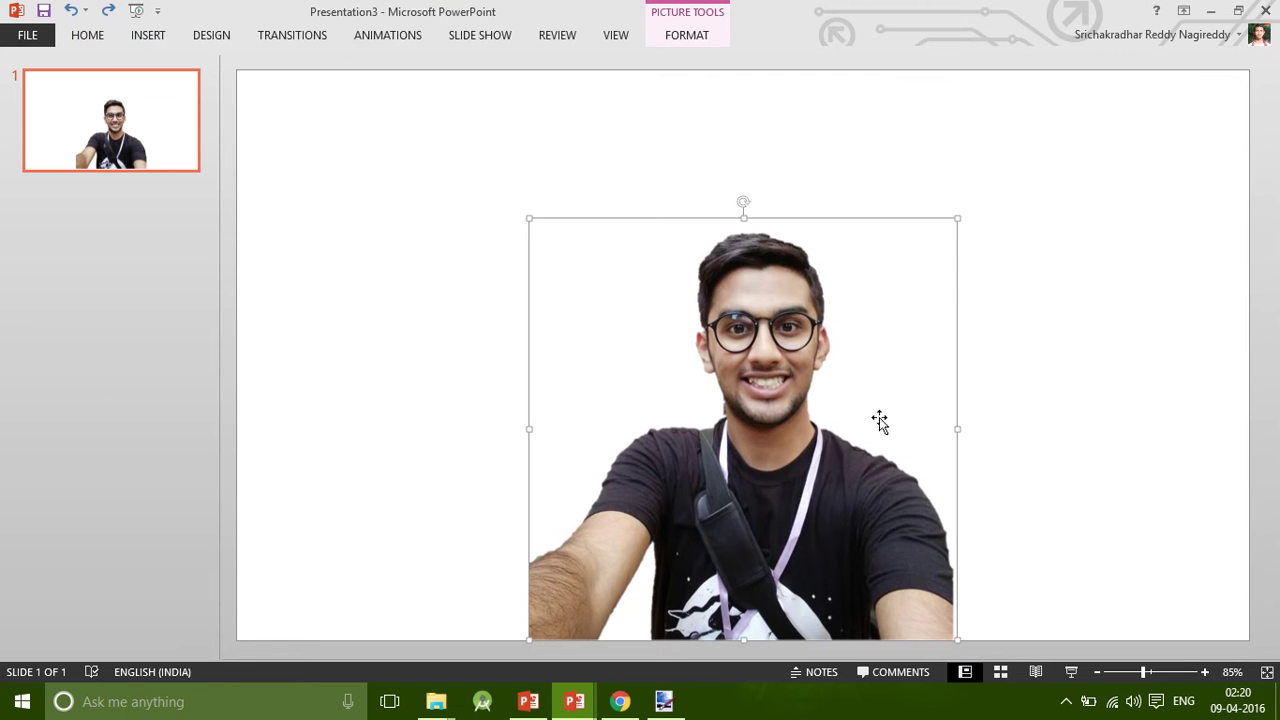
{"action": "key", "text": "alt+Tab"}
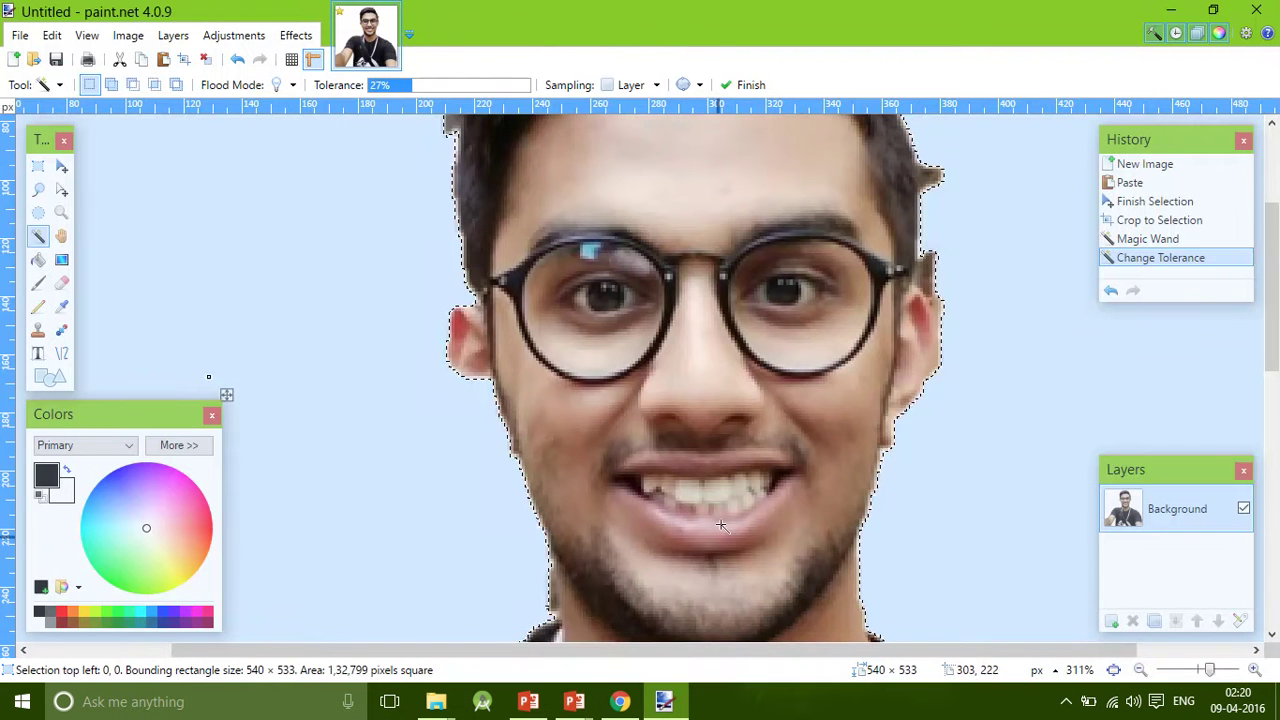
{"action": "key", "text": "ctrl+v"}
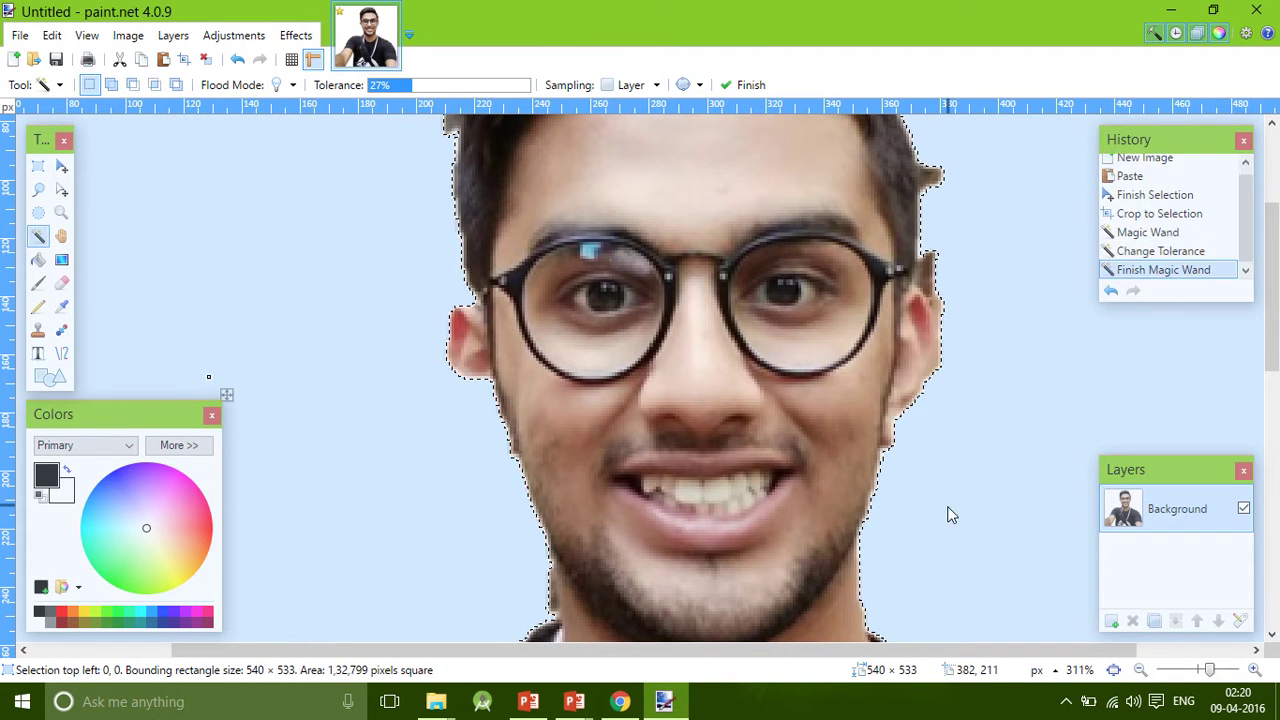
Zoom into the chin and erase stray background pixels along its left edge with the Eraser.
{"action": "left_click", "coordinate": [1113, 670]}
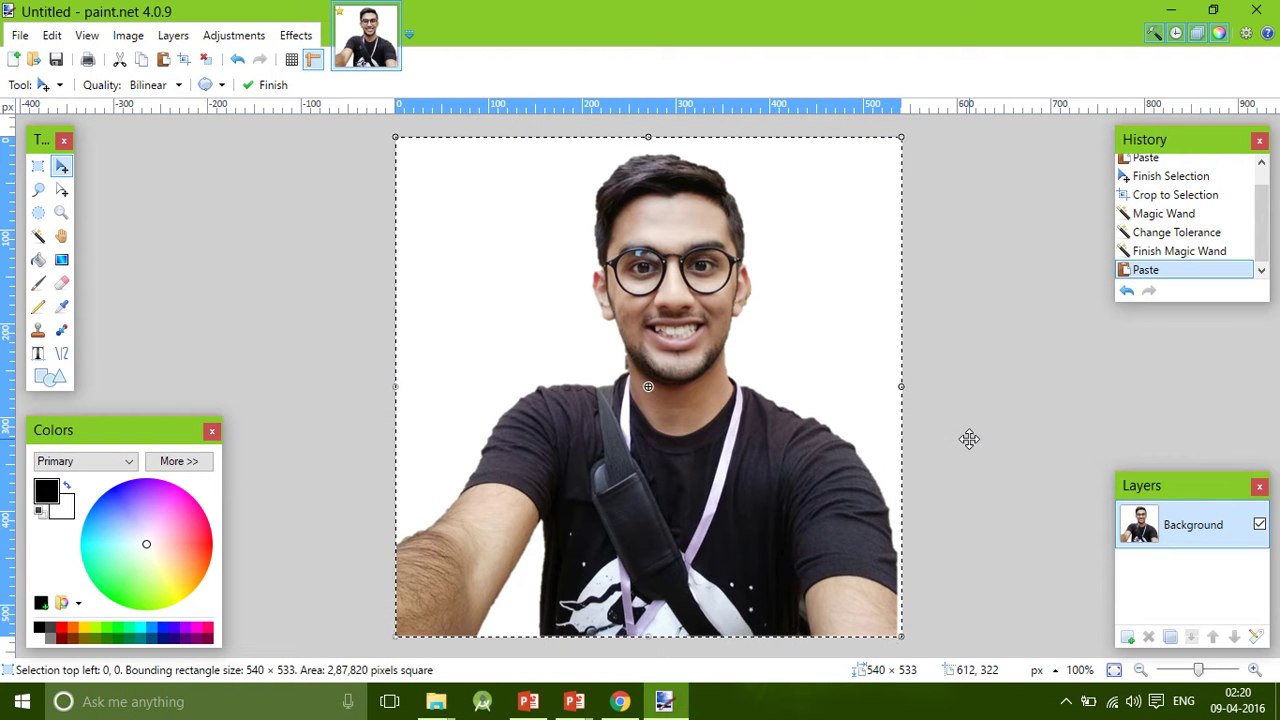
{"action": "scroll", "coordinate": [694, 386], "scroll_direction": "up", "scroll_amount": 10}
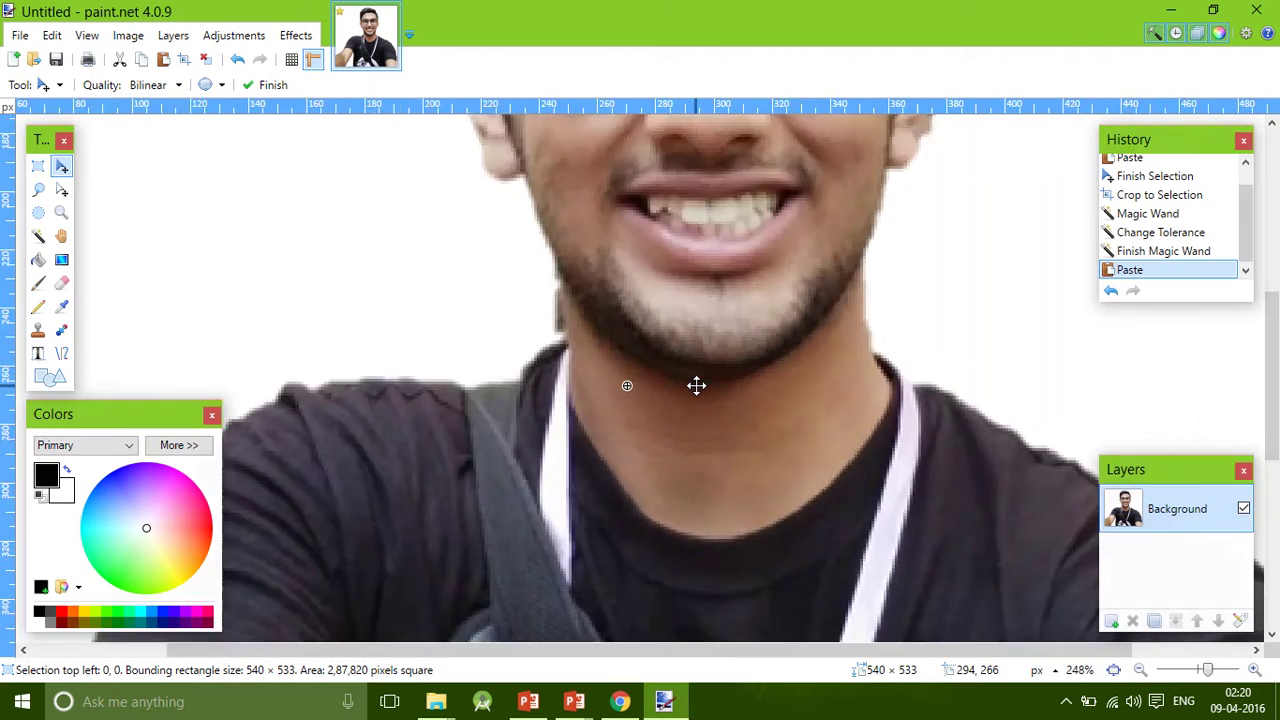
{"action": "scroll", "coordinate": [405, 255], "scroll_direction": "up", "scroll_amount": 2}
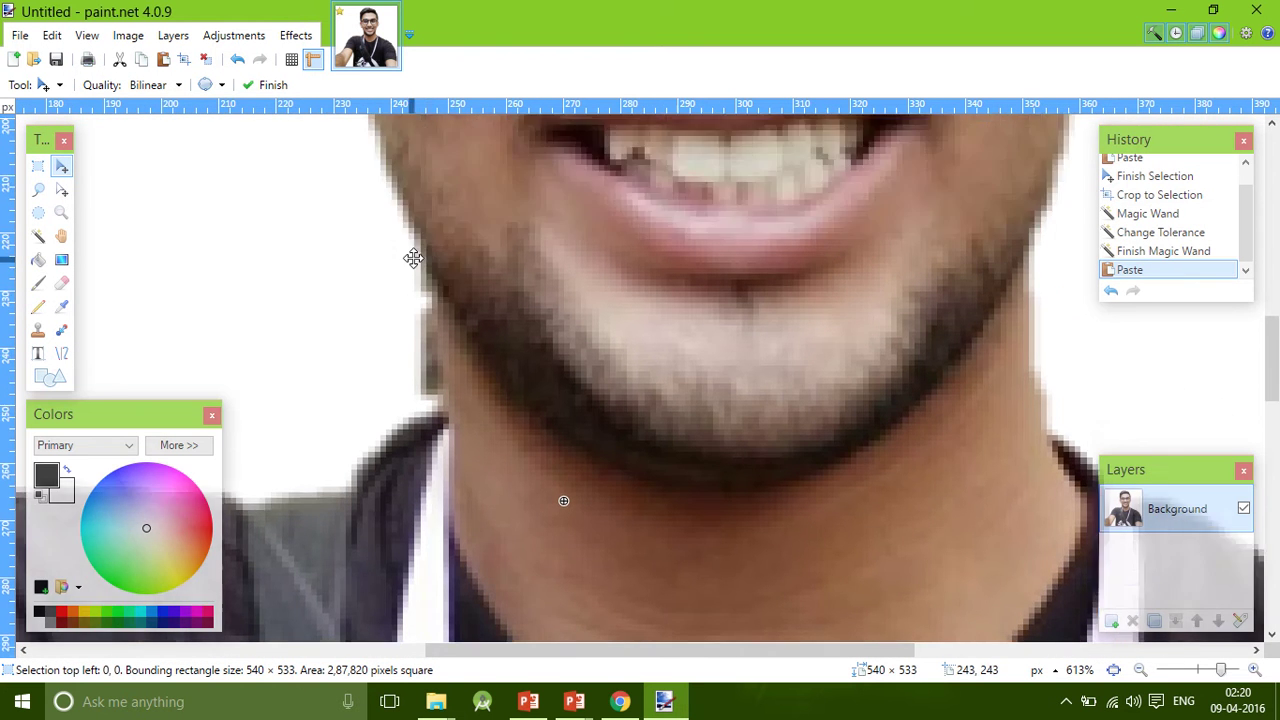
{"action": "left_click", "coordinate": [61, 283]}
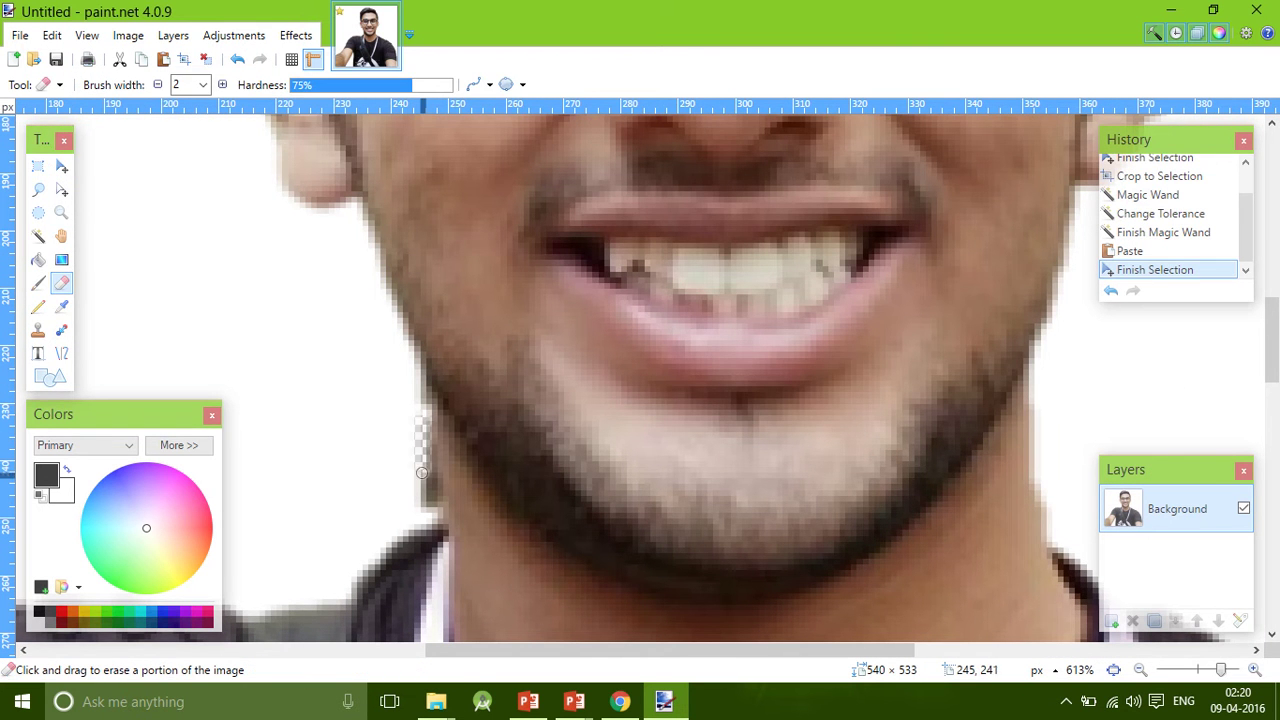
{"action": "mouse_move", "coordinate": [424, 506]}
{"action": "left_mouse_down"}
{"action": "mouse_move", "coordinate": [420, 378]}
{"action": "mouse_move", "coordinate": [426, 452]}
{"action": "left_mouse_up"}
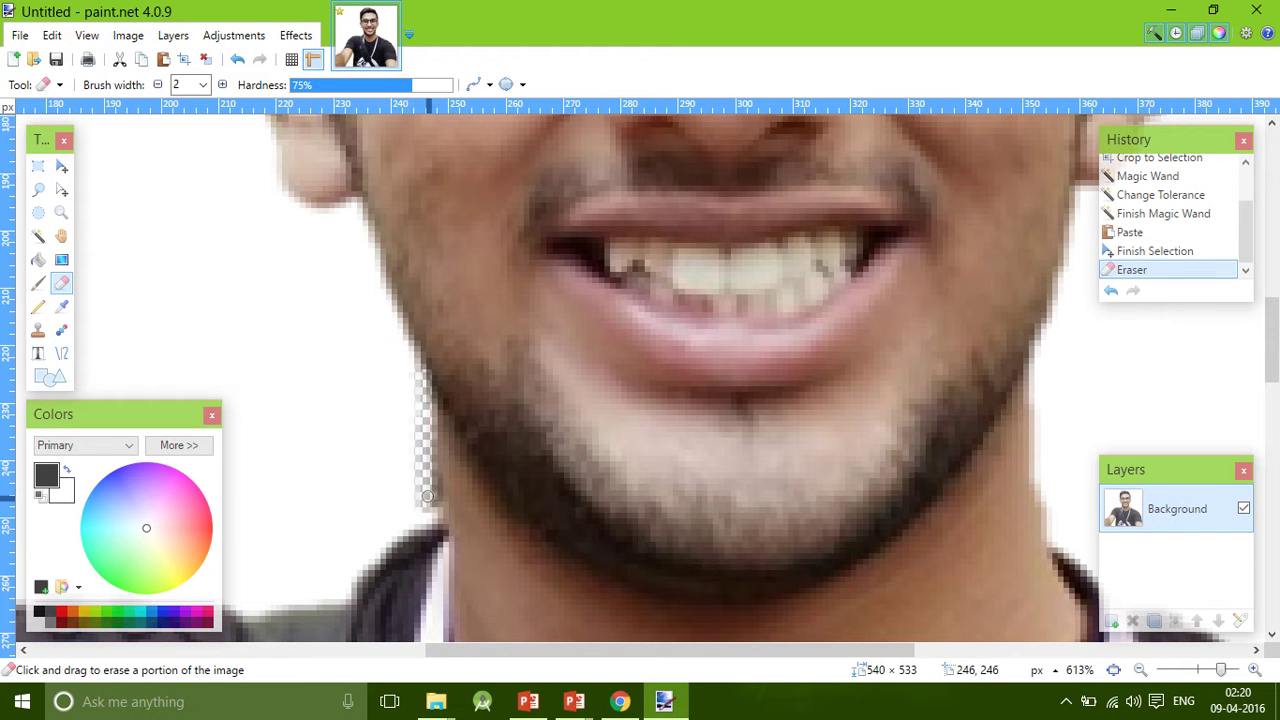
{"action": "left_click_drag", "start_coordinate": [427, 505], "coordinate": [430, 464]}
{"action": "key", "text": "ctrl+0"}
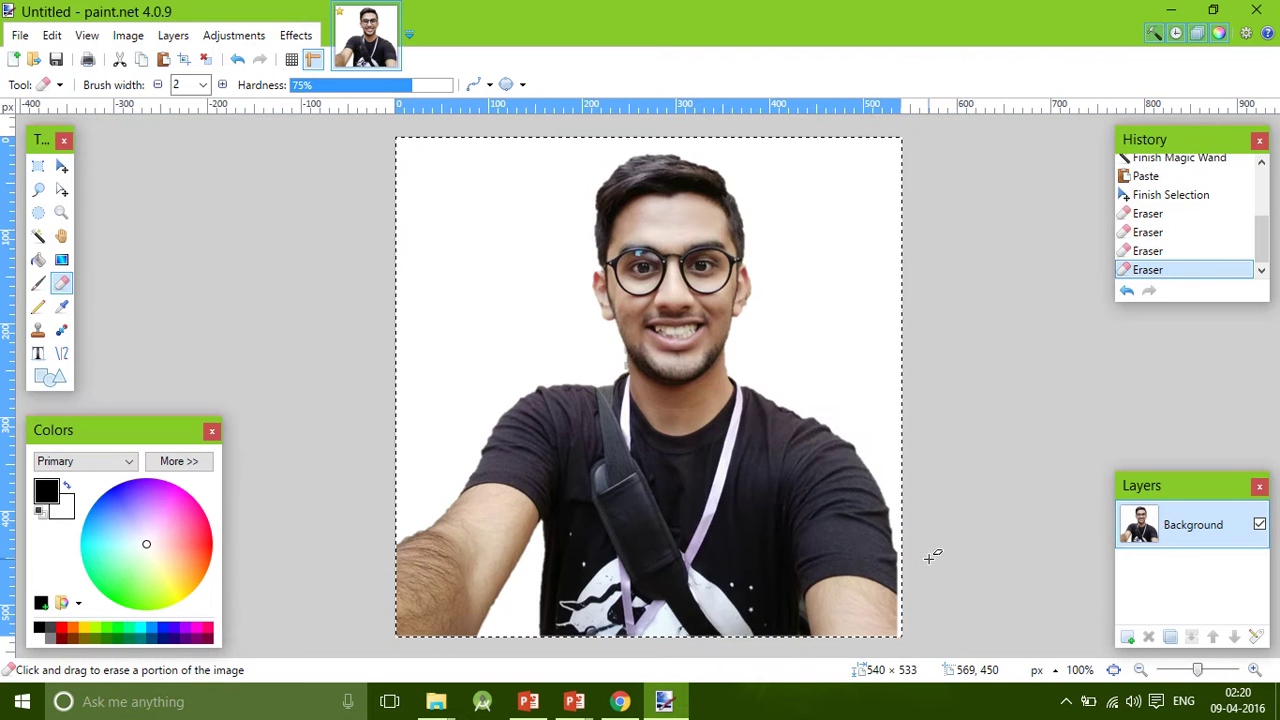
{"action": "left_click", "coordinate": [38, 236]}
Magic-wand the light-blue background and the arm gap, then delete them to transparency.
{"action": "key", "text": "ctrl+a"}
{"action": "key", "text": "ctrl+d"}
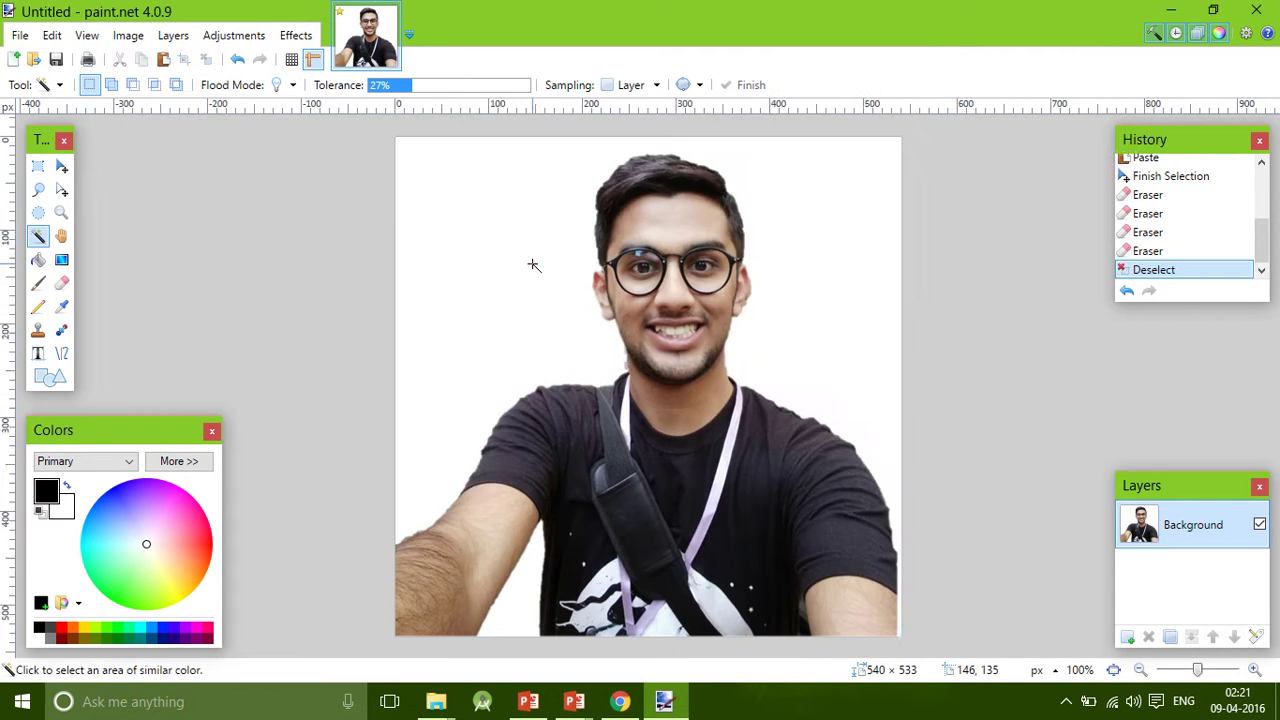
{"action": "left_click", "coordinate": [532, 264]}
{"action": "left_click", "coordinate": [522, 600]}
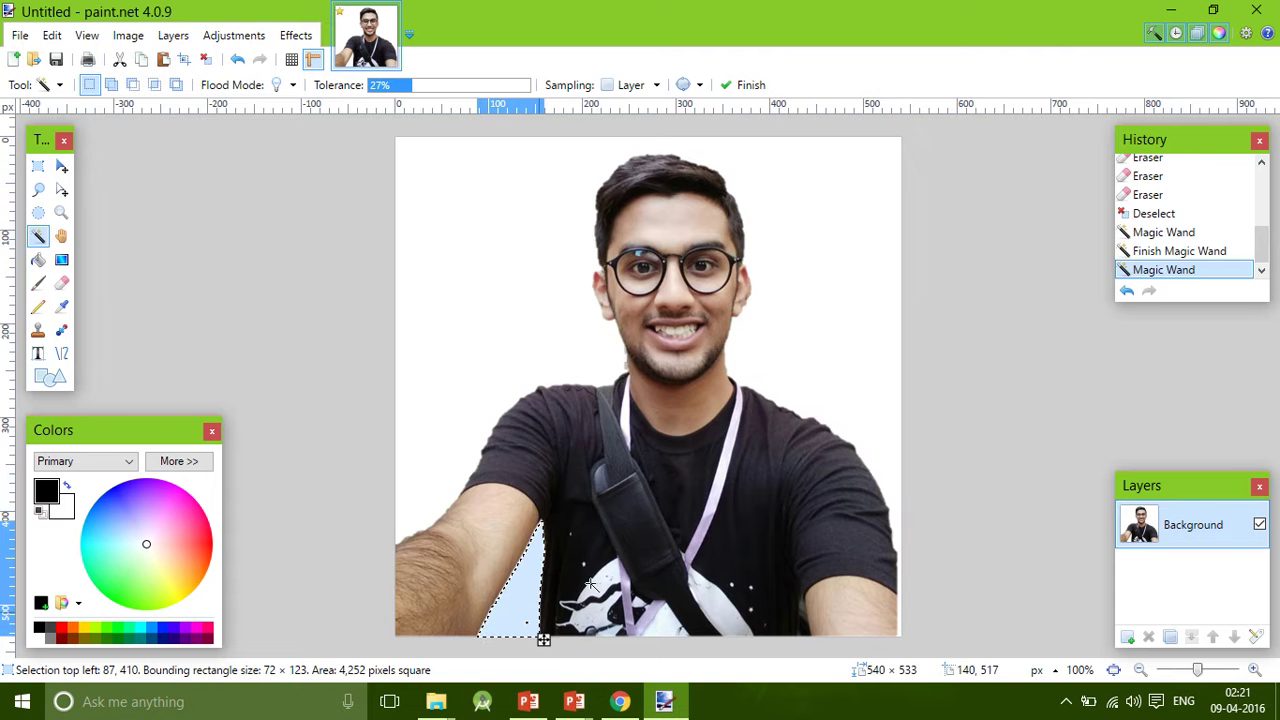
{"action": "left_click", "coordinate": [112, 85]}
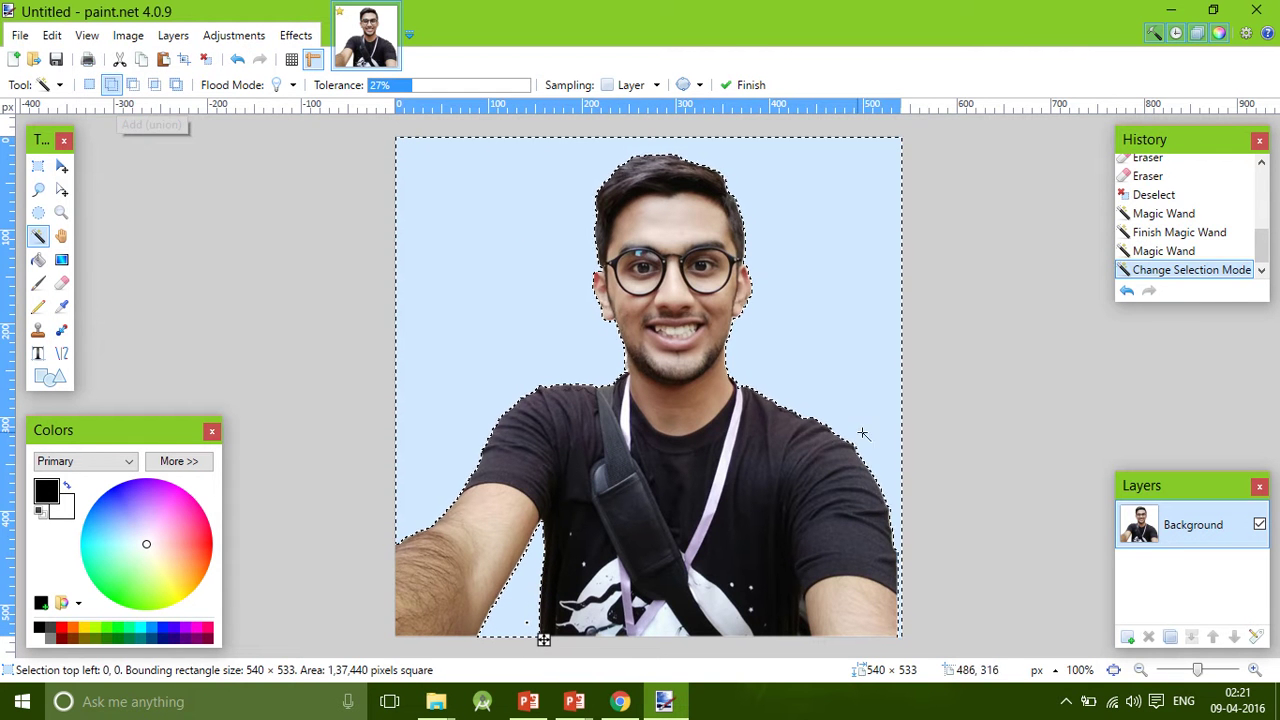
{"action": "key", "text": "Delete"}
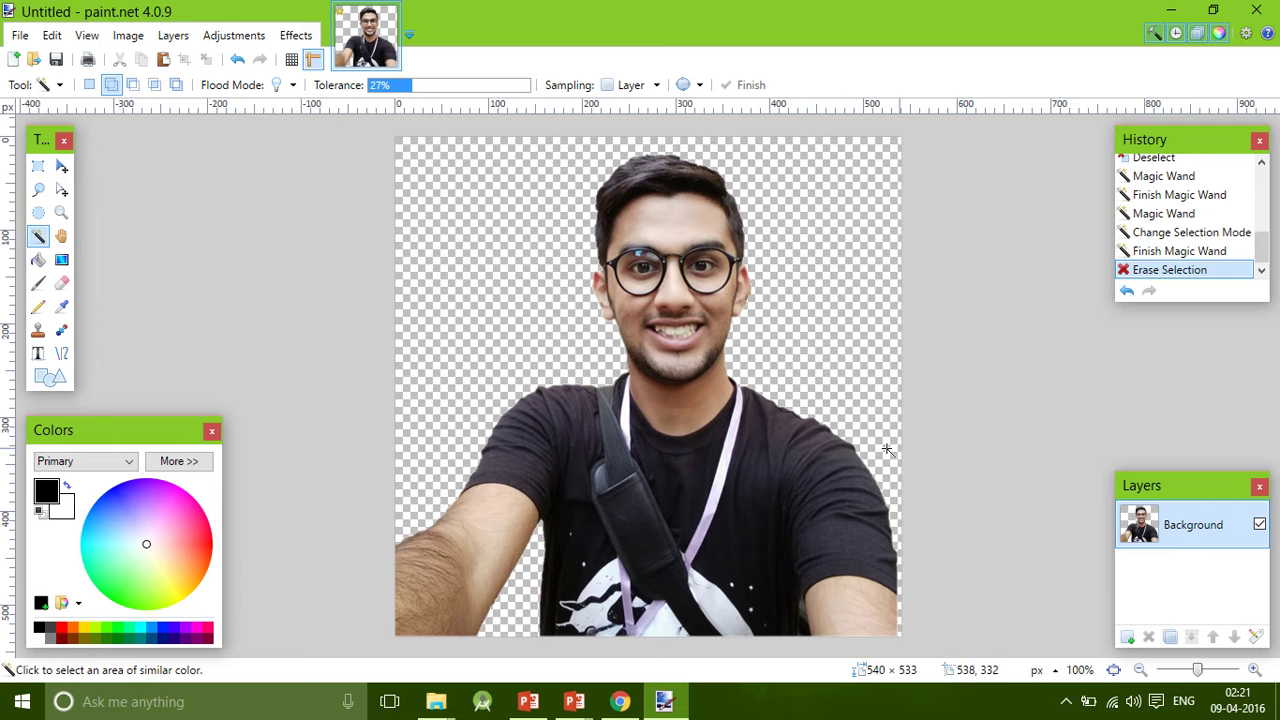
Select the transparent area and invert the selection so only the person is selected.
{"action": "left_click", "coordinate": [488, 228]}
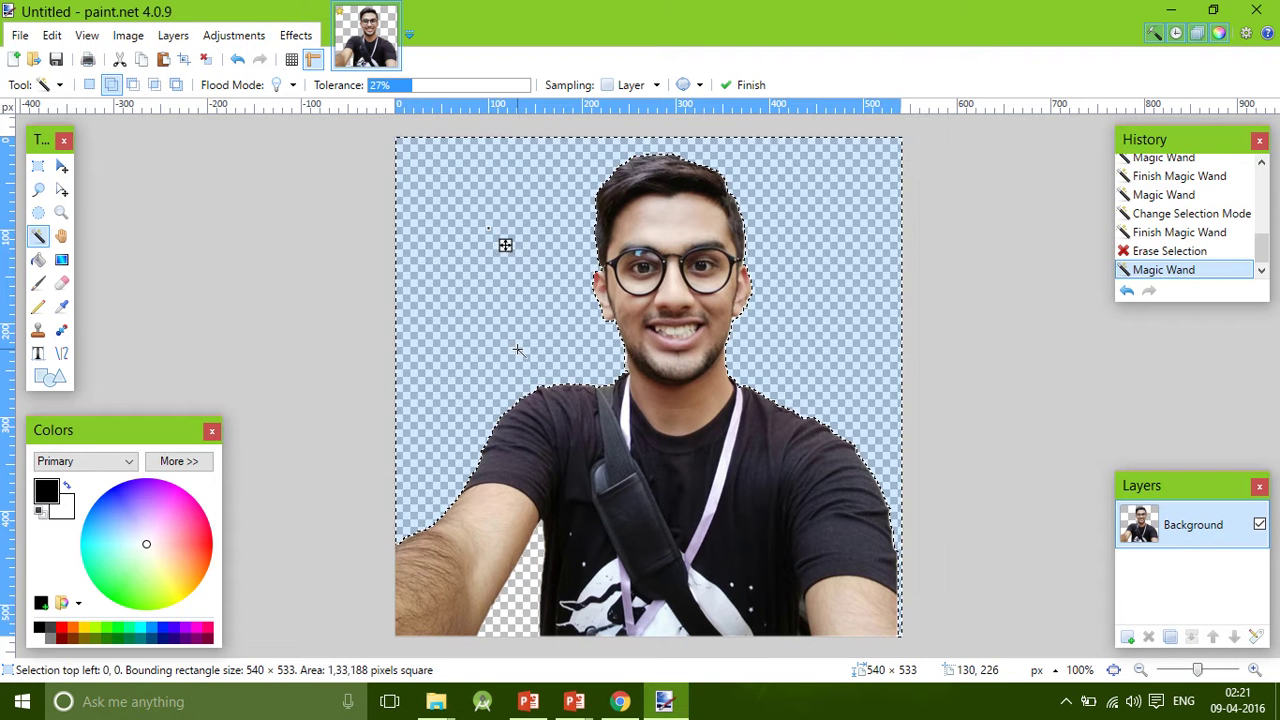
{"action": "key", "text": "ctrl+i"}
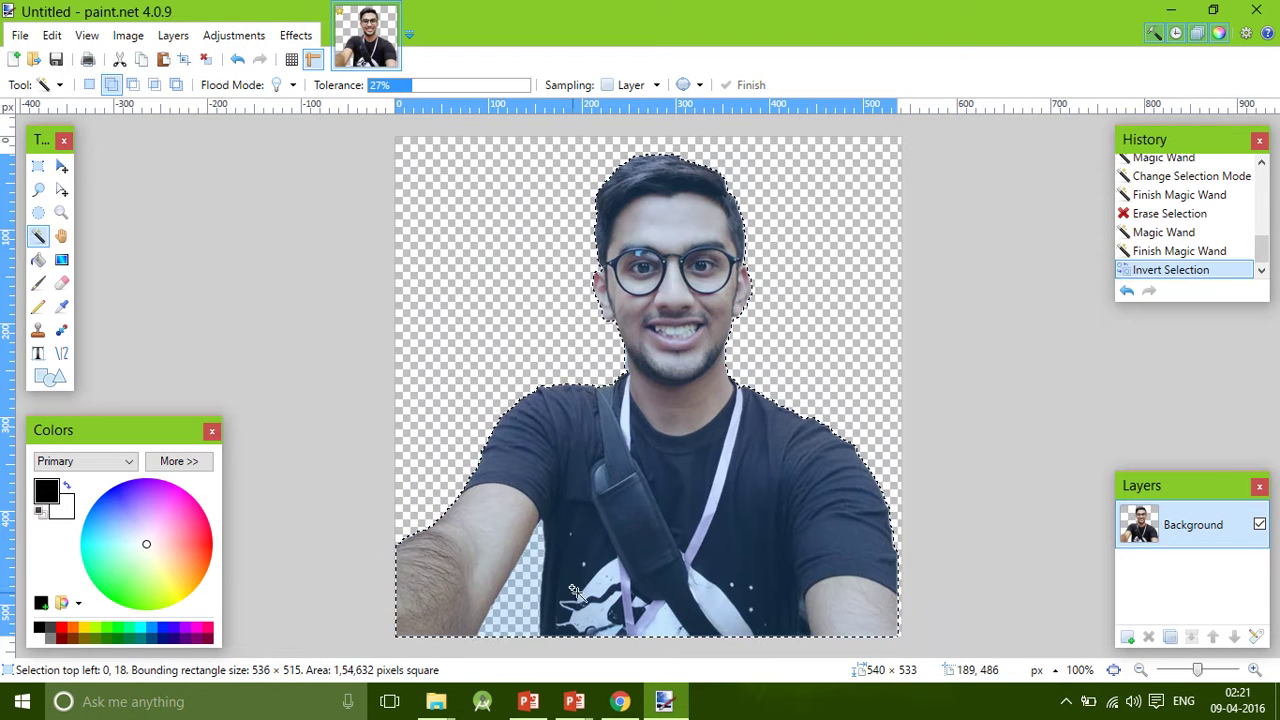
{"action": "left_click", "coordinate": [574, 701]}
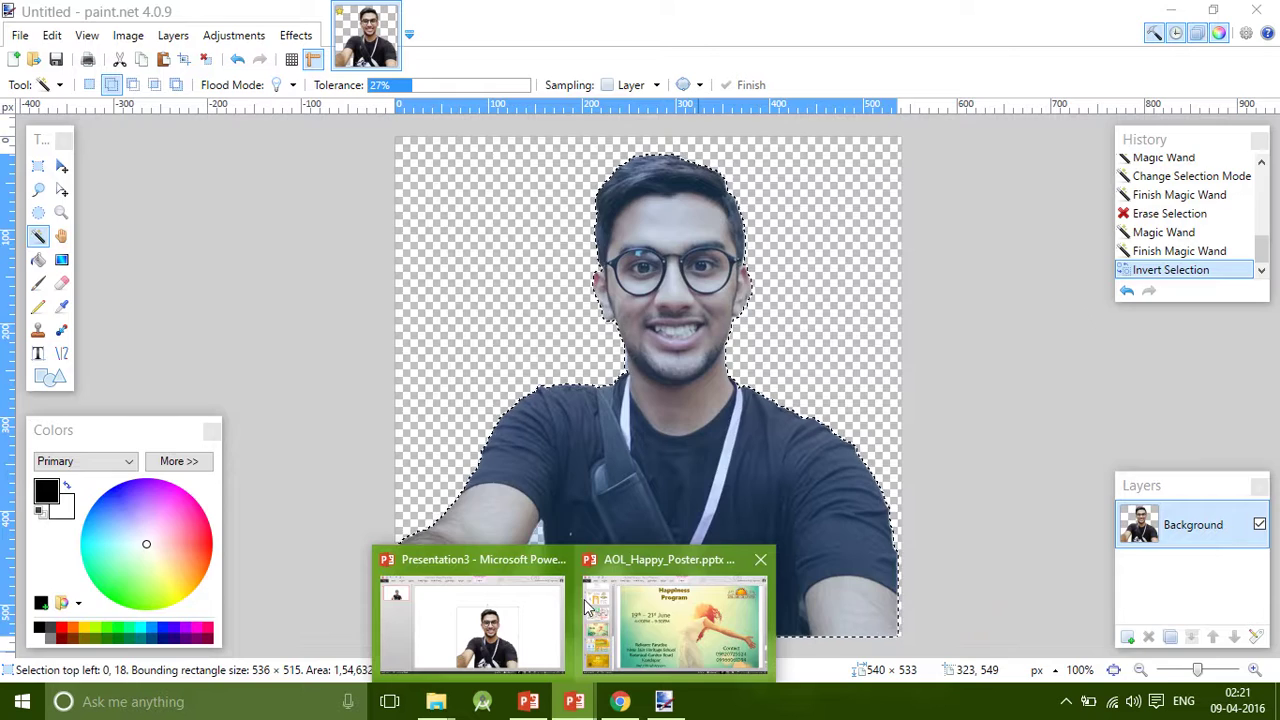
Add a second slide in Presentation3 and paste the transparent selfie toward its lower right.
{"action": "left_click", "coordinate": [475, 615]}
{"action": "left_click", "coordinate": [37, 129]}
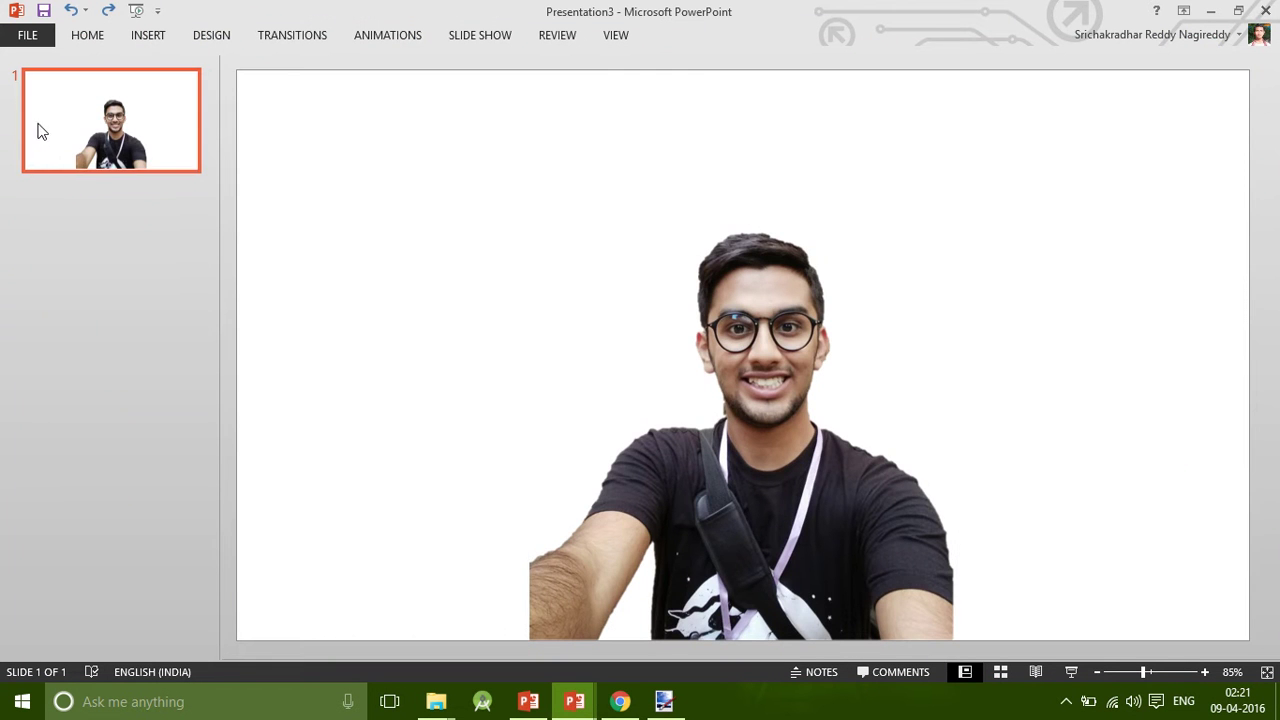
{"action": "right_click", "coordinate": [37, 129]}
{"action": "left_click", "coordinate": [140, 233]}
{"action": "key", "text": "ctrl+v"}
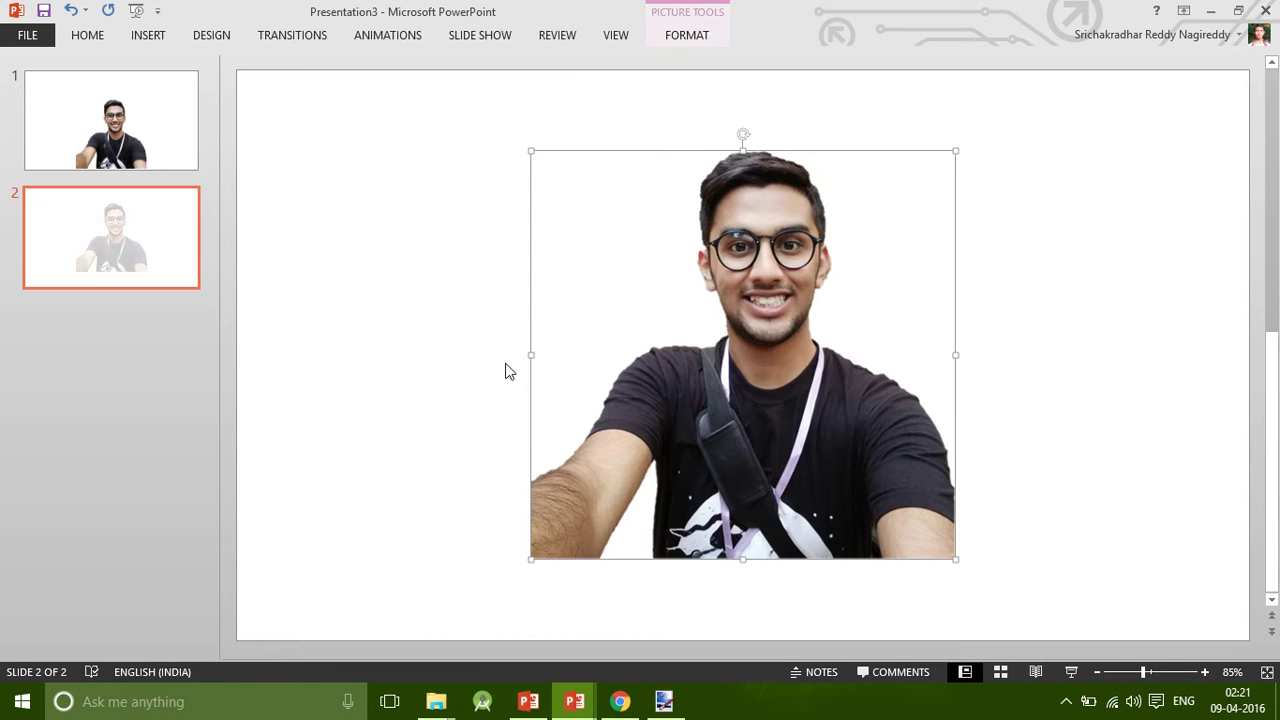
{"action": "left_click_drag", "start_coordinate": [723, 432], "coordinate": [828, 515]}
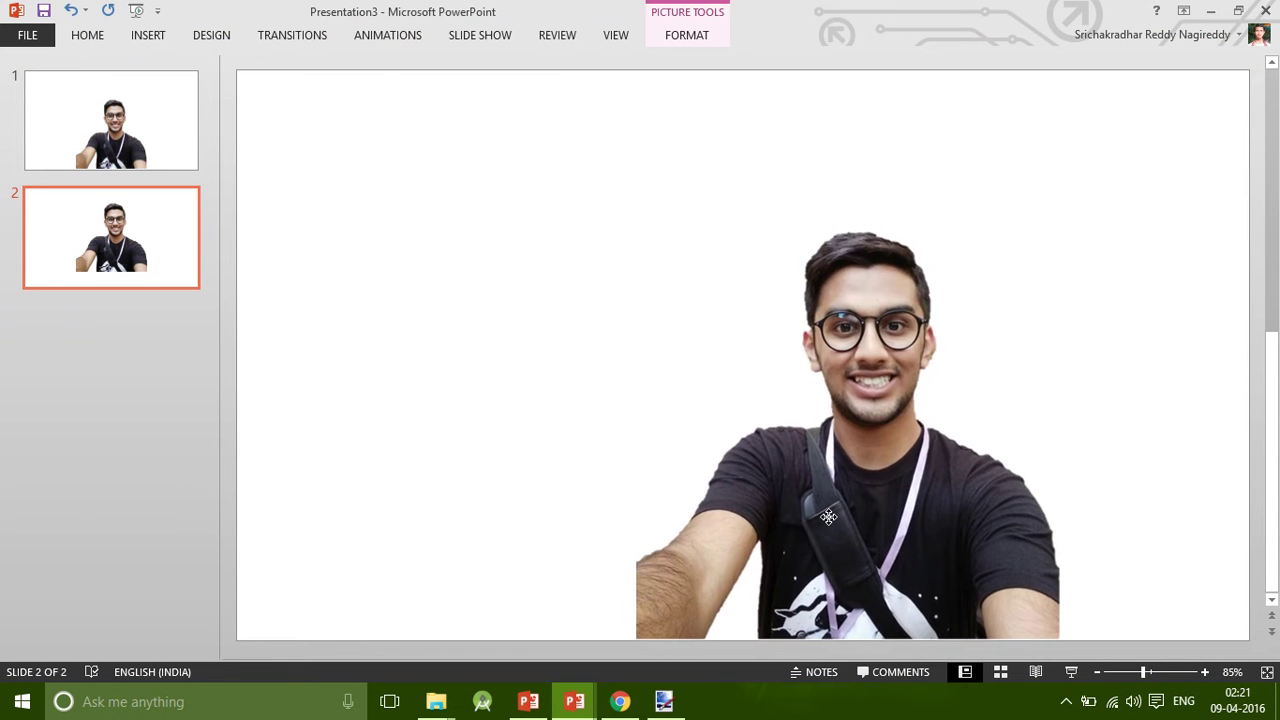
{"action": "left_click", "coordinate": [483, 324]}
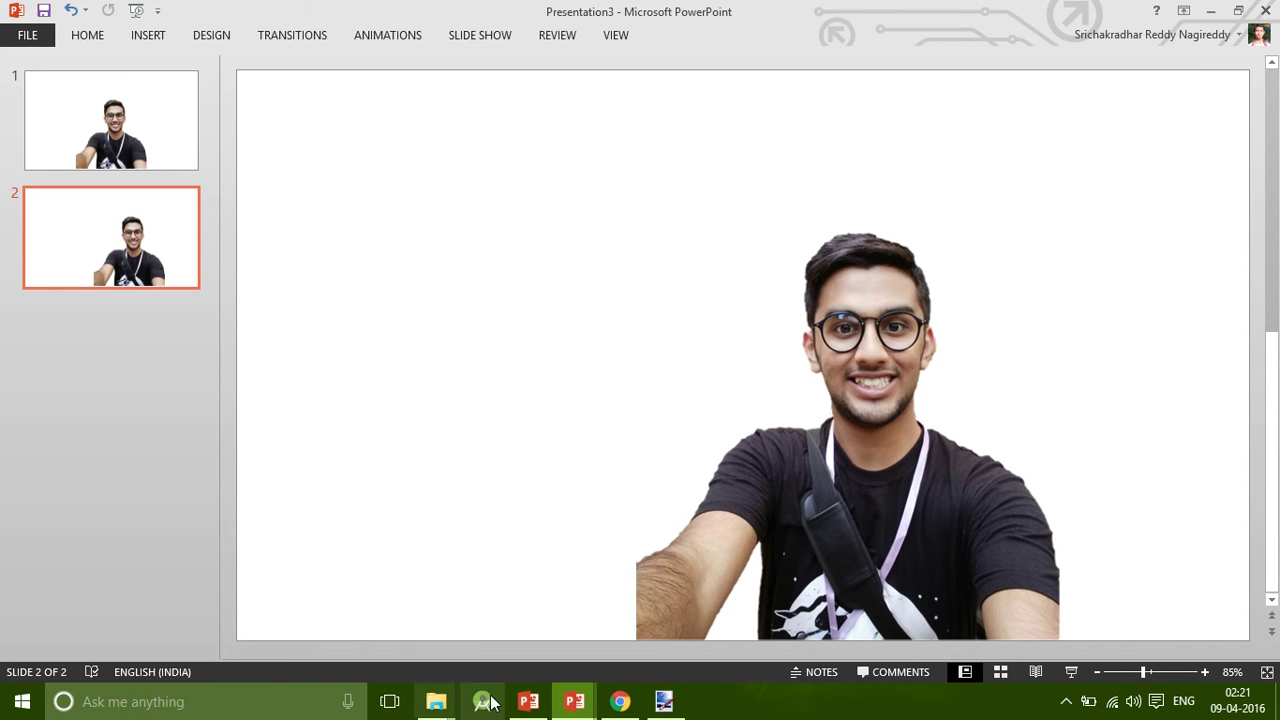
Return to the Presentation3 window using the taskbar previews.
{"action": "left_click", "coordinate": [577, 701]}
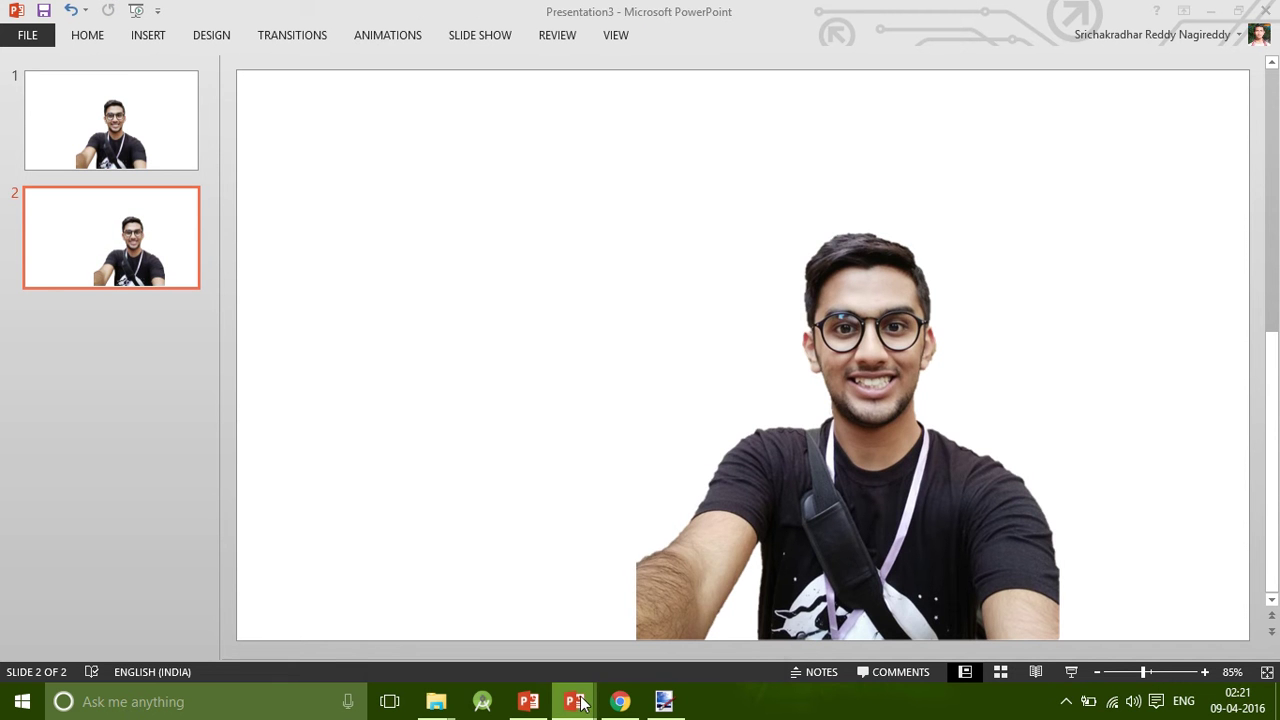
{"action": "mouse_move", "coordinate": [568, 700]}
{"action": "left_click", "coordinate": [535, 630]}
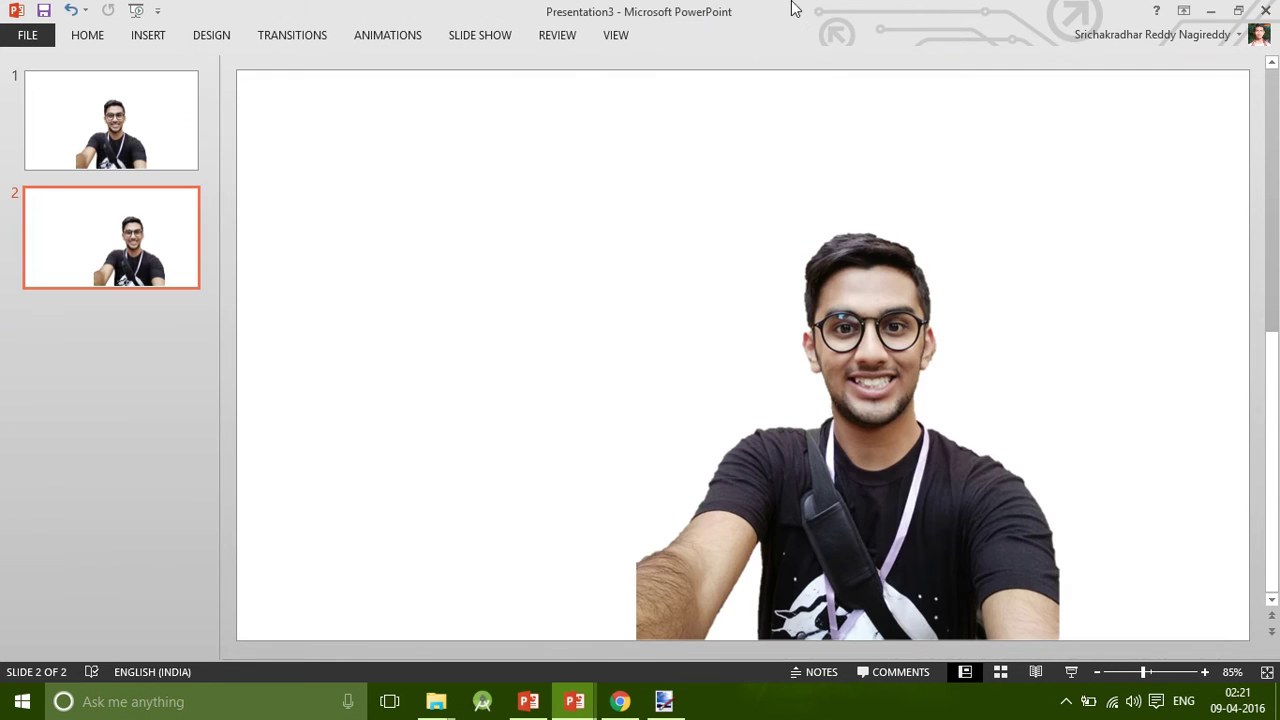
{"action": "mouse_move", "coordinate": [585, 8]}
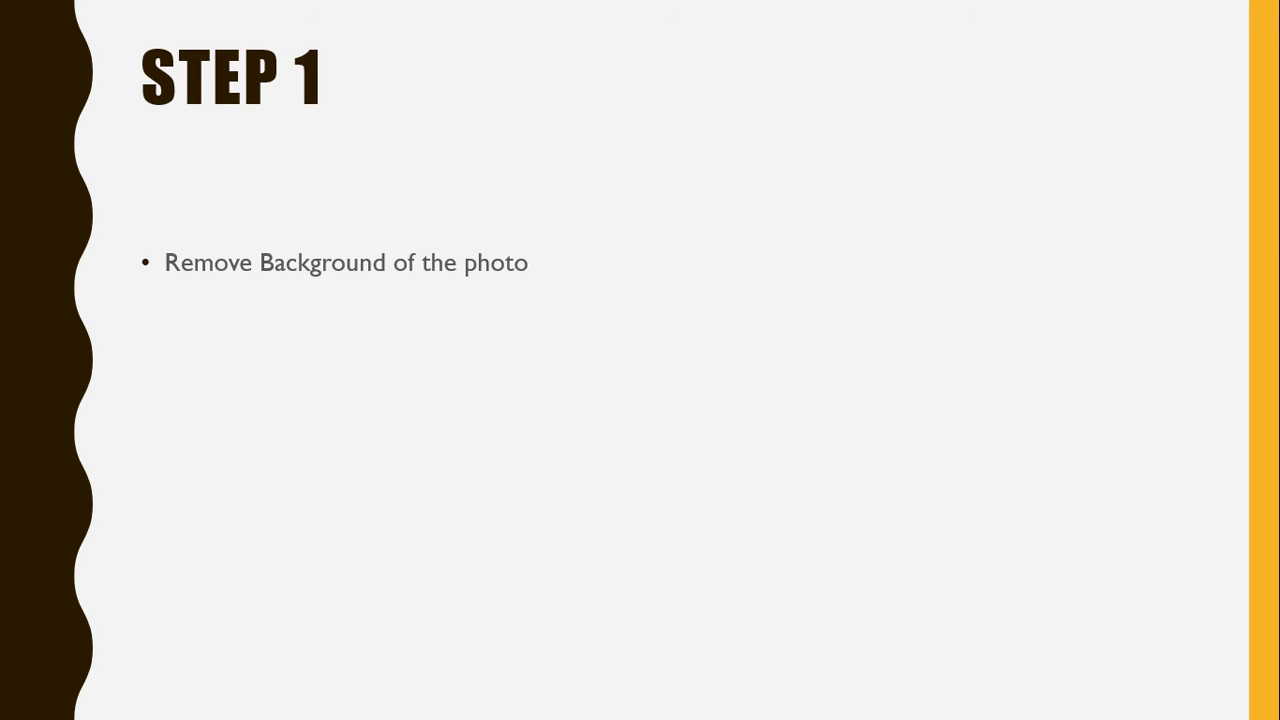
Advance the tutorial slideshow to STEP 2, then exit the slideshow.
{"action": "left_click", "coordinate": [562, 240]}
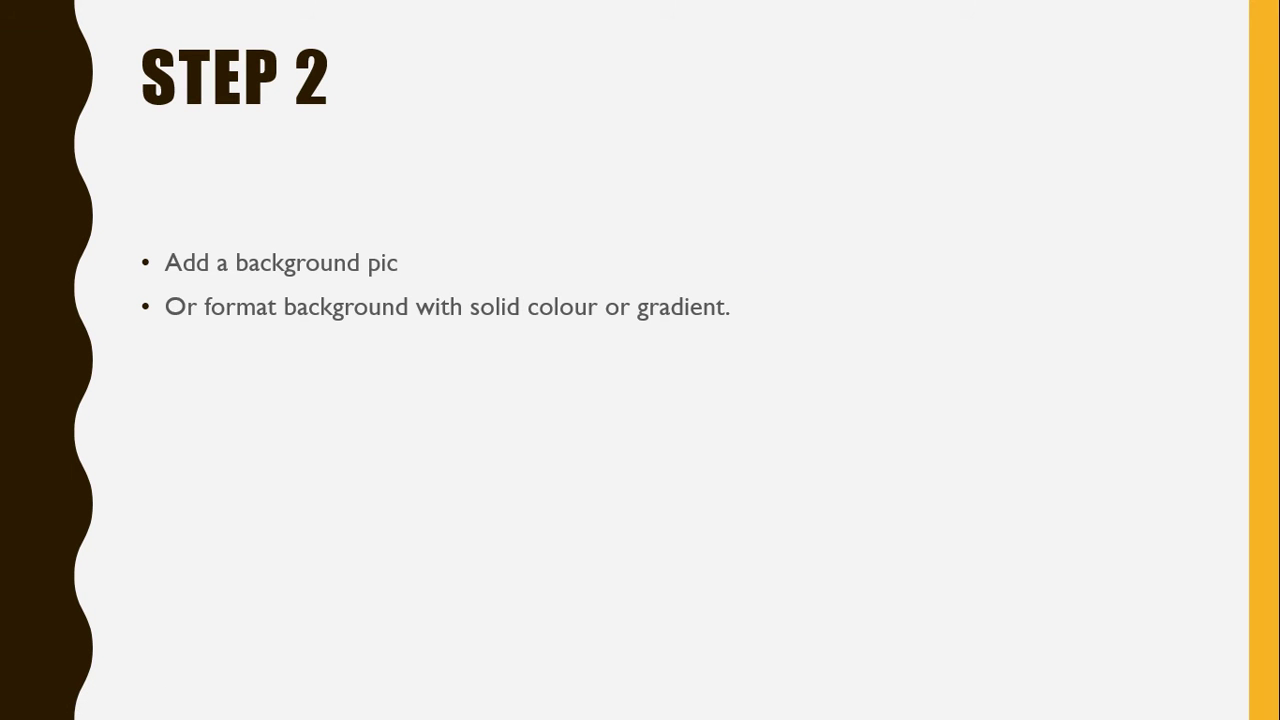
{"action": "key", "text": "Escape"}
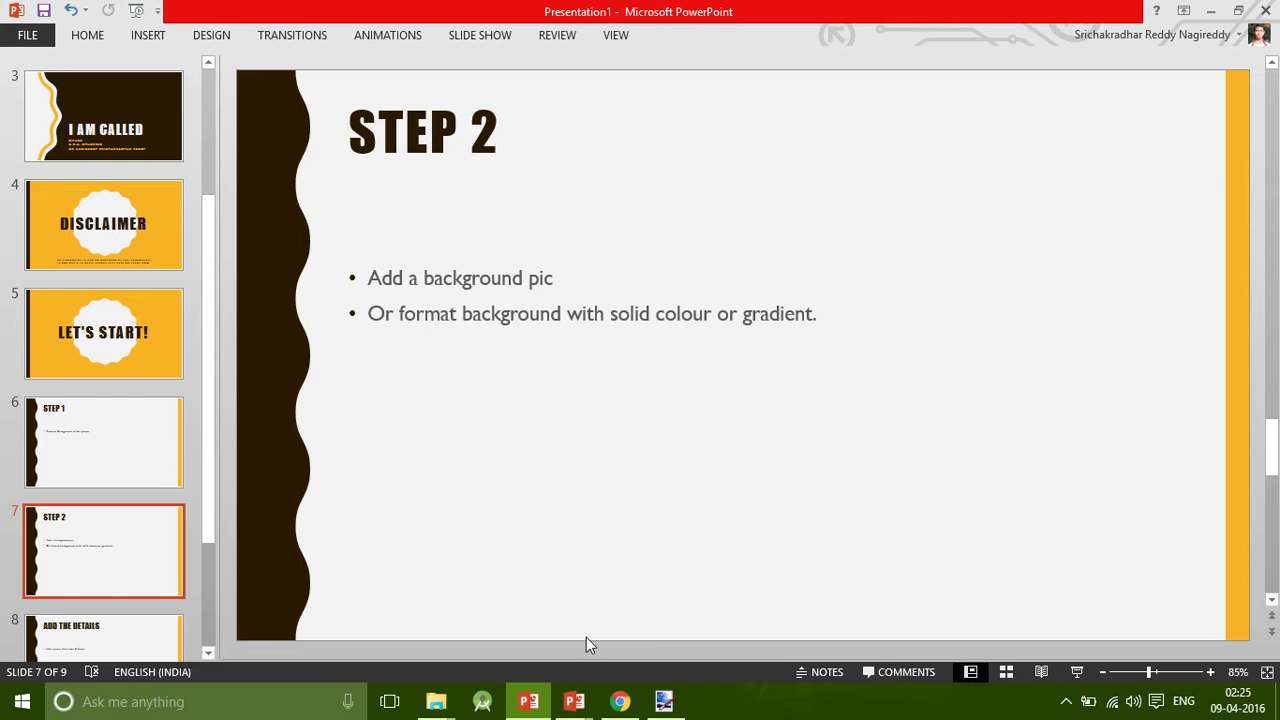
{"action": "mouse_move", "coordinate": [574, 701]}
{"action": "left_click", "coordinate": [640, 600]}
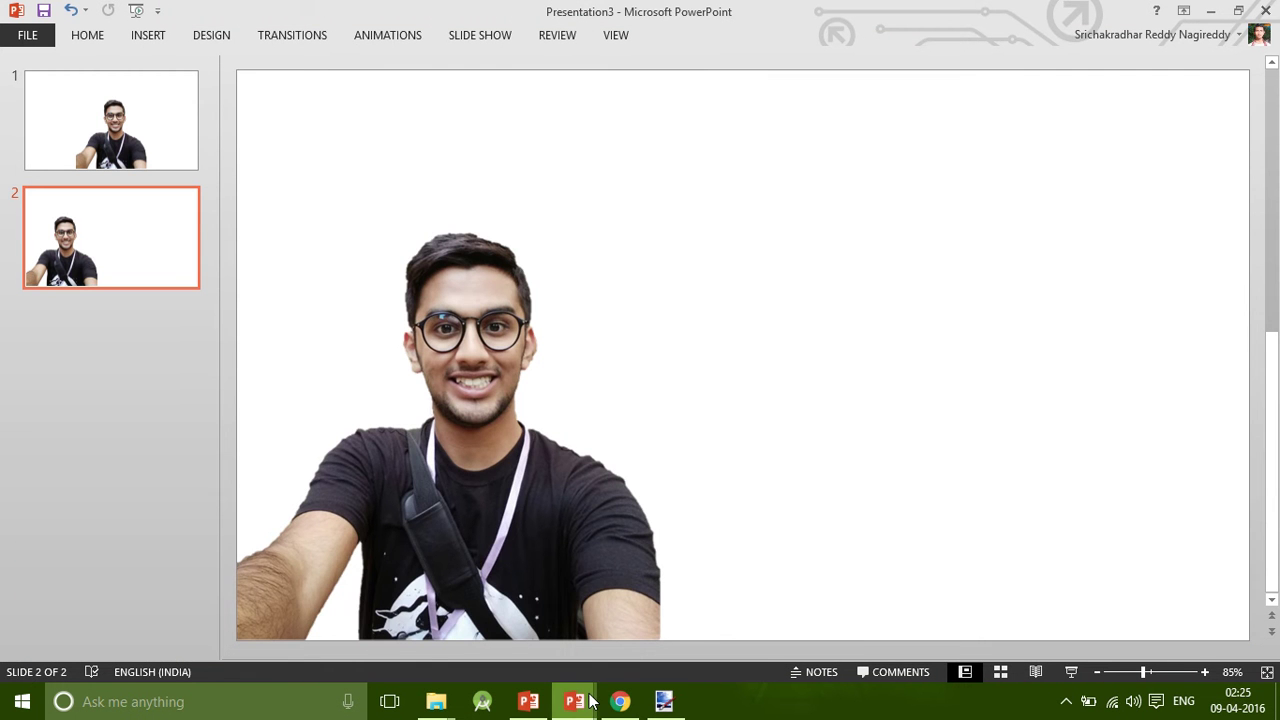
Glance at AOL_Happy_Poster and the tutorial, then return to Presentation3's selfie slide.
{"action": "mouse_move", "coordinate": [574, 701]}
{"action": "left_click", "coordinate": [647, 650]}
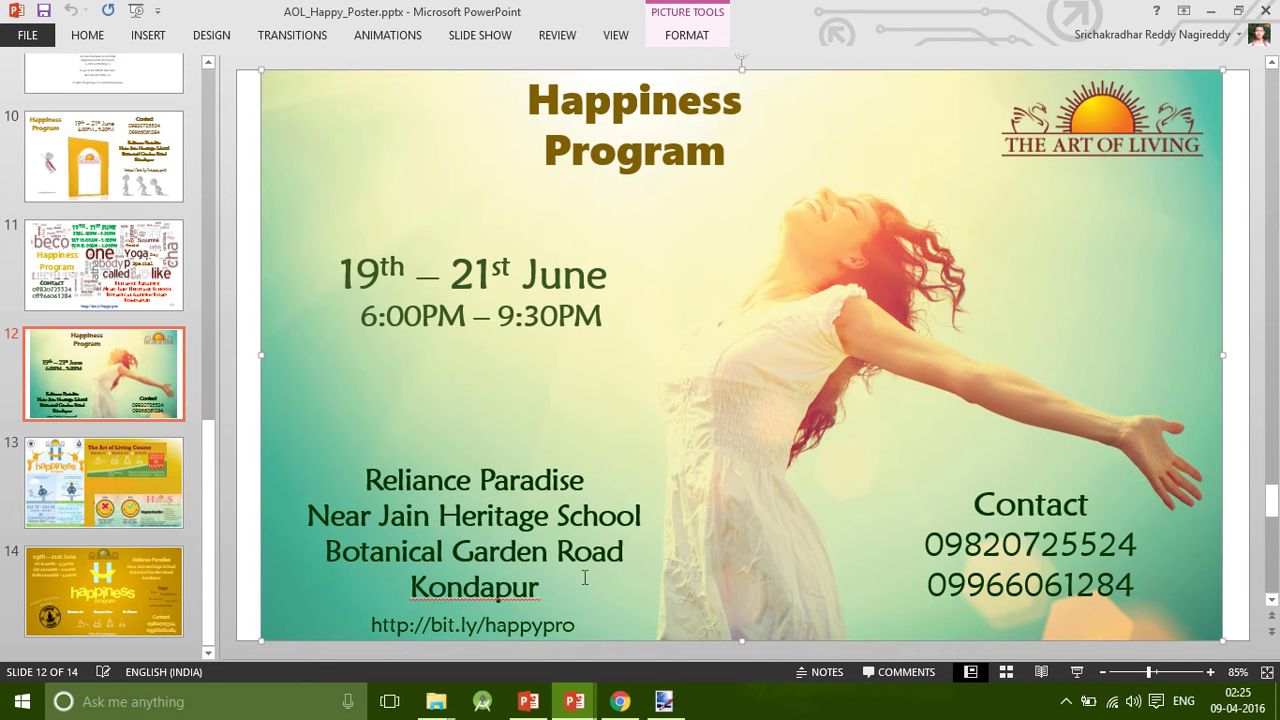
{"action": "left_click", "coordinate": [528, 701]}
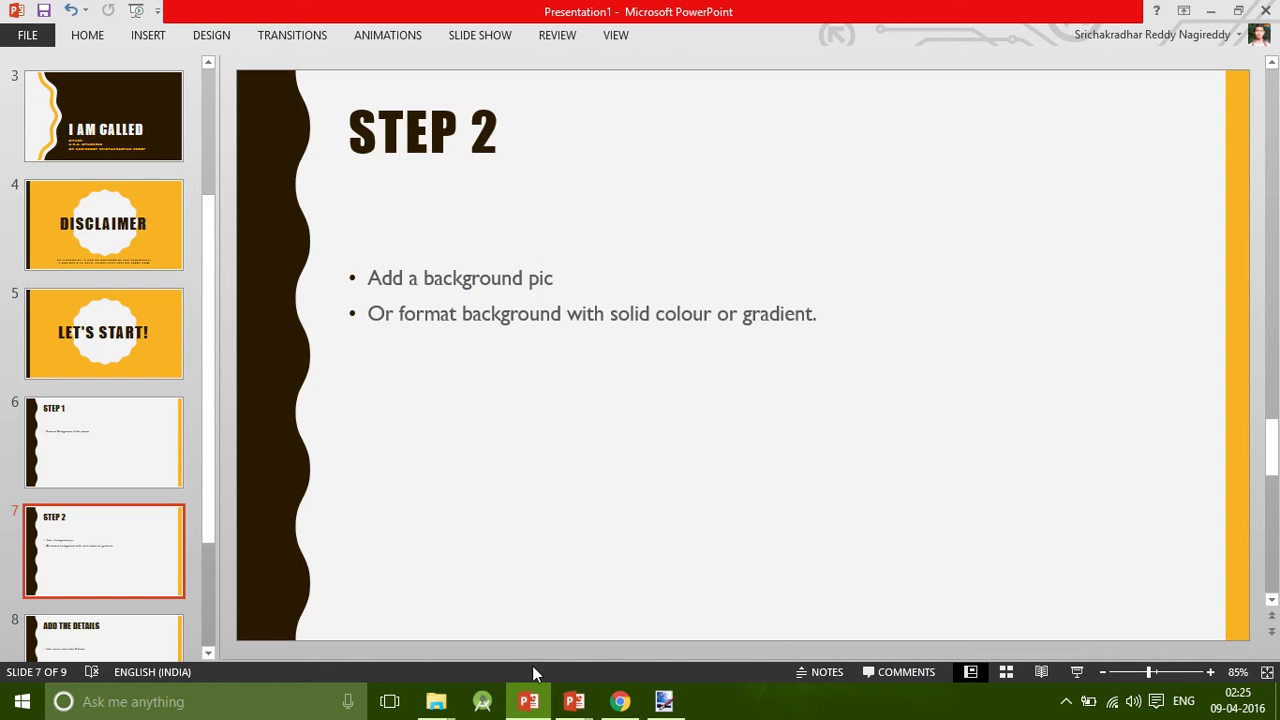
{"action": "mouse_move", "coordinate": [574, 701]}
{"action": "left_click", "coordinate": [511, 640]}
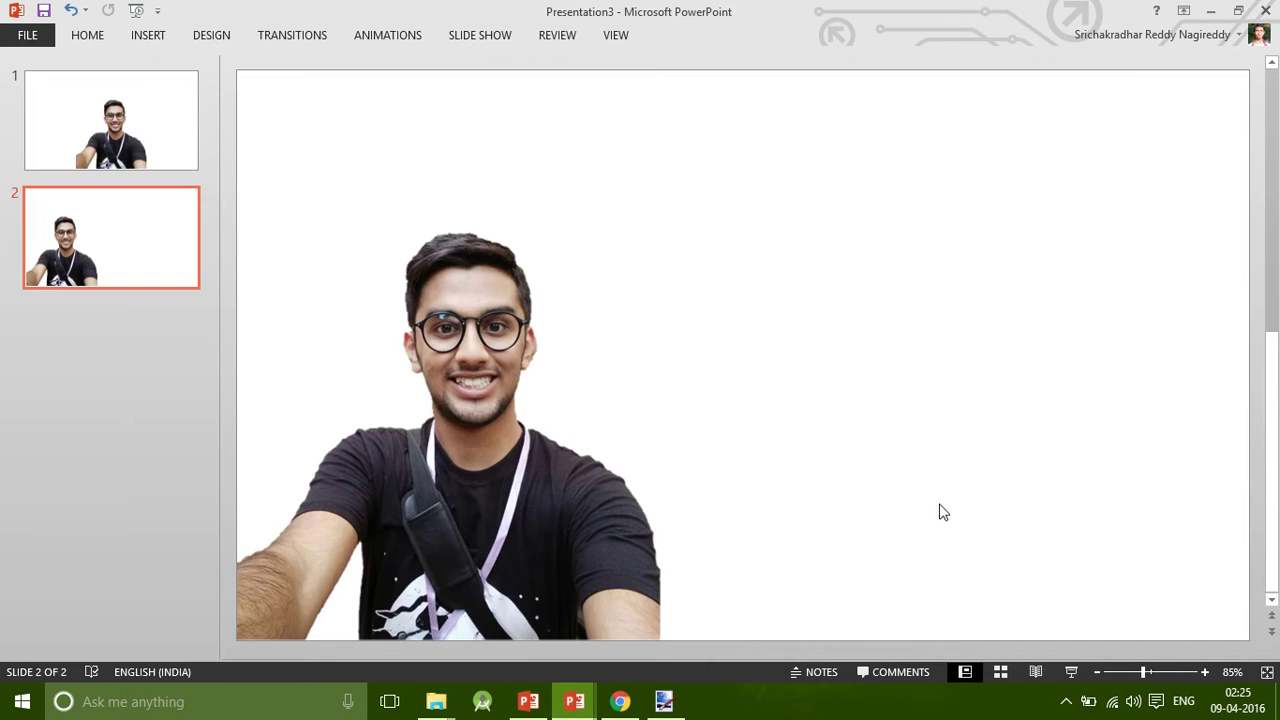
Paste the sunlit woman photo, send it behind the selfie, and shift it left and down.
{"action": "key", "text": "ctrl+v"}
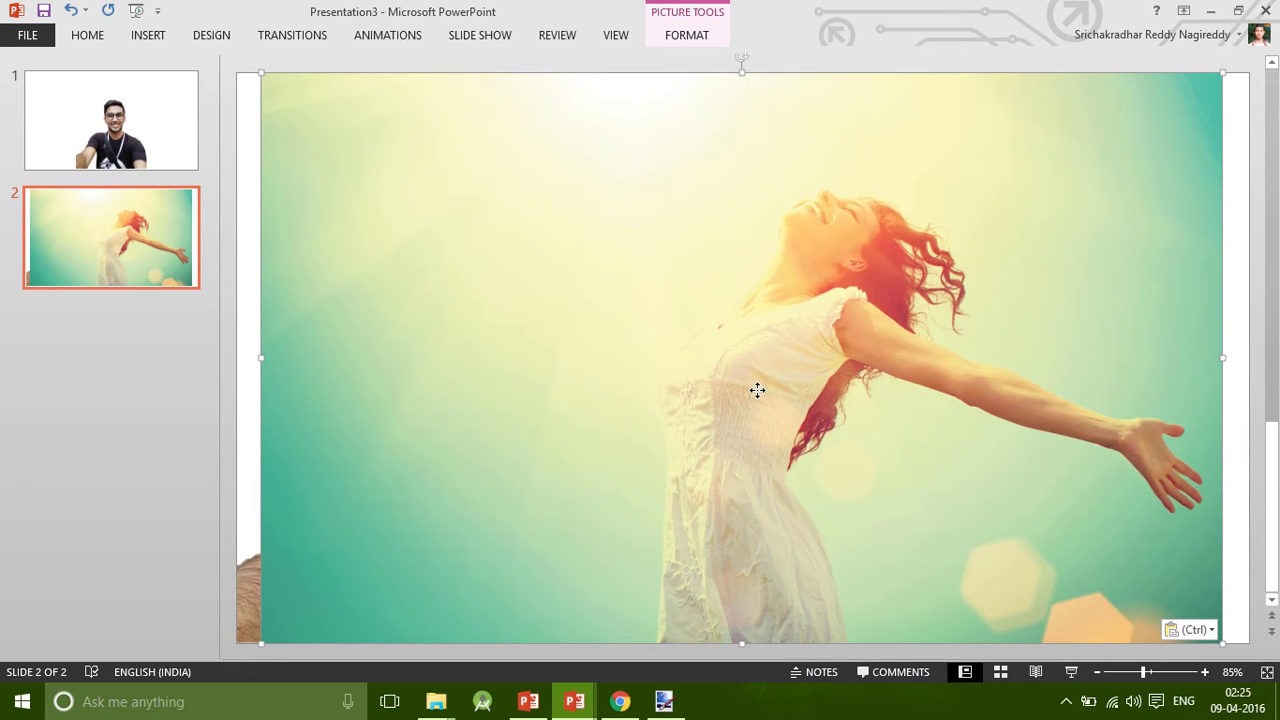
{"action": "right_click", "coordinate": [757, 389]}
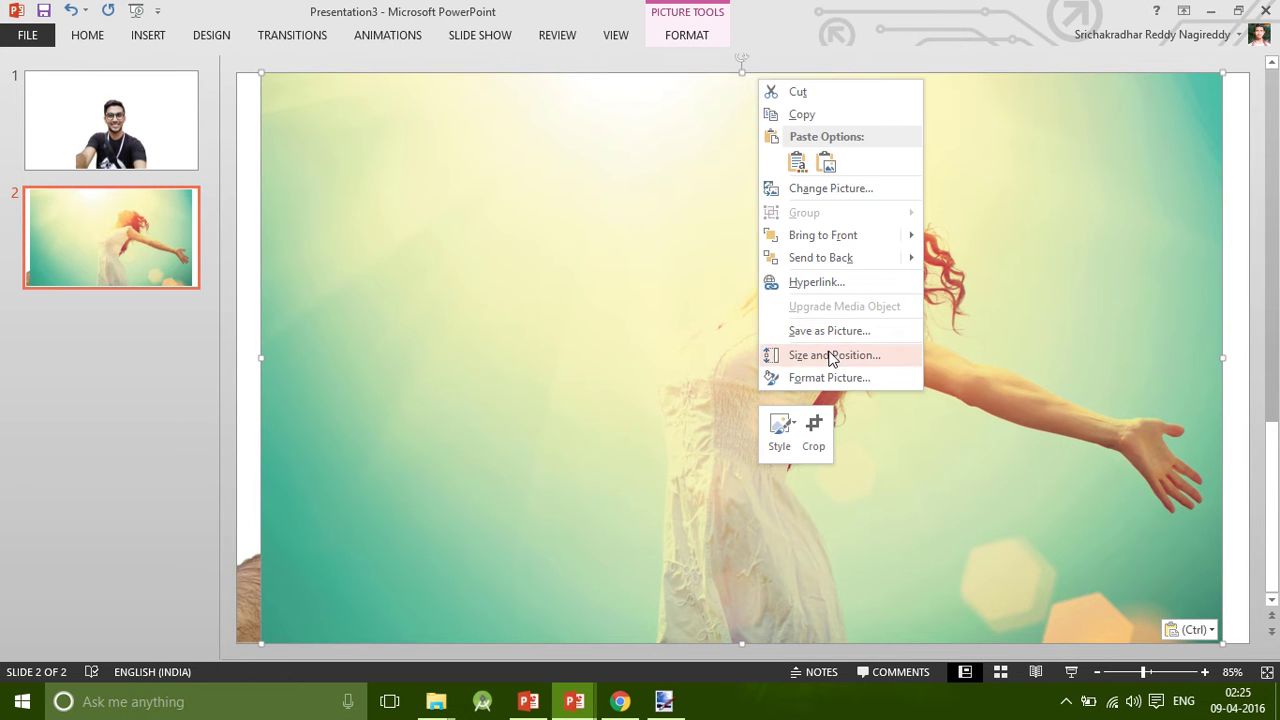
{"action": "left_click", "coordinate": [841, 262]}
{"action": "left_click_drag", "start_coordinate": [841, 265], "coordinate": [749, 363]}
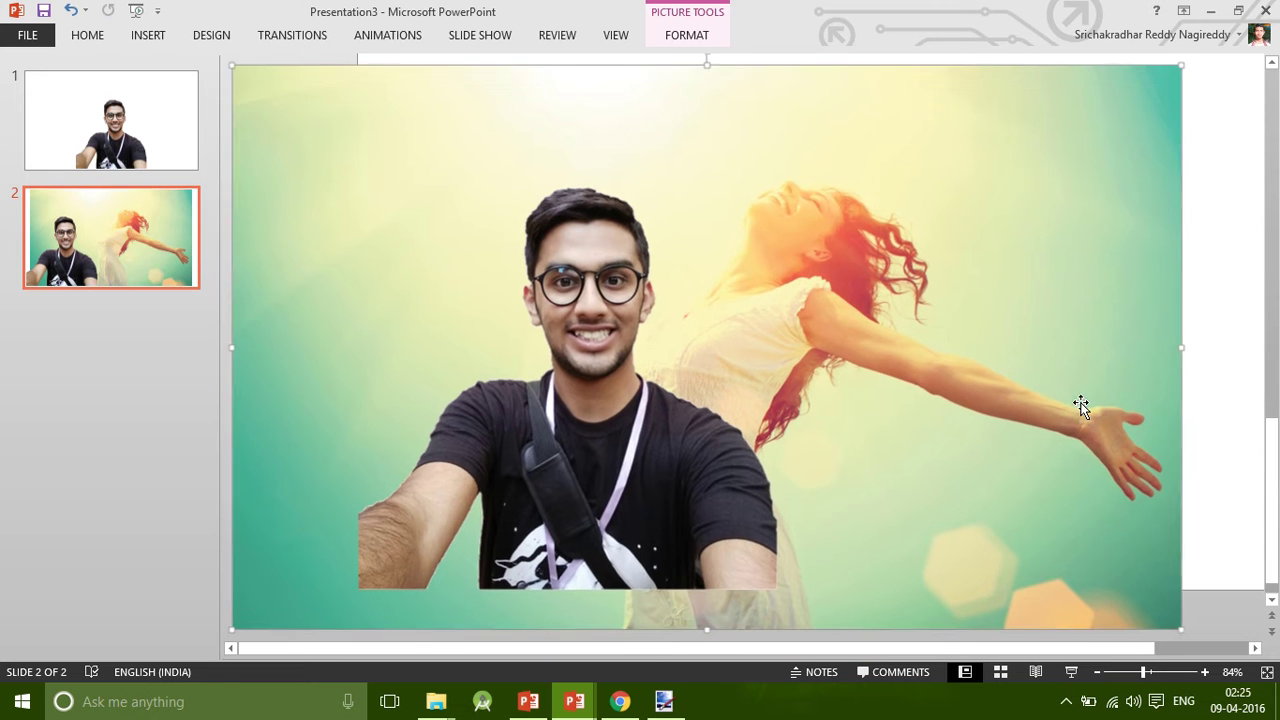
Open Format Background for slide 2 and switch its fill to a gradient.
{"action": "right_click", "coordinate": [1206, 401]}
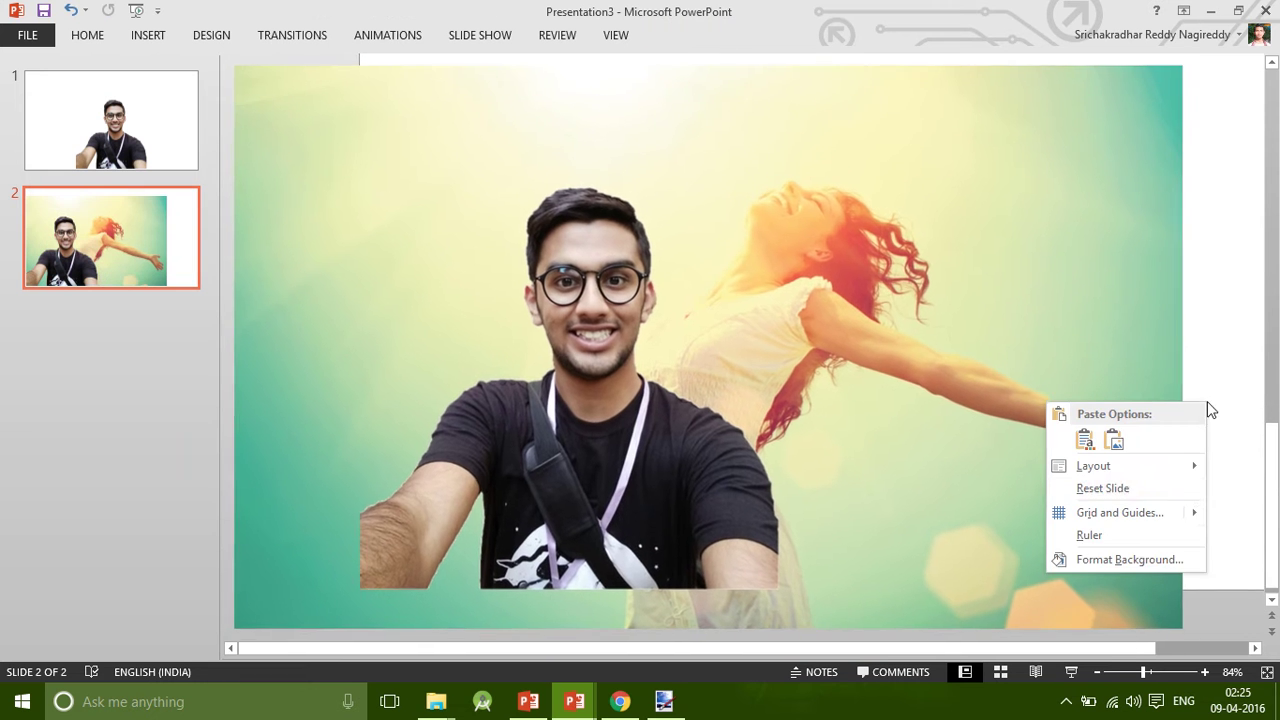
{"action": "left_click", "coordinate": [1139, 561]}
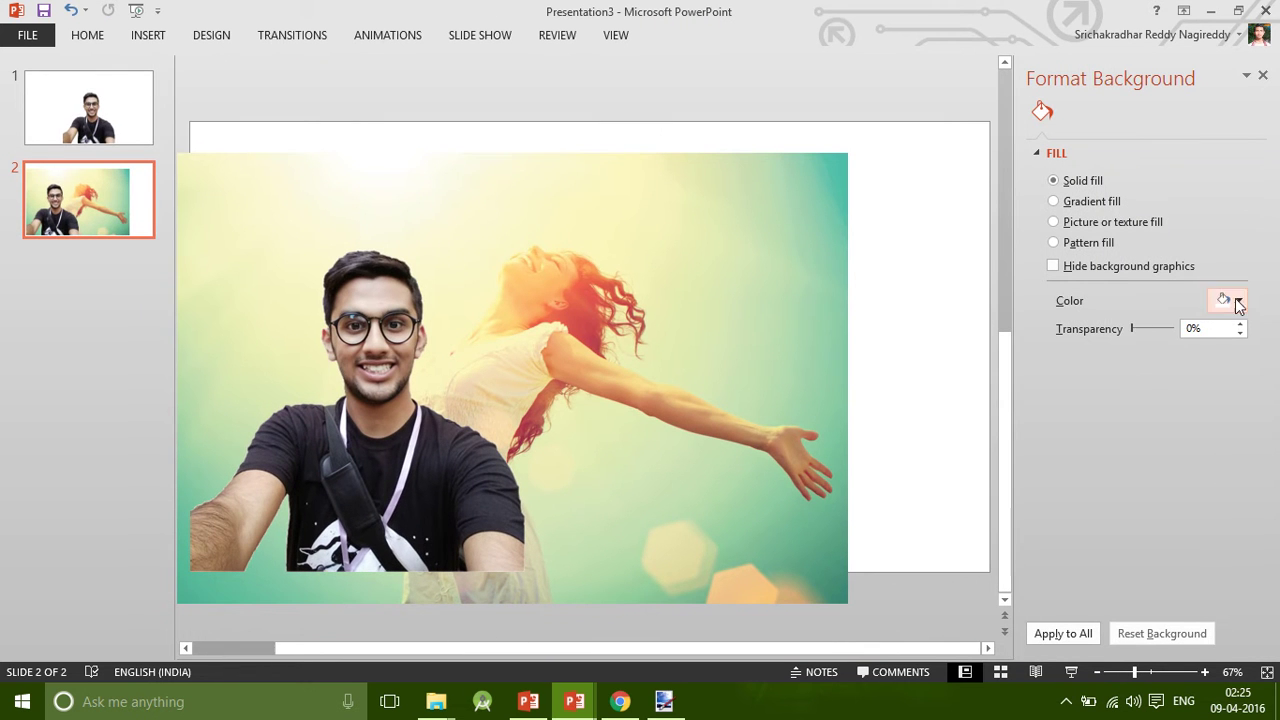
{"action": "left_click", "coordinate": [1232, 300]}
{"action": "left_click", "coordinate": [1095, 210]}
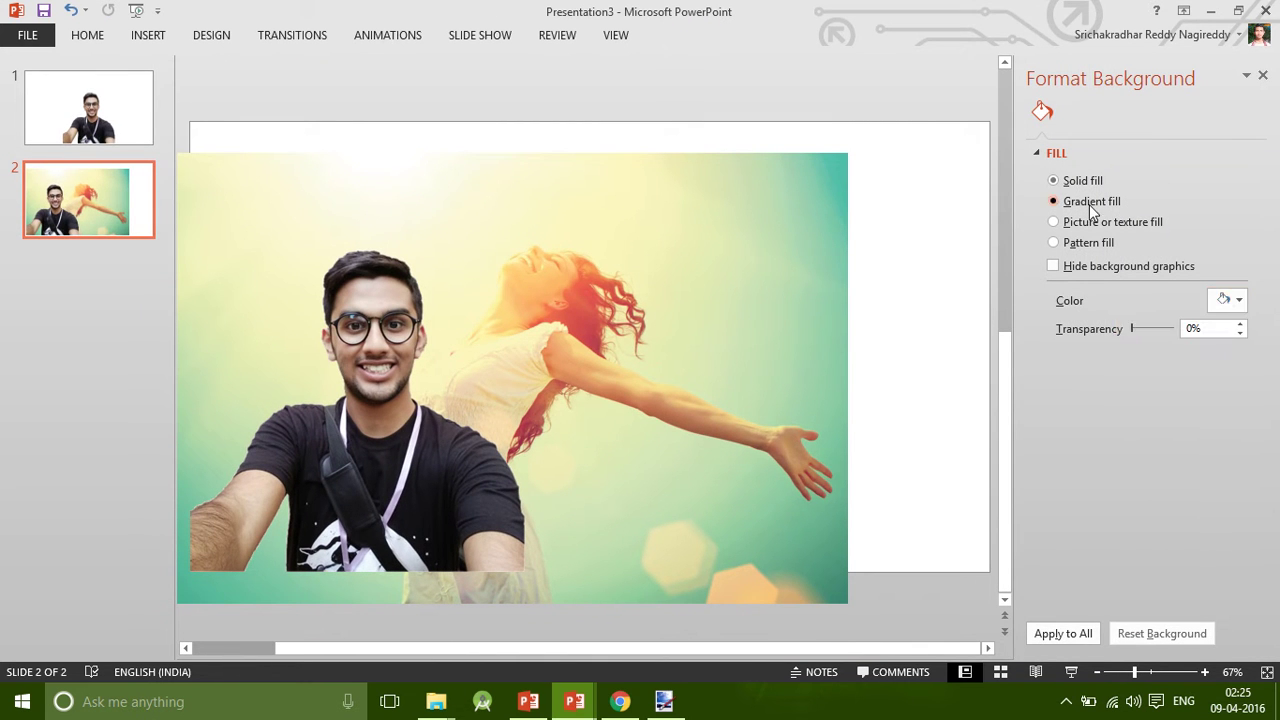
{"action": "left_click", "coordinate": [1090, 201]}
{"action": "left_click", "coordinate": [1224, 302]}
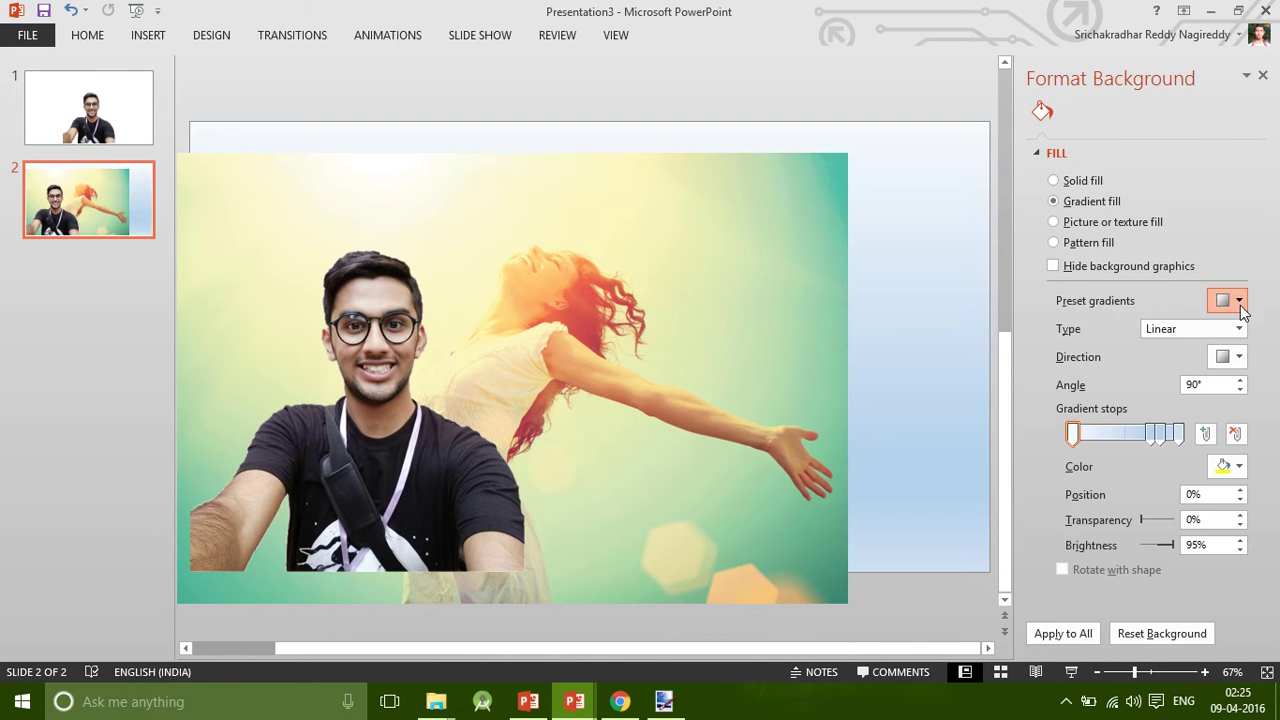
{"action": "left_click", "coordinate": [1162, 305]}
Make the gradient radial with a preset, radiating from the bottom left corner.
{"action": "left_click", "coordinate": [1190, 328]}
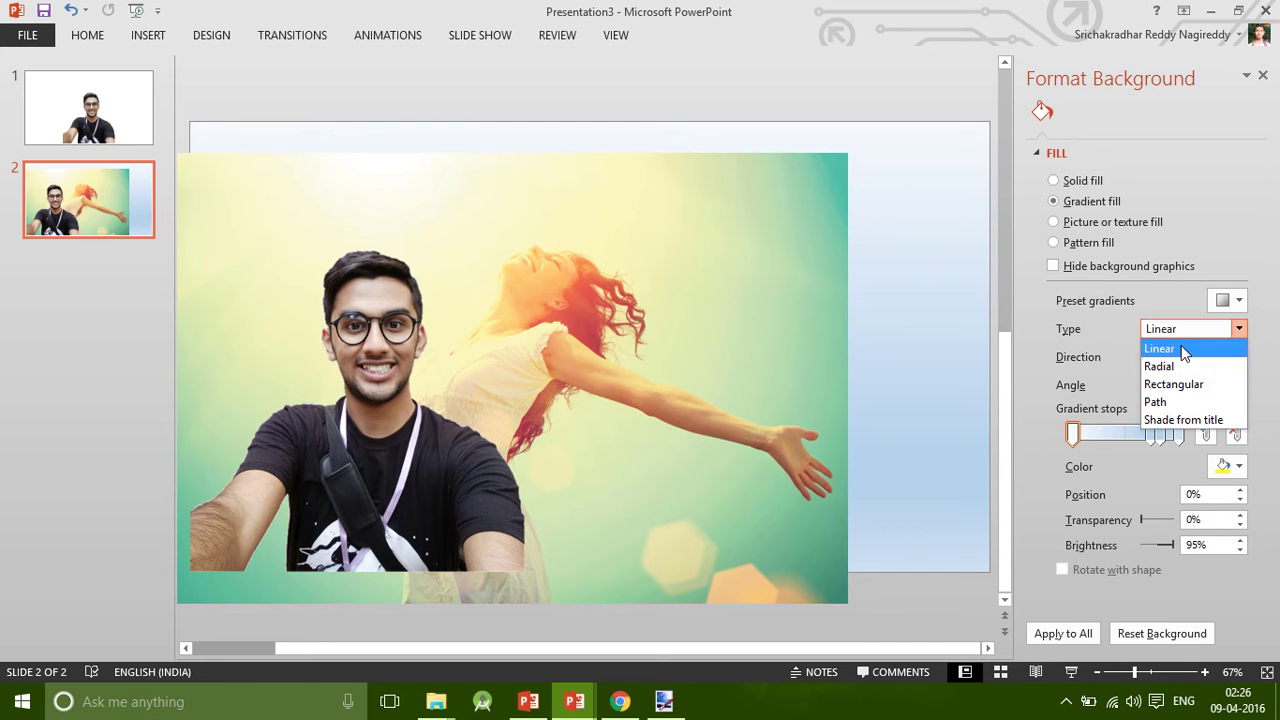
{"action": "left_click", "coordinate": [1160, 366]}
{"action": "left_click", "coordinate": [1238, 300]}
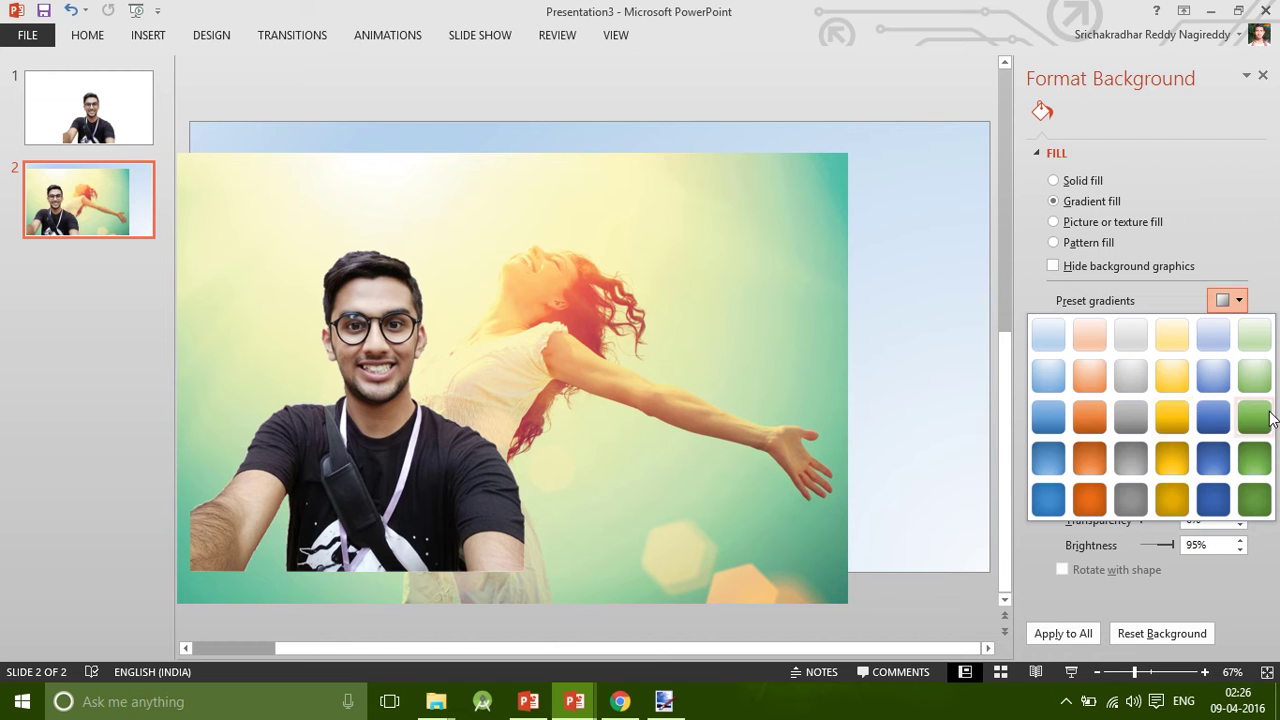
{"action": "left_click", "coordinate": [1215, 330]}
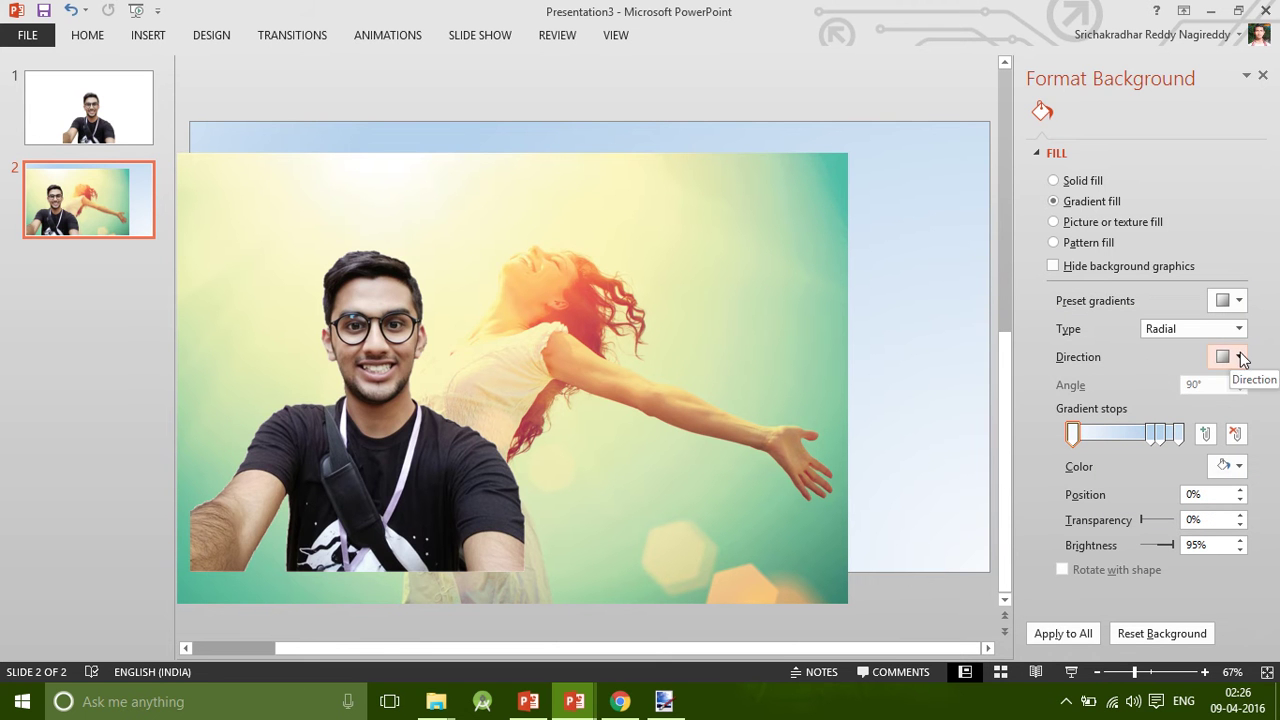
{"action": "left_click", "coordinate": [1240, 357]}
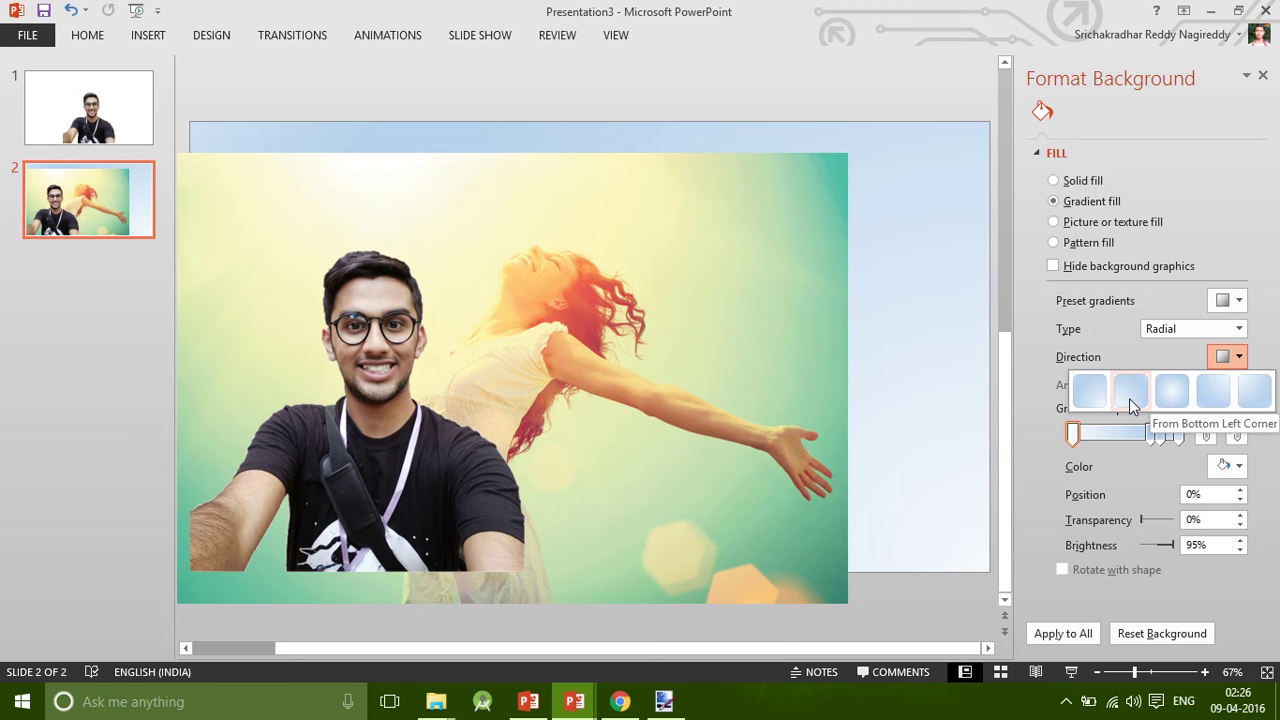
{"action": "left_click", "coordinate": [1129, 398]}
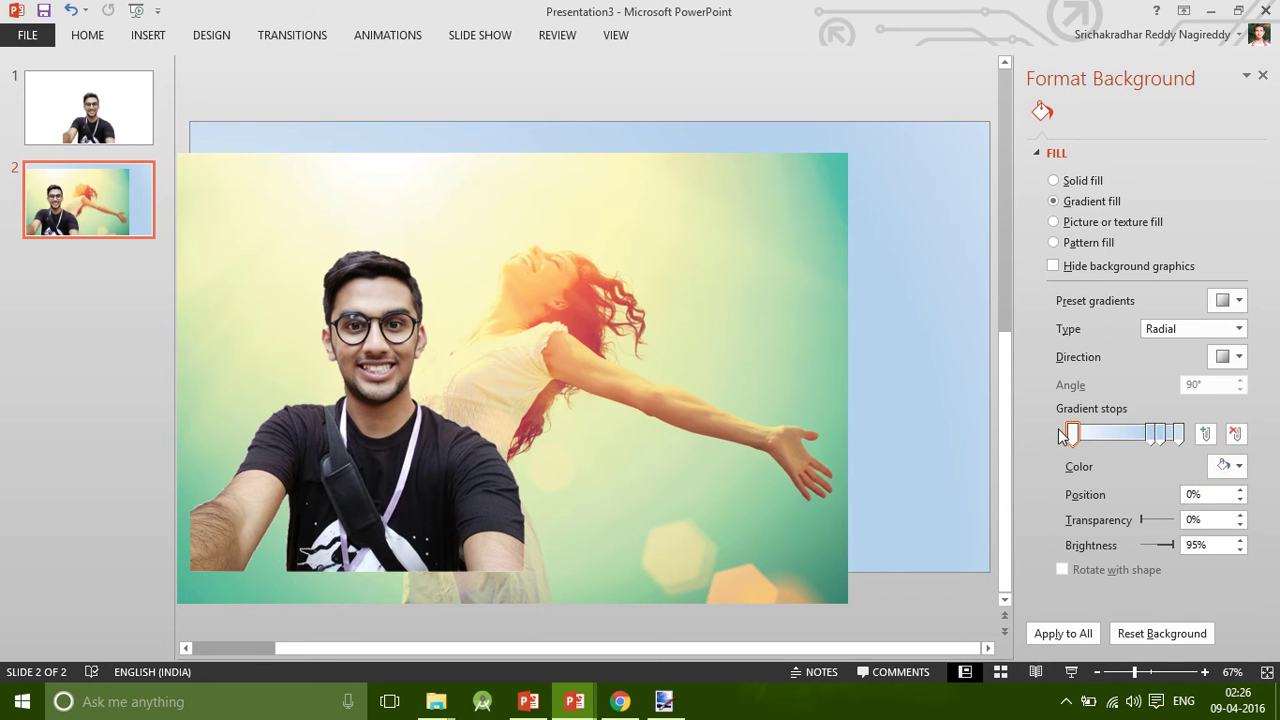
Move the woman photo aside and eyedrop a pale colour from it into the first gradient stop.
{"action": "left_click_drag", "start_coordinate": [708, 445], "coordinate": [750, 330]}
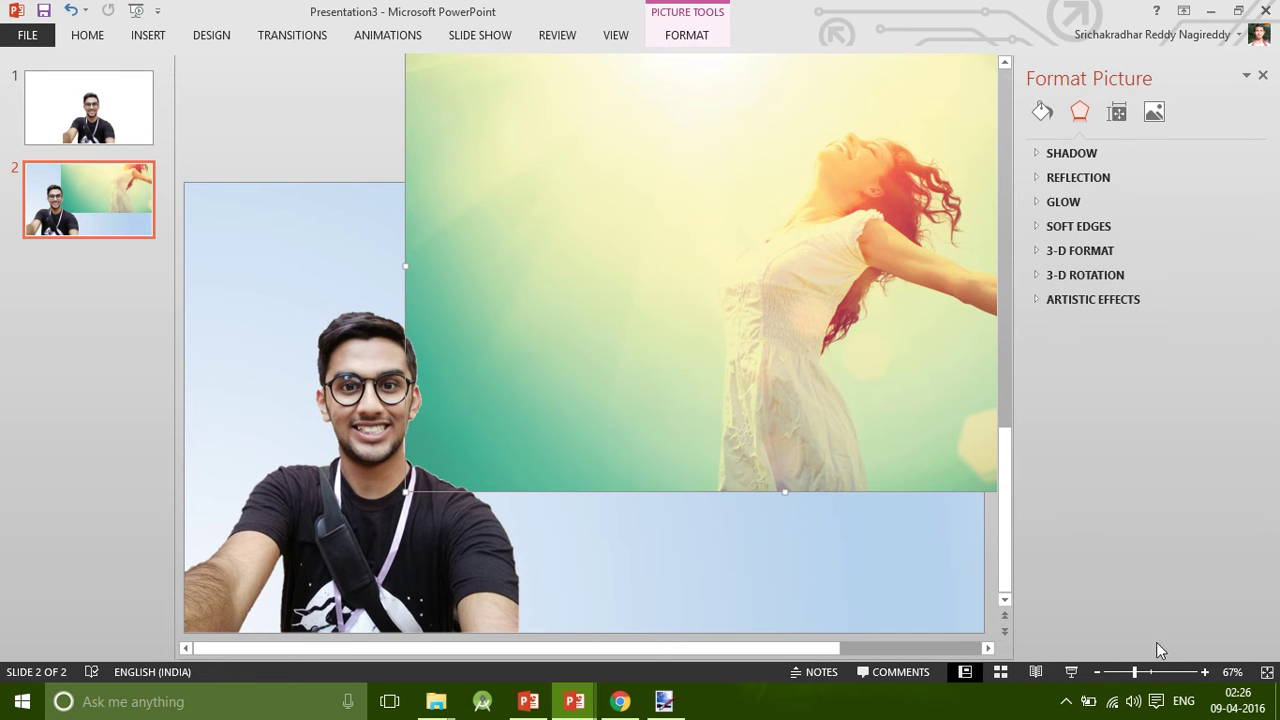
{"action": "left_click", "coordinate": [658, 580]}
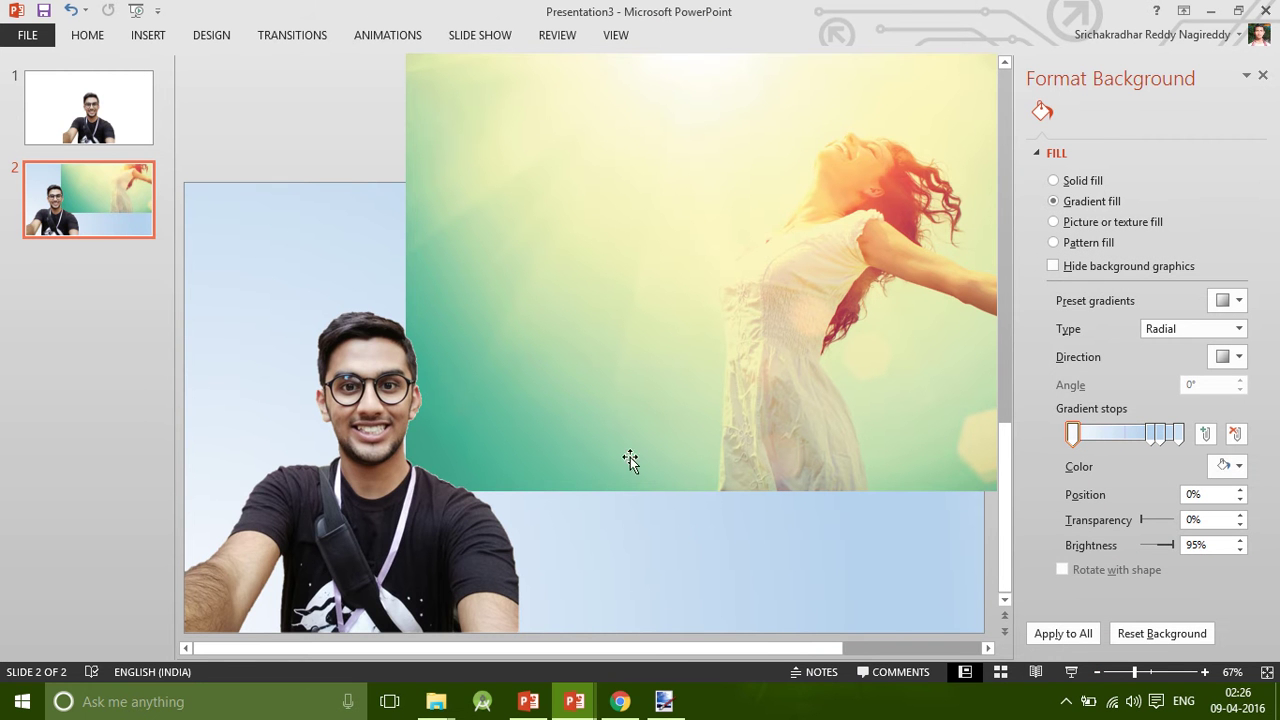
{"action": "left_click", "coordinate": [1238, 464]}
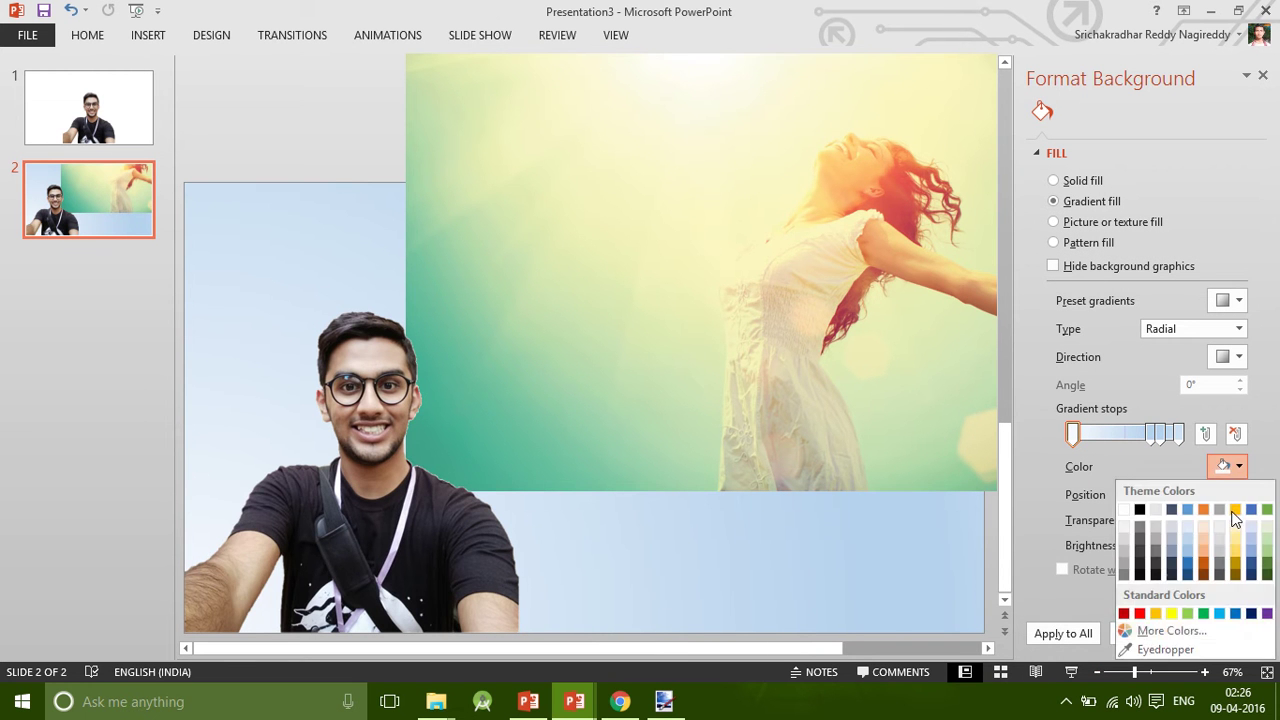
{"action": "left_click", "coordinate": [1165, 650]}
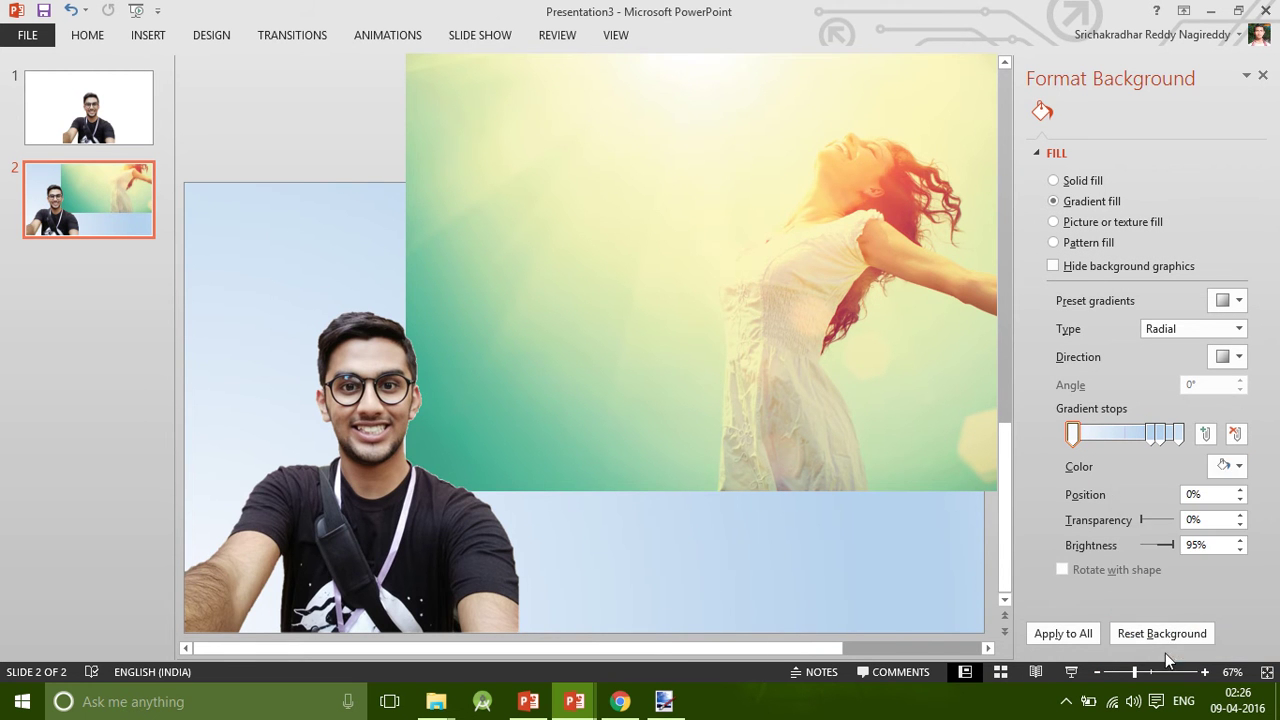
{"action": "left_click", "coordinate": [704, 59]}
Set the 74% stop to cream sampled from the photo and drag it further left.
{"action": "left_click", "coordinate": [1155, 433]}
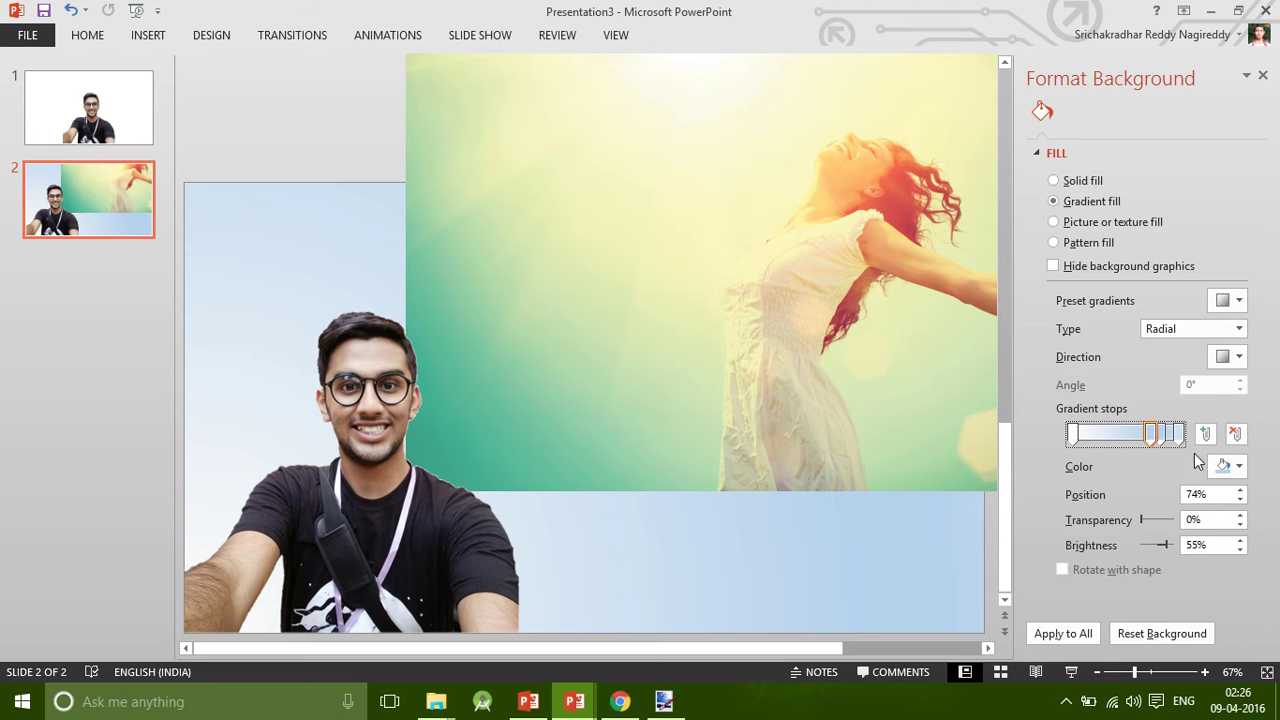
{"action": "left_click", "coordinate": [1241, 474]}
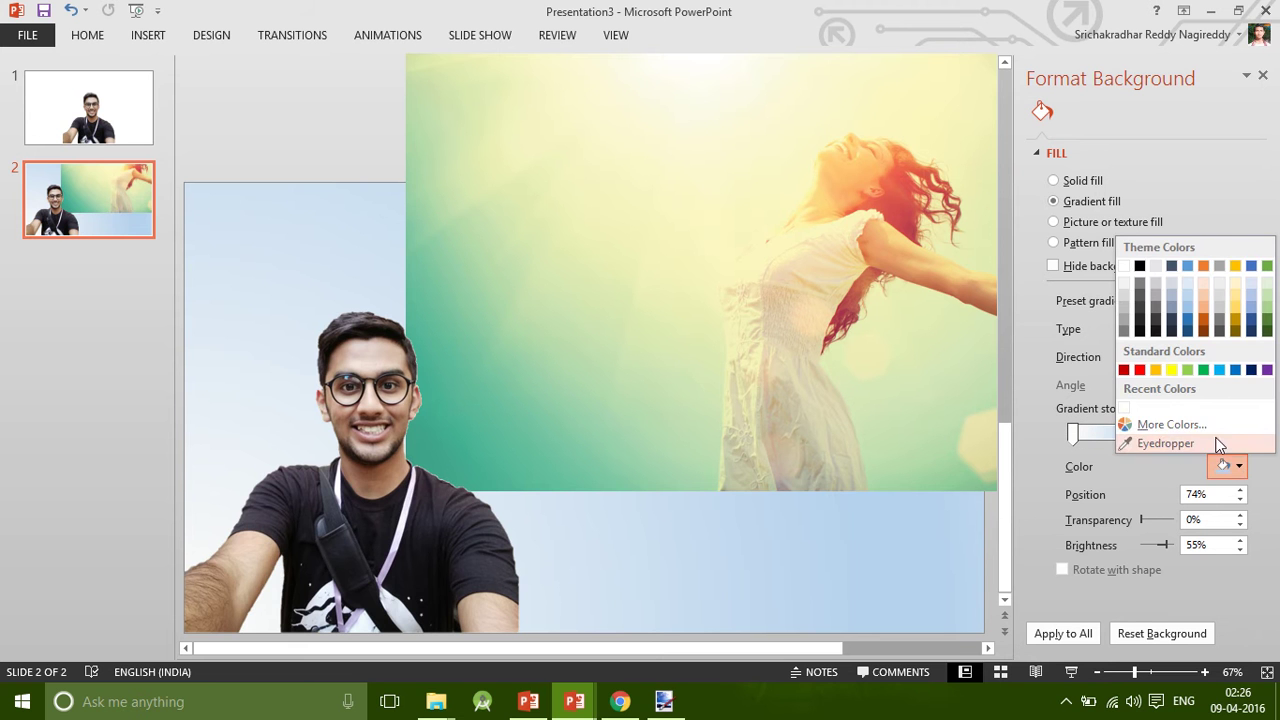
{"action": "left_click", "coordinate": [1152, 443]}
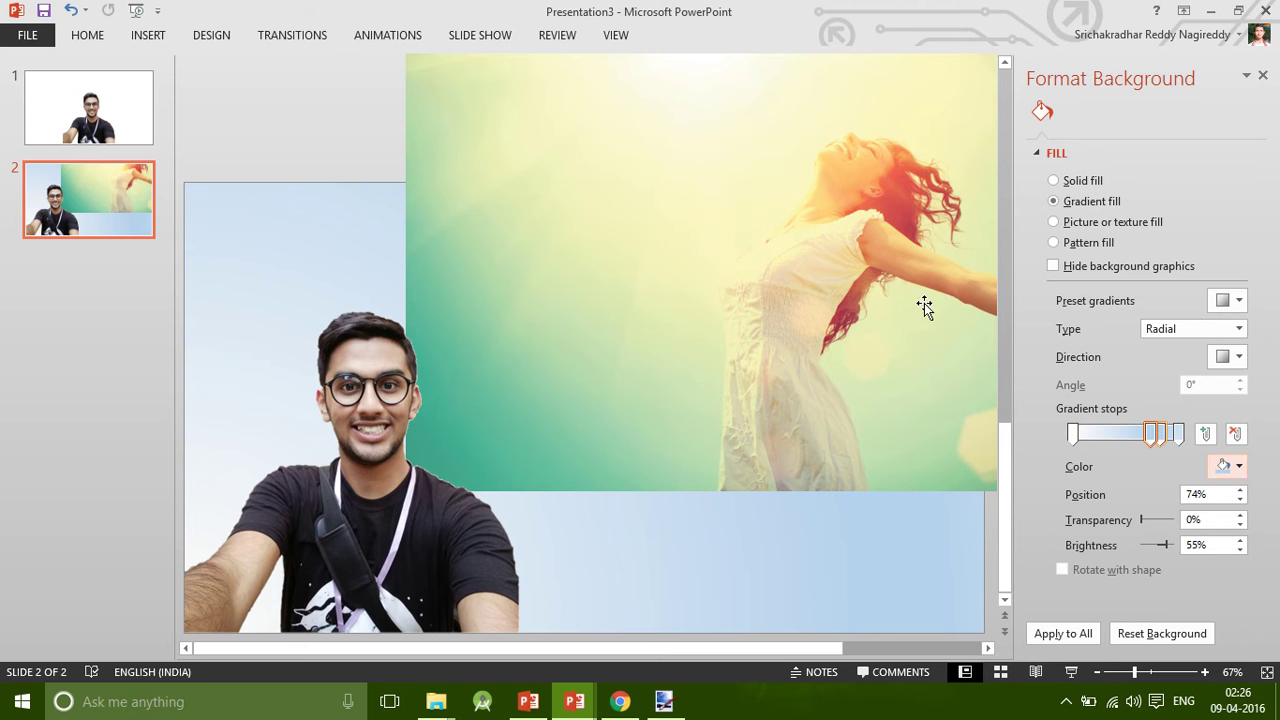
{"action": "left_click", "coordinate": [645, 133]}
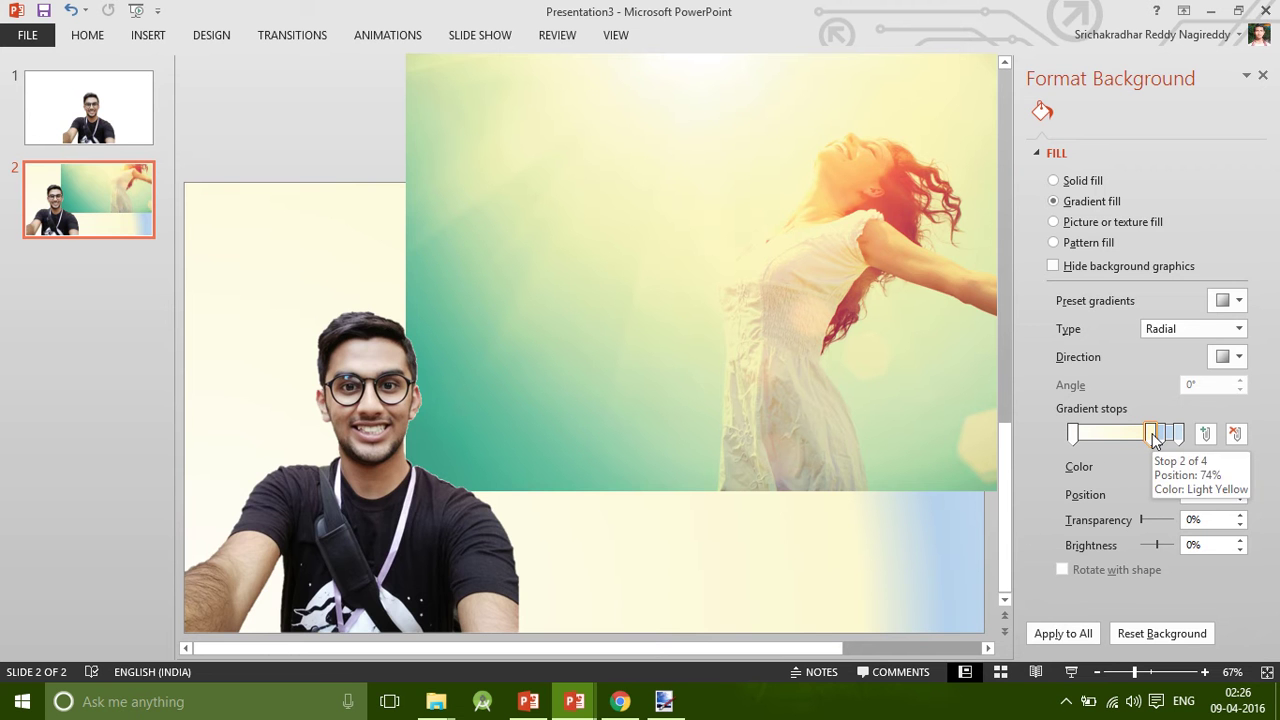
{"action": "left_click_drag", "start_coordinate": [1152, 433], "coordinate": [1092, 446]}
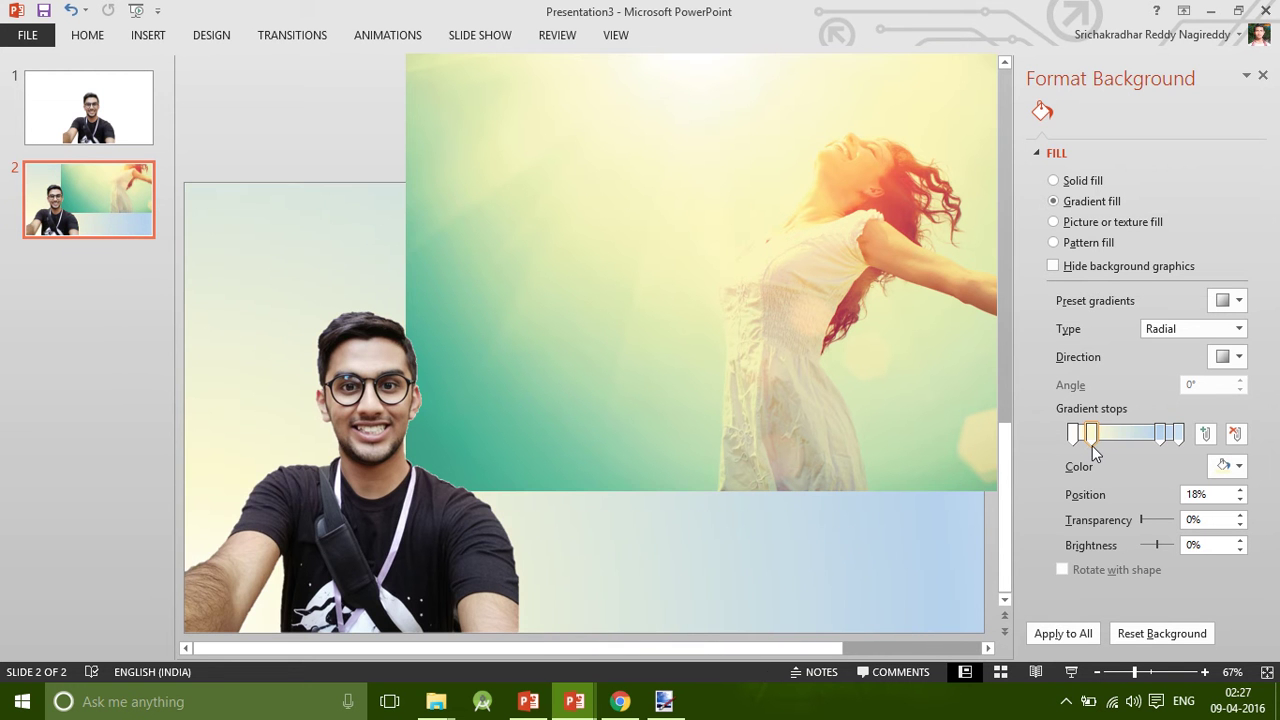
Set the 83% stop to yellow-green from the photo and nudge it to 79%.
{"action": "left_click", "coordinate": [1160, 436]}
{"action": "left_click", "coordinate": [1238, 466]}
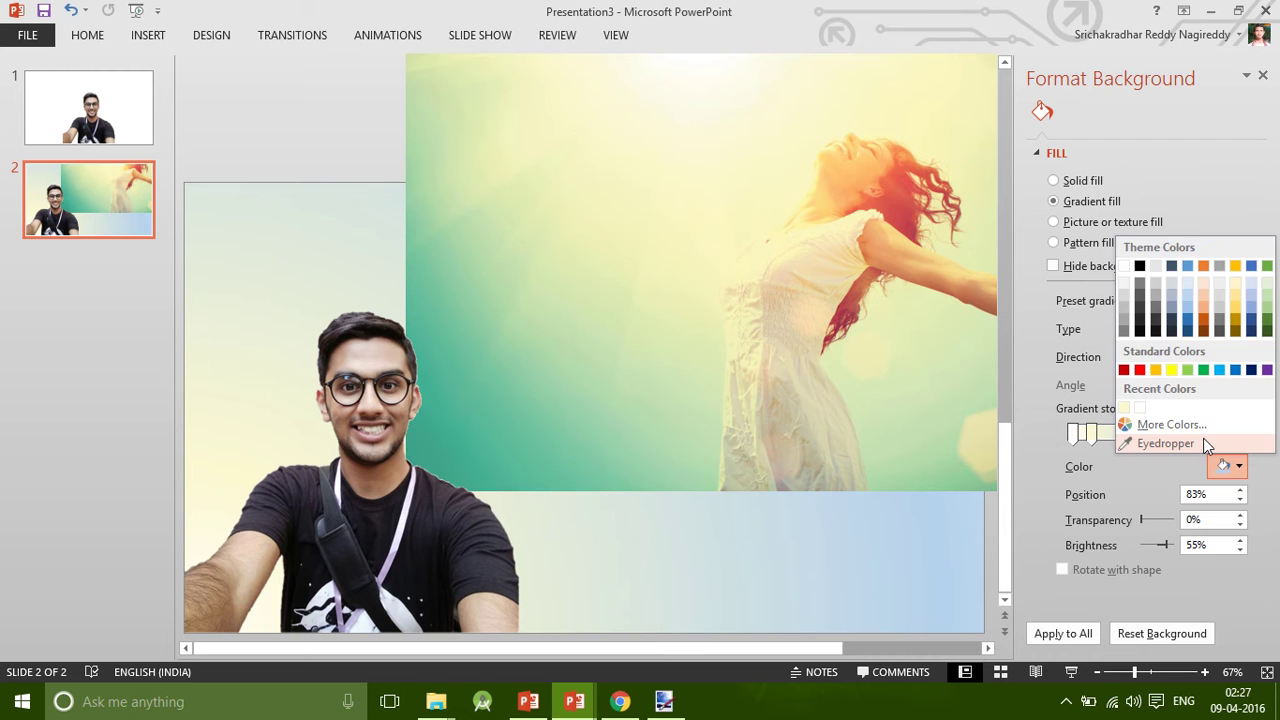
{"action": "left_click", "coordinate": [1168, 444]}
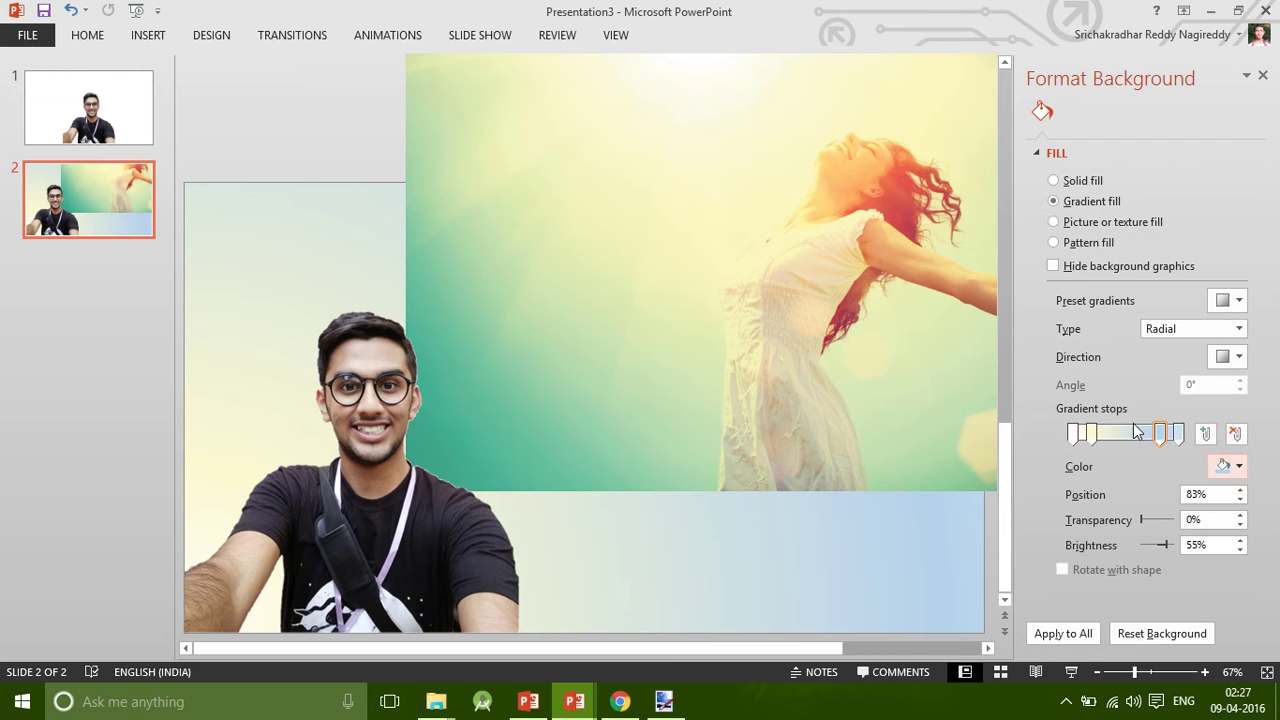
{"action": "left_click", "coordinate": [583, 296]}
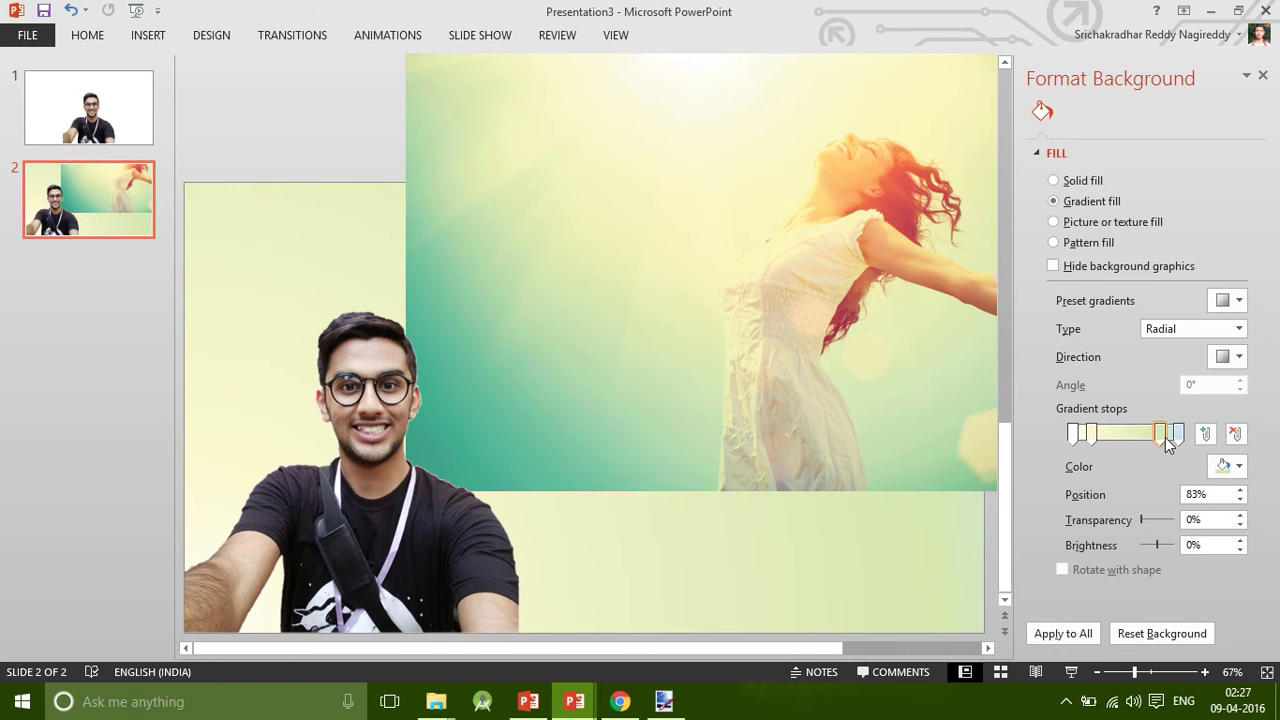
{"action": "left_click_drag", "start_coordinate": [1165, 437], "coordinate": [1147, 436]}
Set the 100% stop to teal from the photo, then delete the woman photo.
{"action": "left_click", "coordinate": [1179, 434]}
{"action": "left_click", "coordinate": [1228, 467]}
{"action": "left_click", "coordinate": [1144, 442]}
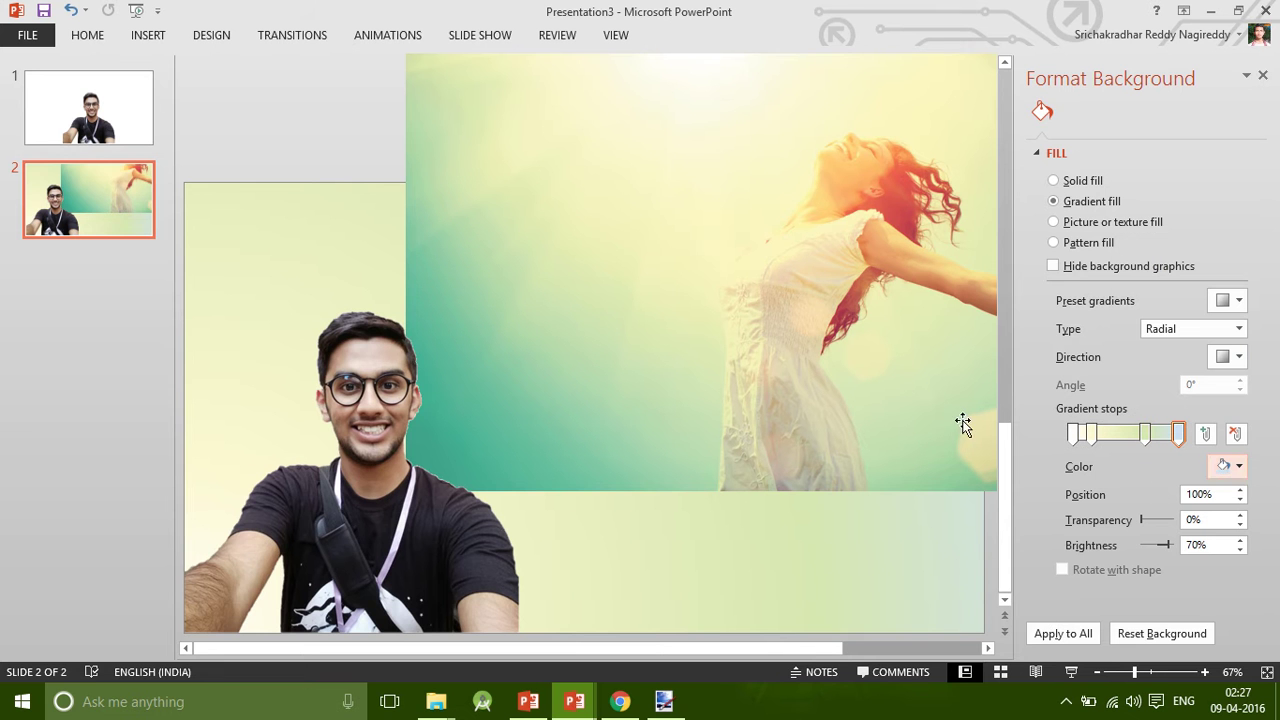
{"action": "left_click", "coordinate": [470, 449]}
{"action": "left_click", "coordinate": [894, 289]}
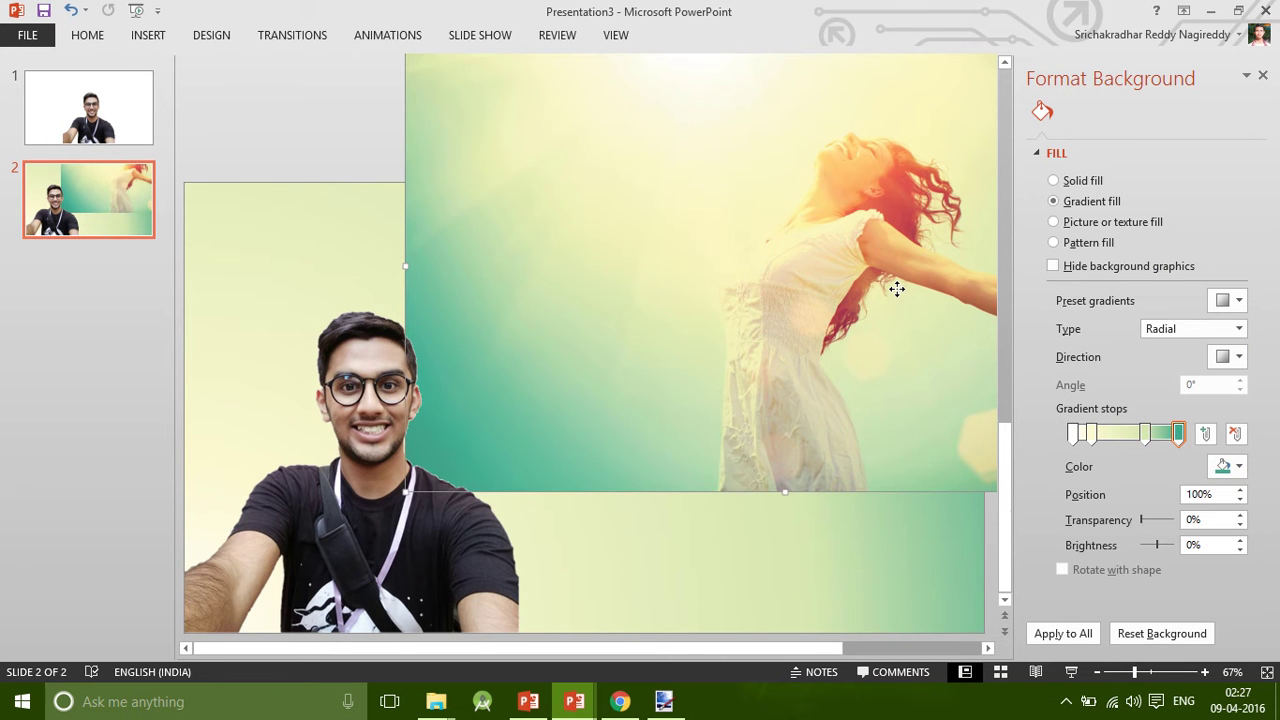
{"action": "key", "text": "Delete"}
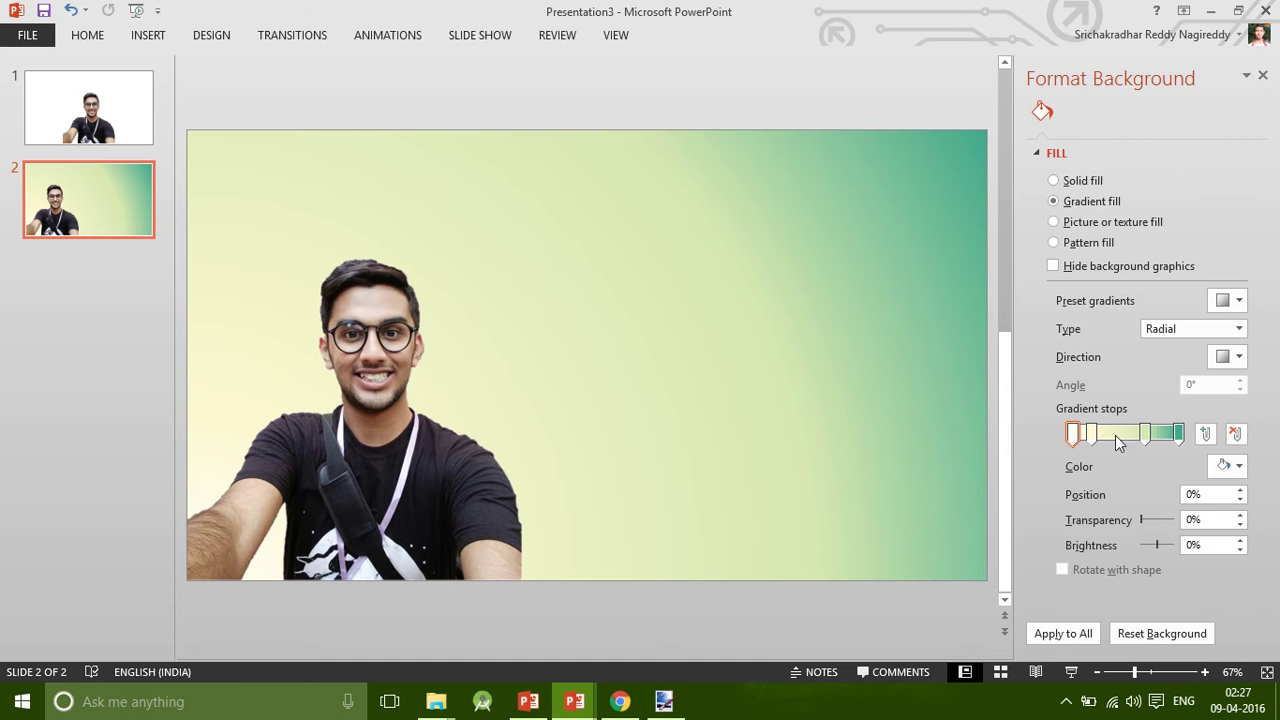
Drag the teal stop further left, then review the finished AOL_Happy_Poster and minimize the reference decks.
{"action": "mouse_move", "coordinate": [1146, 436]}
{"action": "left_mouse_down"}
{"action": "mouse_move", "coordinate": [1114, 440]}
{"action": "mouse_move", "coordinate": [1130, 448]}
{"action": "left_mouse_up"}
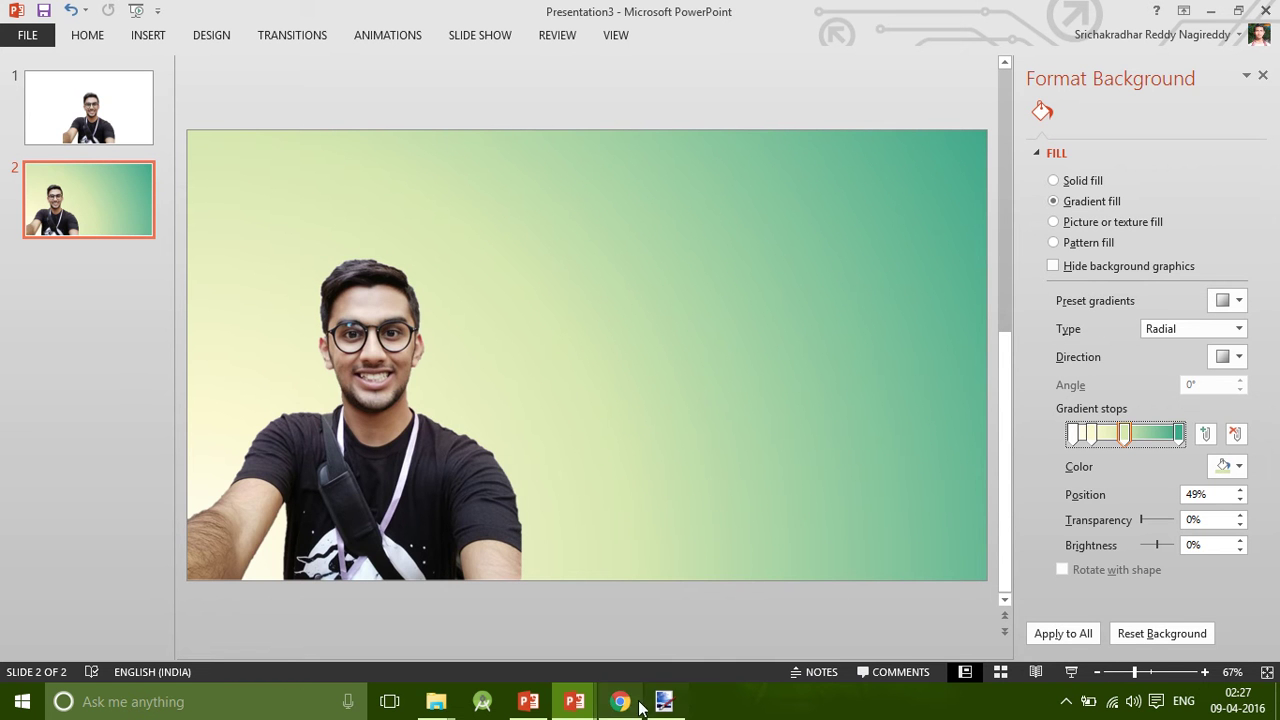
{"action": "left_click", "coordinate": [528, 701]}
{"action": "mouse_move", "coordinate": [586, 705]}
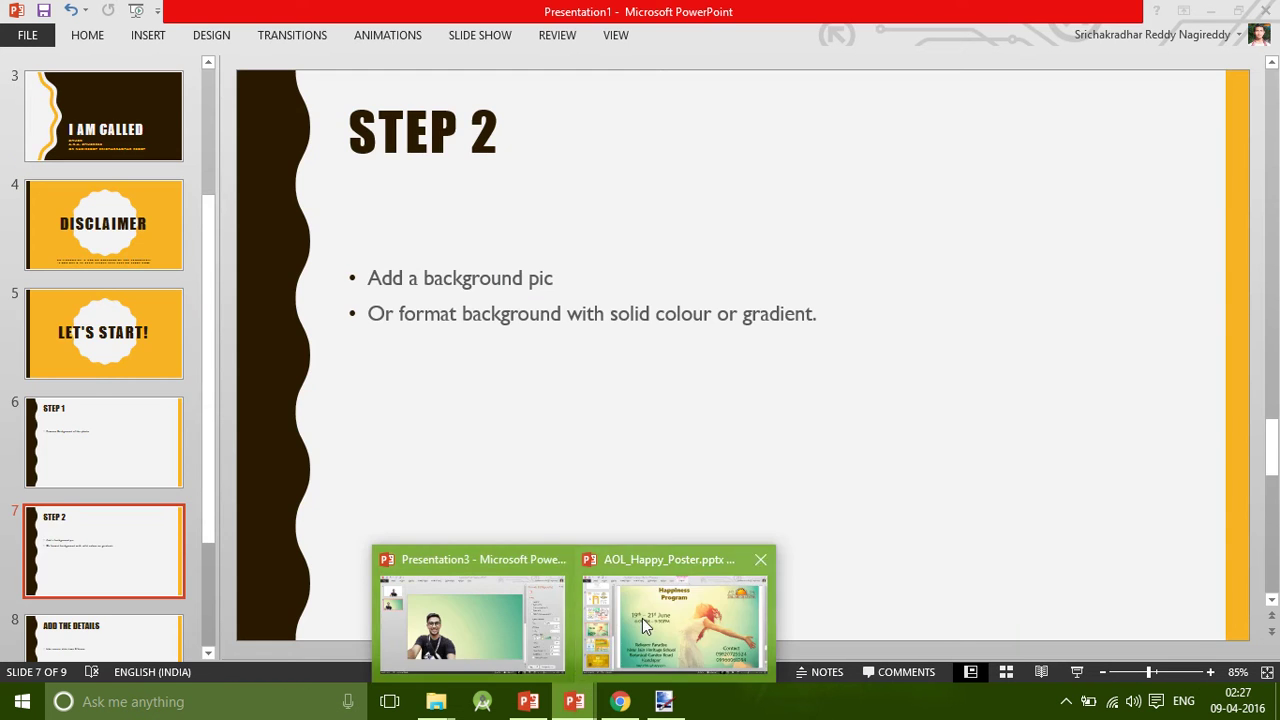
{"action": "left_click", "coordinate": [642, 618]}
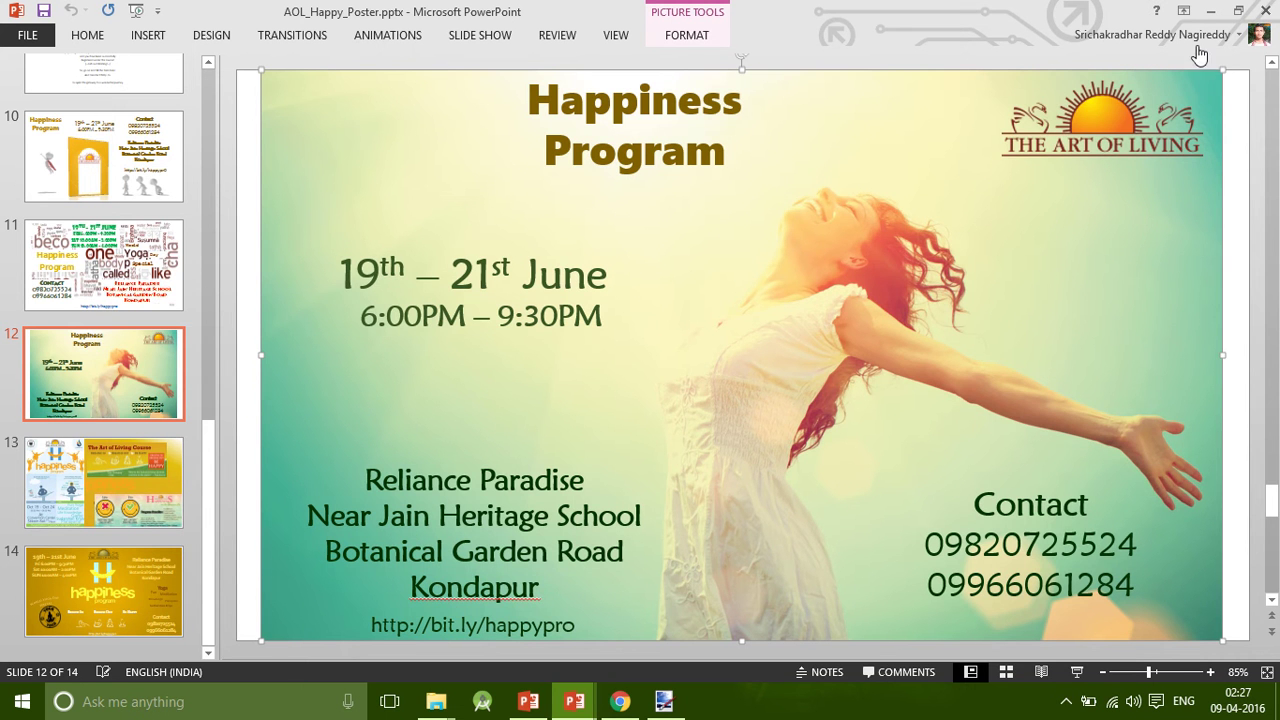
{"action": "left_click", "coordinate": [1211, 11]}
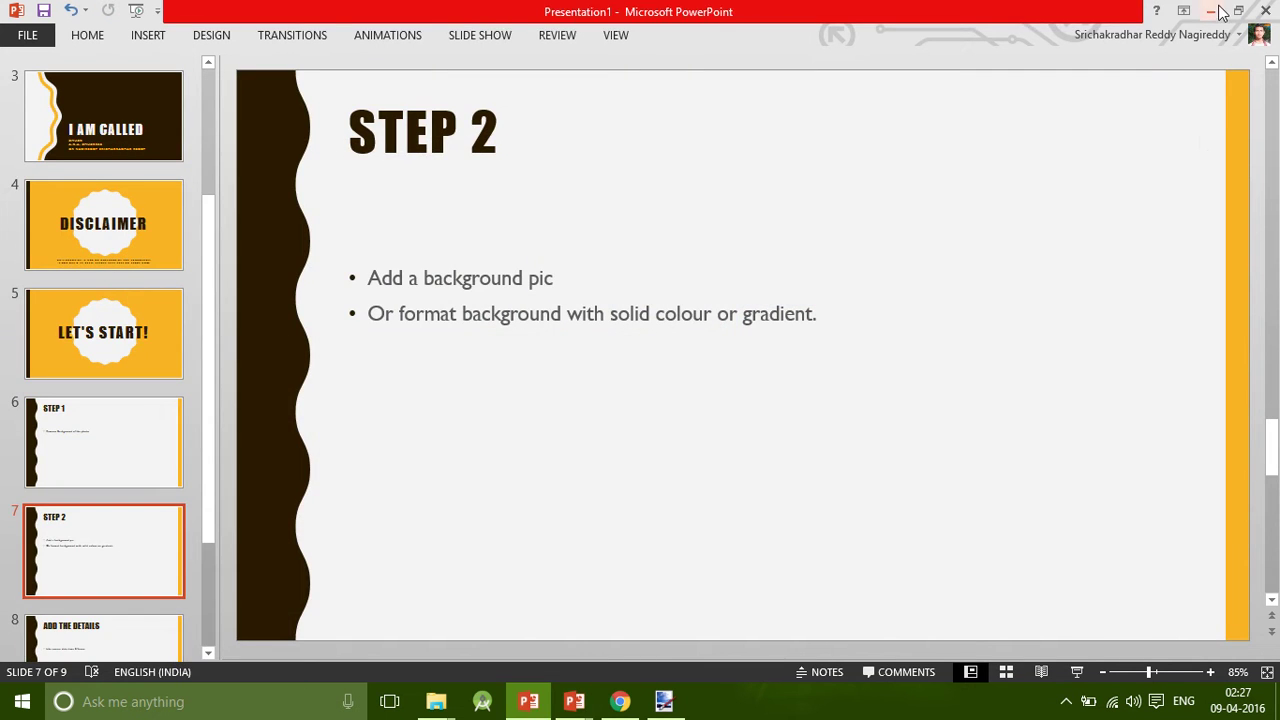
{"action": "left_click", "coordinate": [1211, 11]}
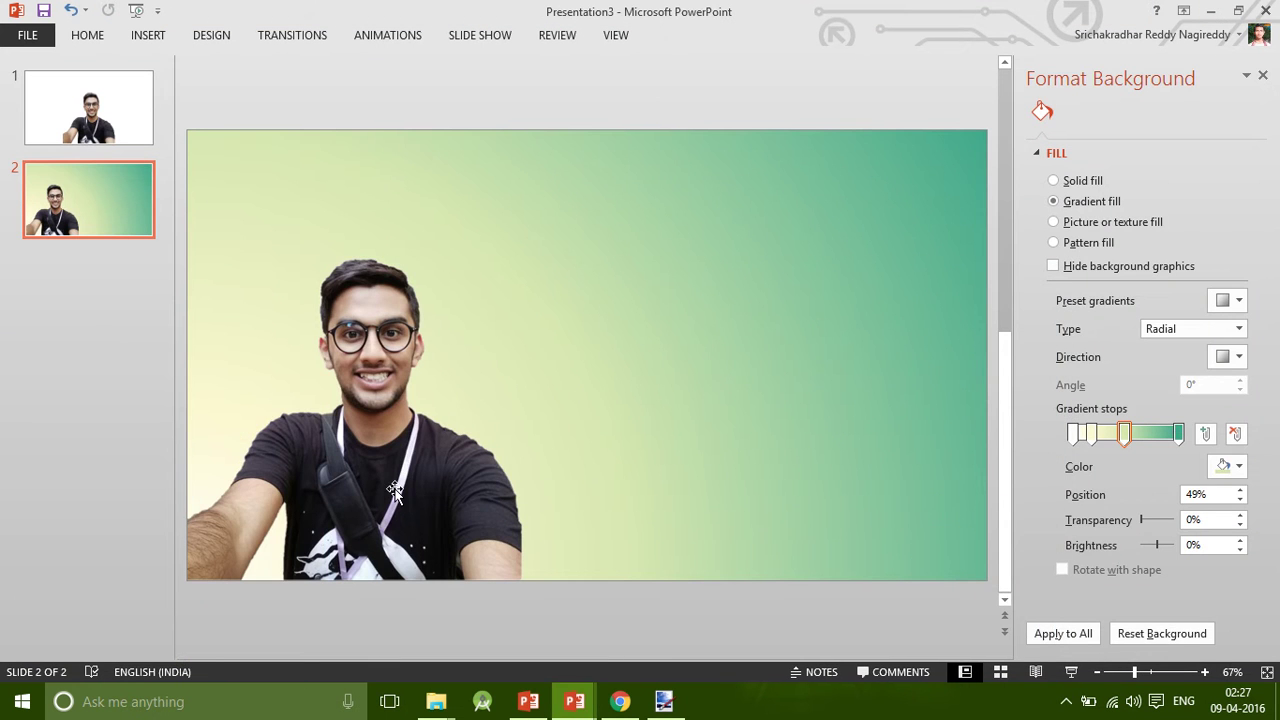
{"action": "left_click", "coordinate": [425, 477]}
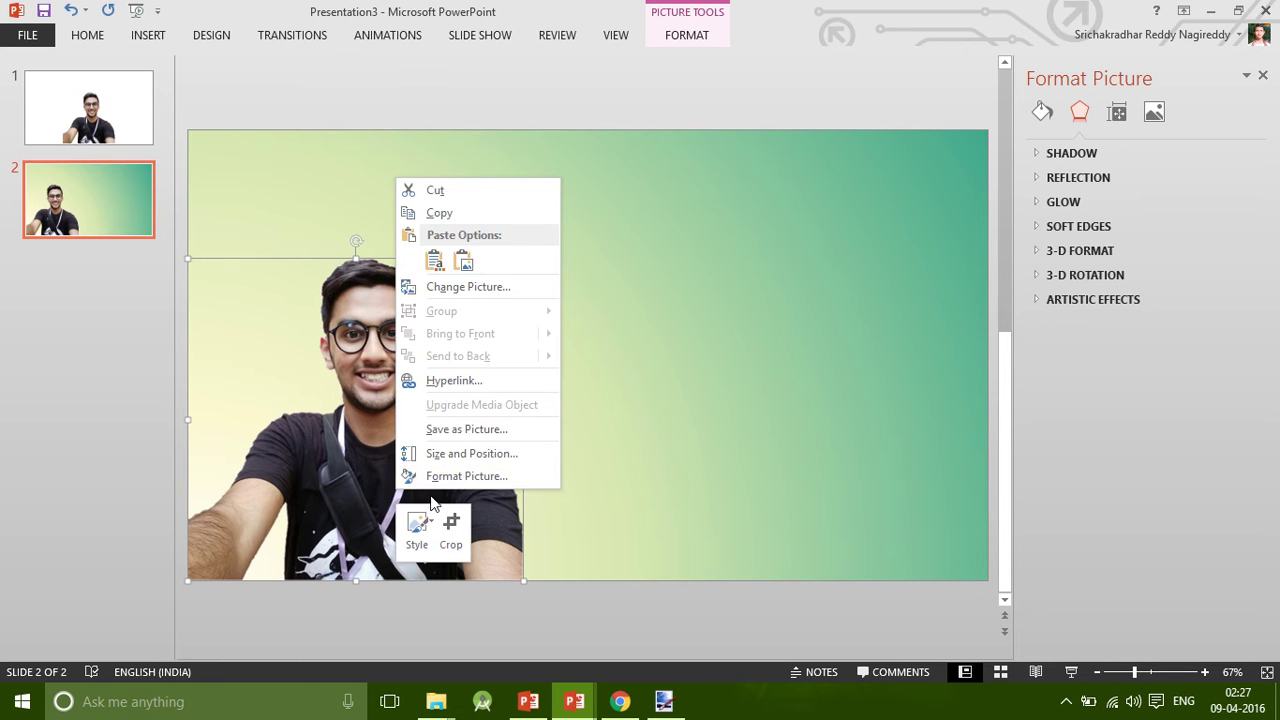
Crop the left part off the selfie and move it flush against the slide's left edge.
{"action": "left_click", "coordinate": [363, 463]}
{"action": "right_click", "coordinate": [363, 463]}
{"action": "left_click", "coordinate": [421, 492]}
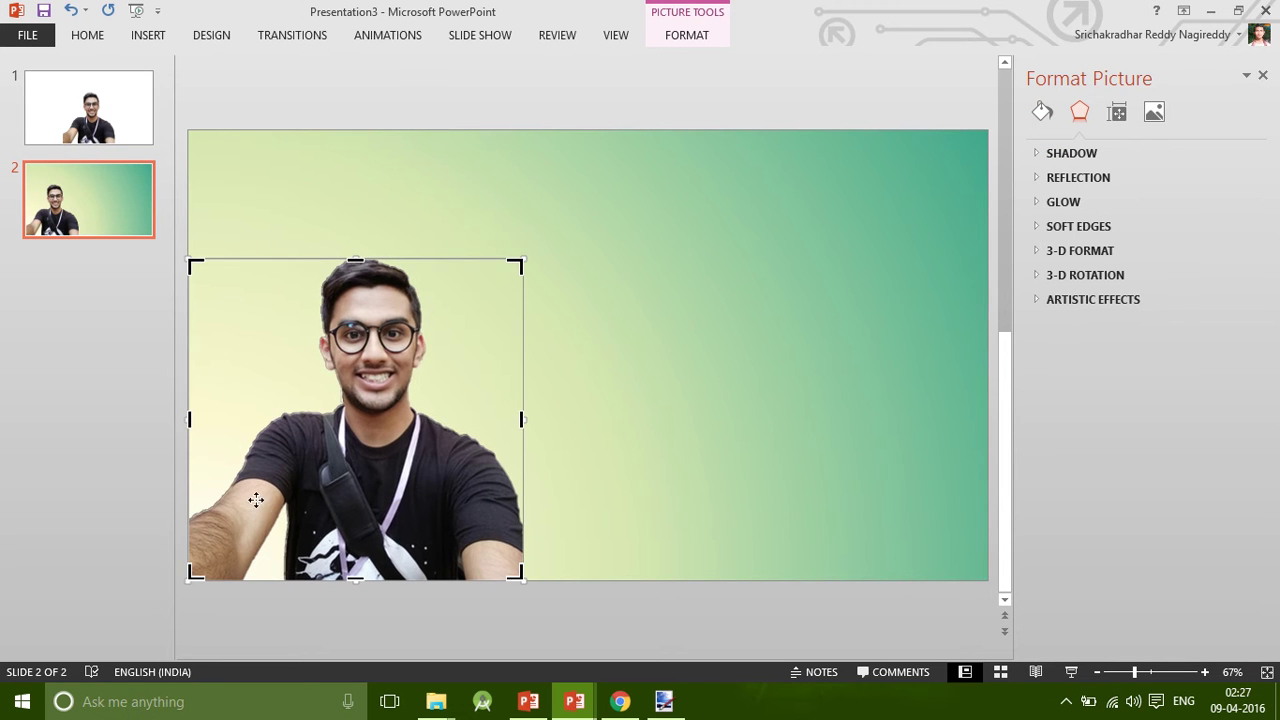
{"action": "left_click_drag", "start_coordinate": [190, 419], "coordinate": [238, 426]}
{"action": "left_click", "coordinate": [689, 474]}
{"action": "left_click", "coordinate": [455, 478]}
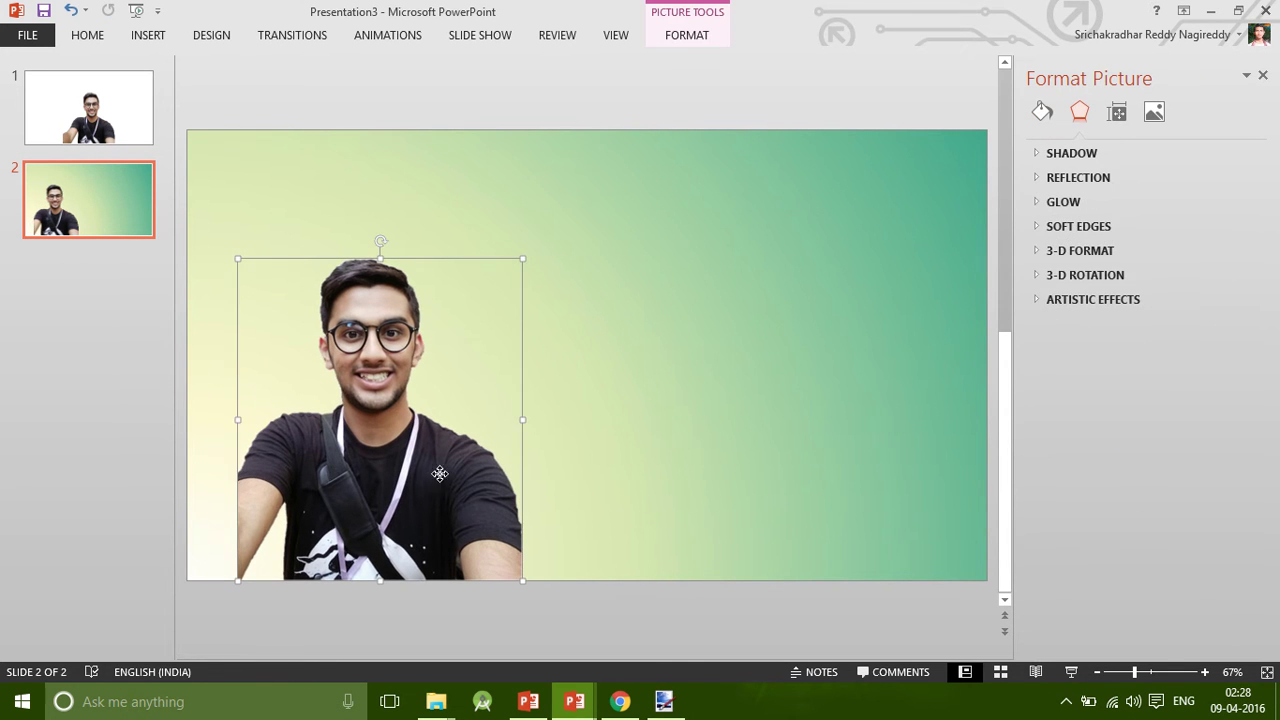
{"action": "left_click_drag", "start_coordinate": [455, 478], "coordinate": [415, 488]}
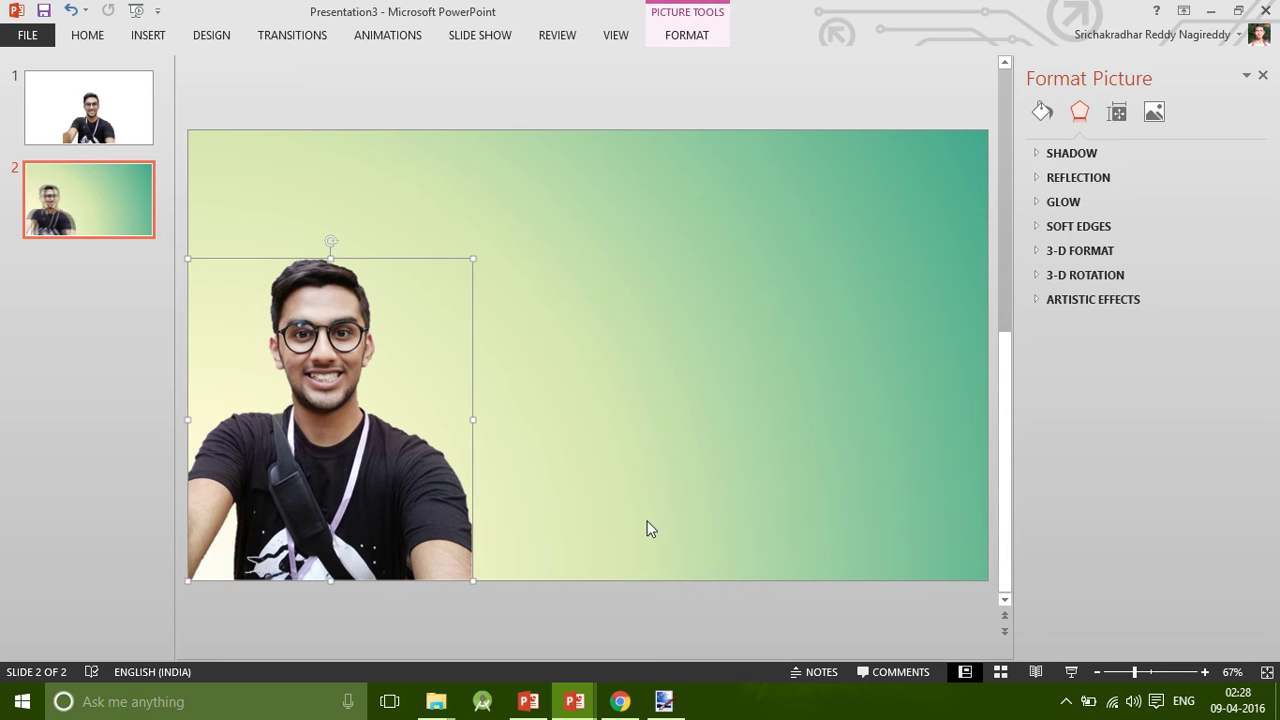
{"action": "left_click", "coordinate": [683, 528]}
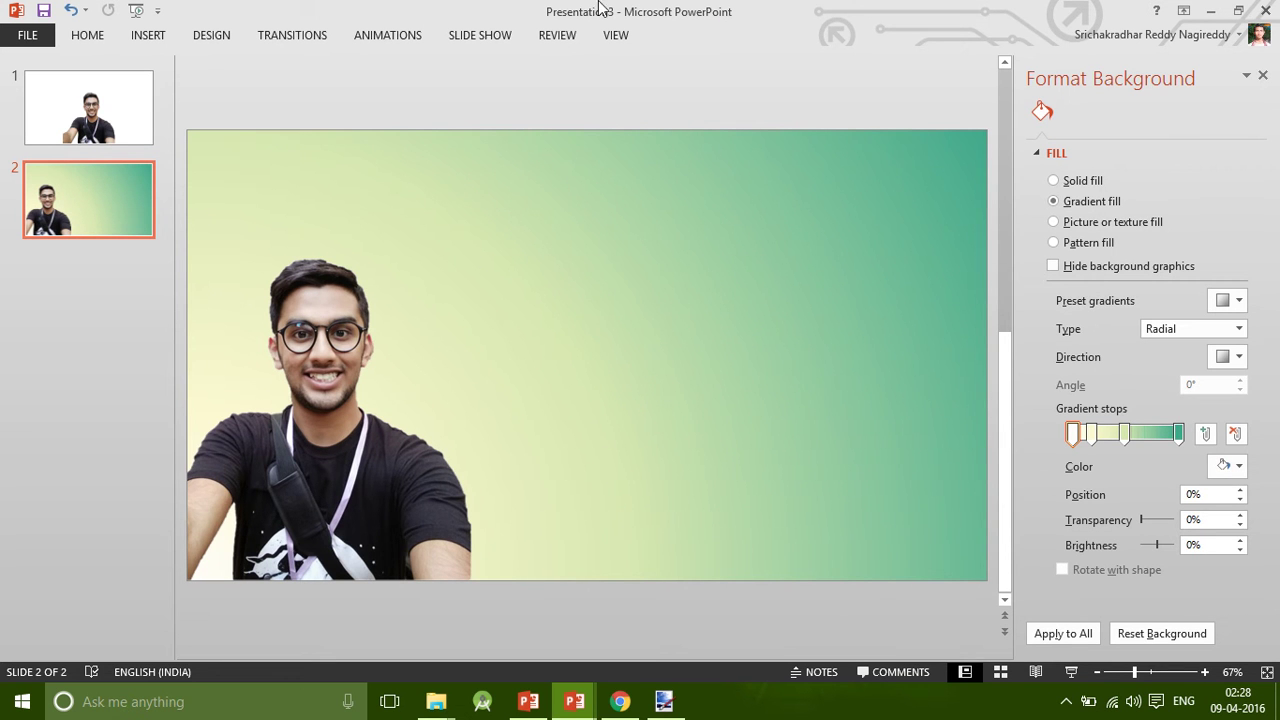
View the tutorial's ADD THE DETAILS slide on course date, time and venue, then exit the show.
{"action": "mouse_move", "coordinate": [628, 16]}
{"action": "left_click", "coordinate": [508, 40]}
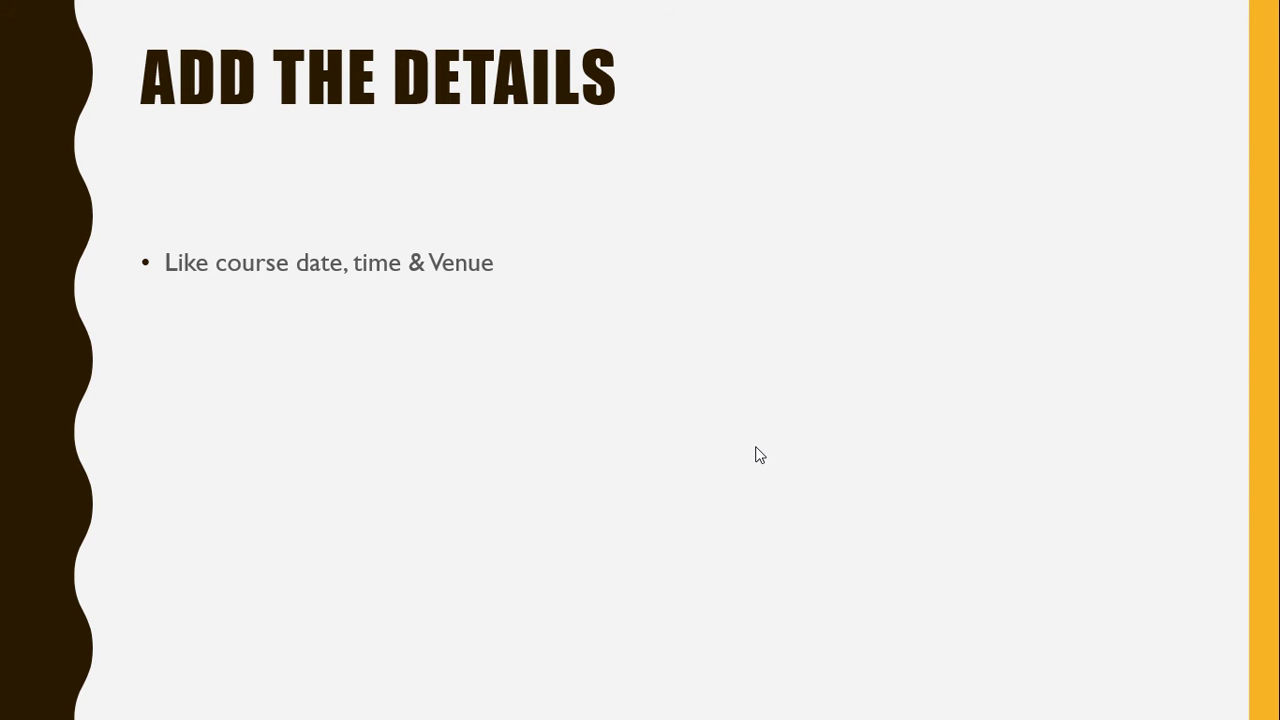
{"action": "key", "text": "Escape"}
Sign in to Google Drive with the event account's email and password, re-entering the password once.
{"action": "mouse_move", "coordinate": [620, 701]}
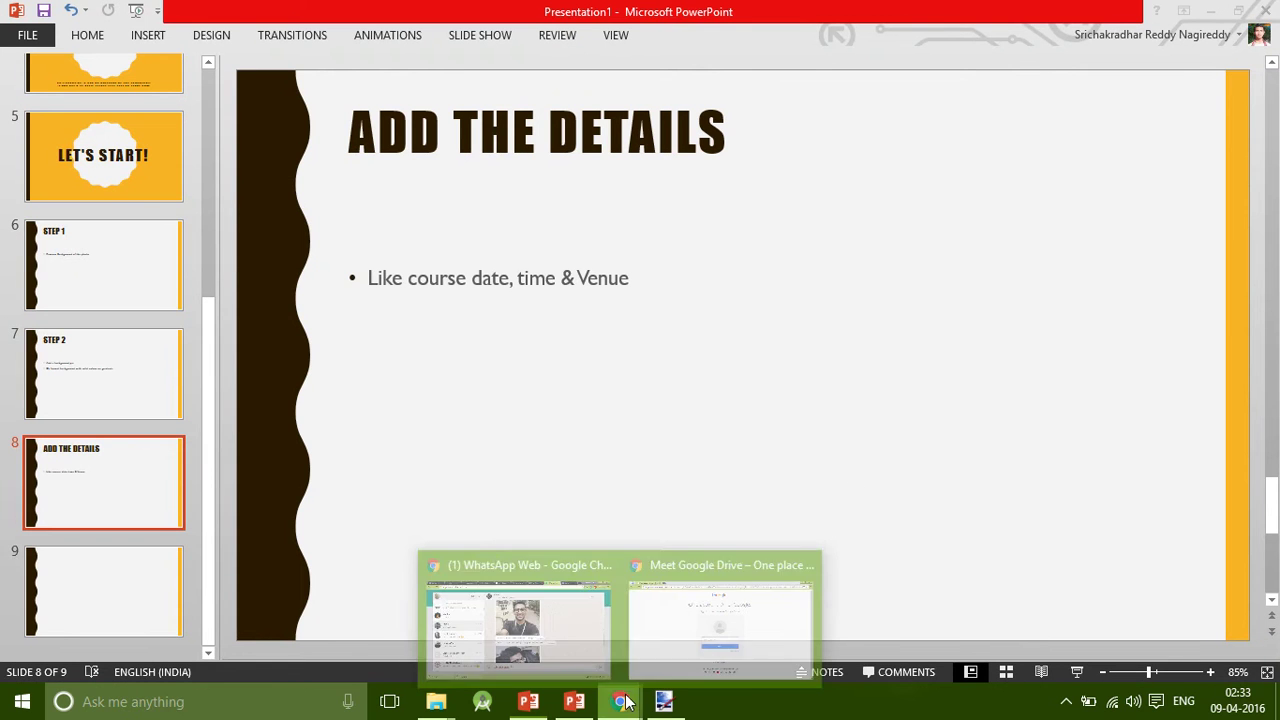
{"action": "left_click", "coordinate": [697, 545]}
{"action": "left_click", "coordinate": [667, 409]}
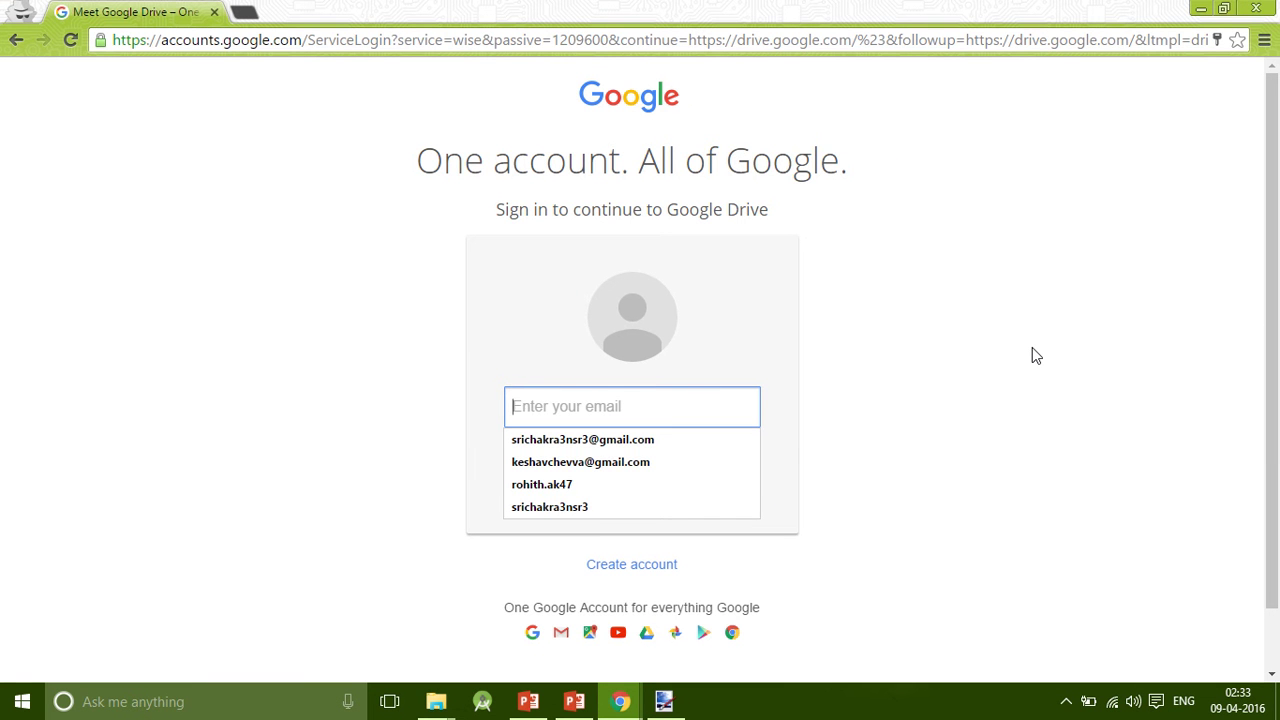
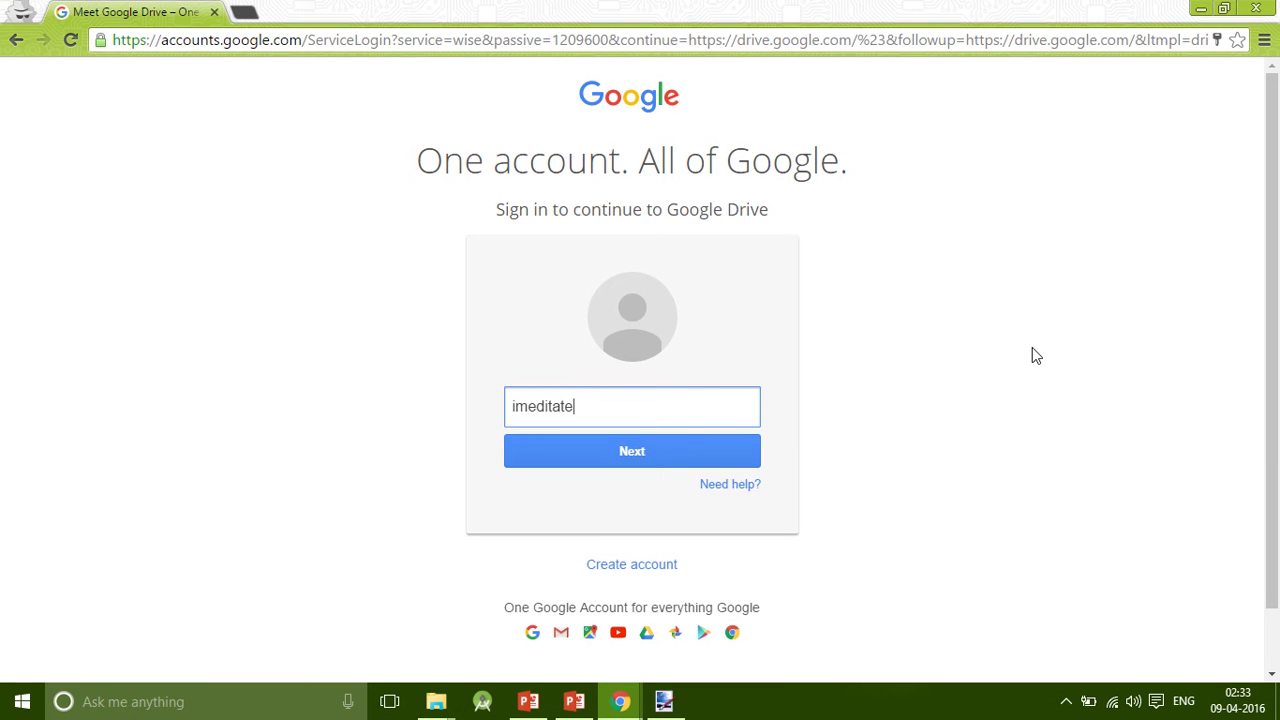
{"action": "key", "text": "Return"}
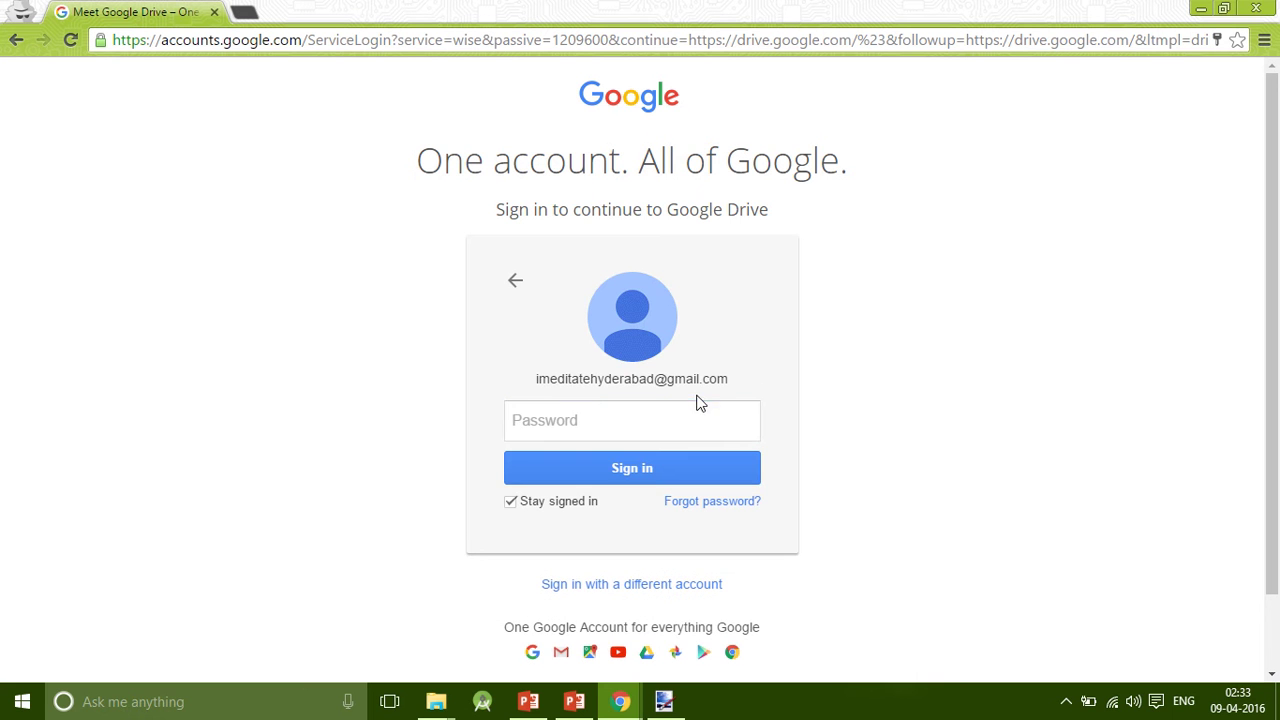
{"action": "left_click", "coordinate": [672, 419]}
{"action": "type", "text": "•"}
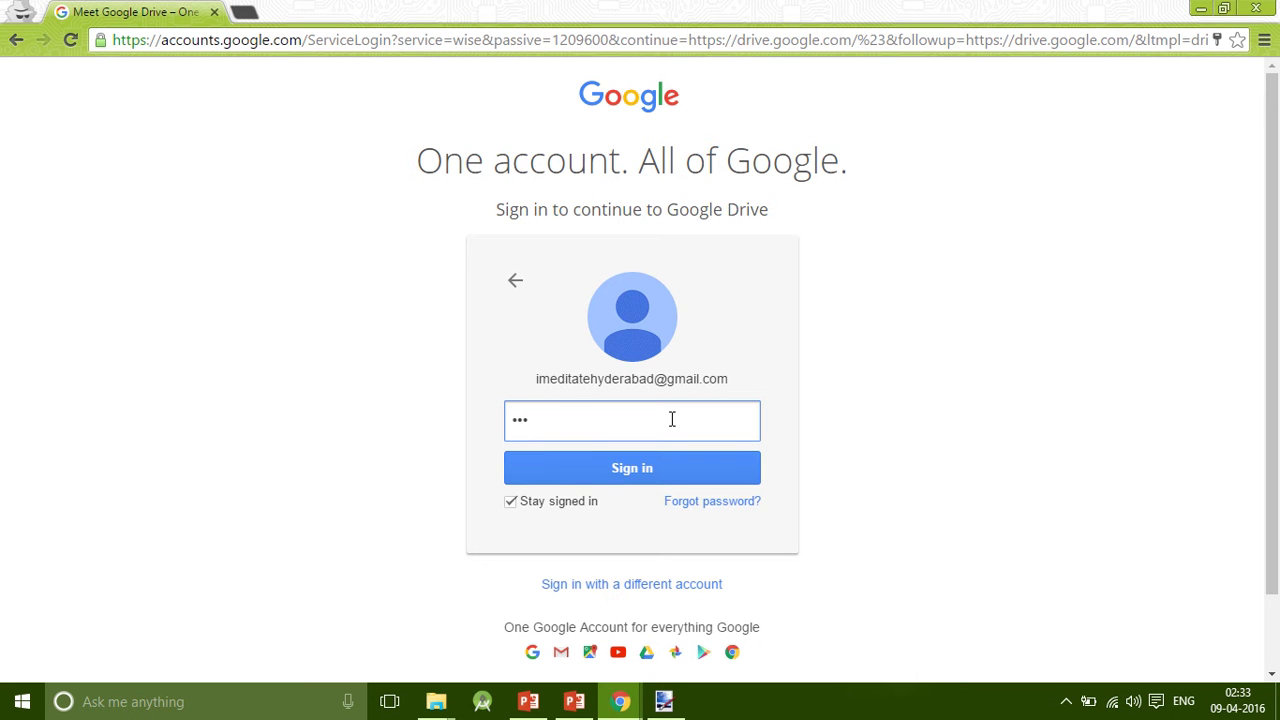
{"action": "type", "text": "•••••"}
{"action": "key", "text": "Return"}
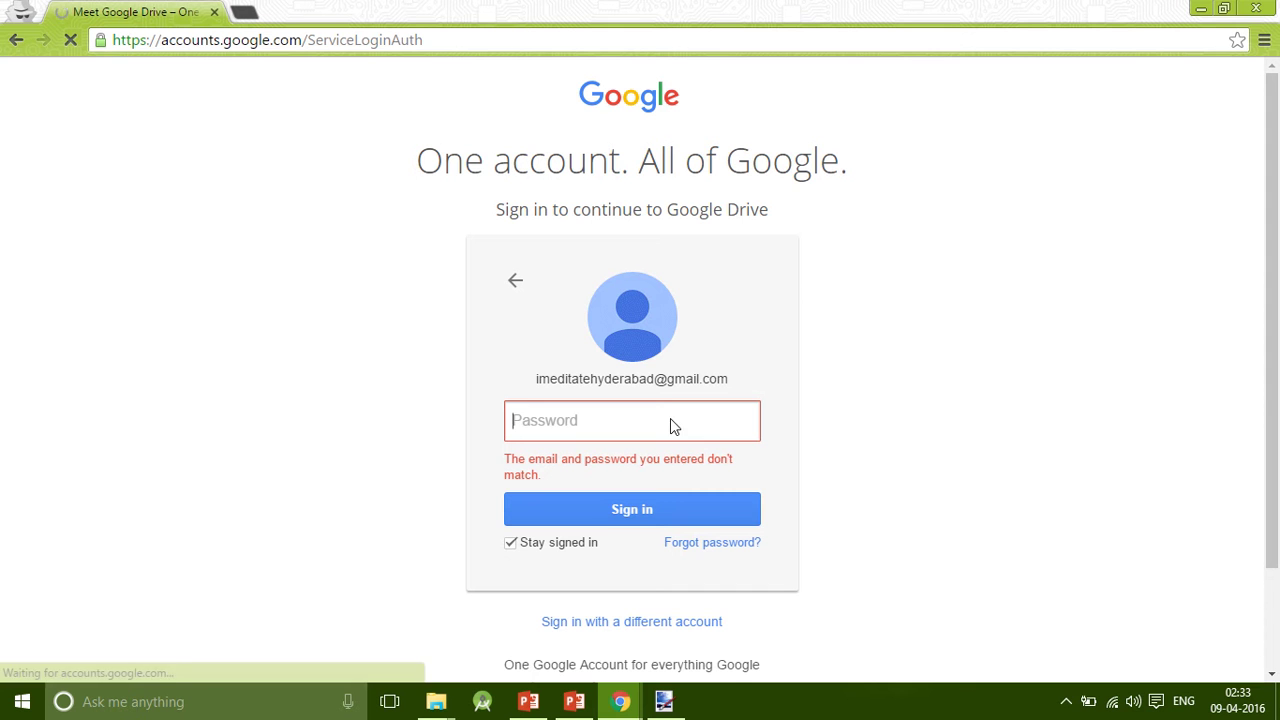
{"action": "type", "text": "••"}
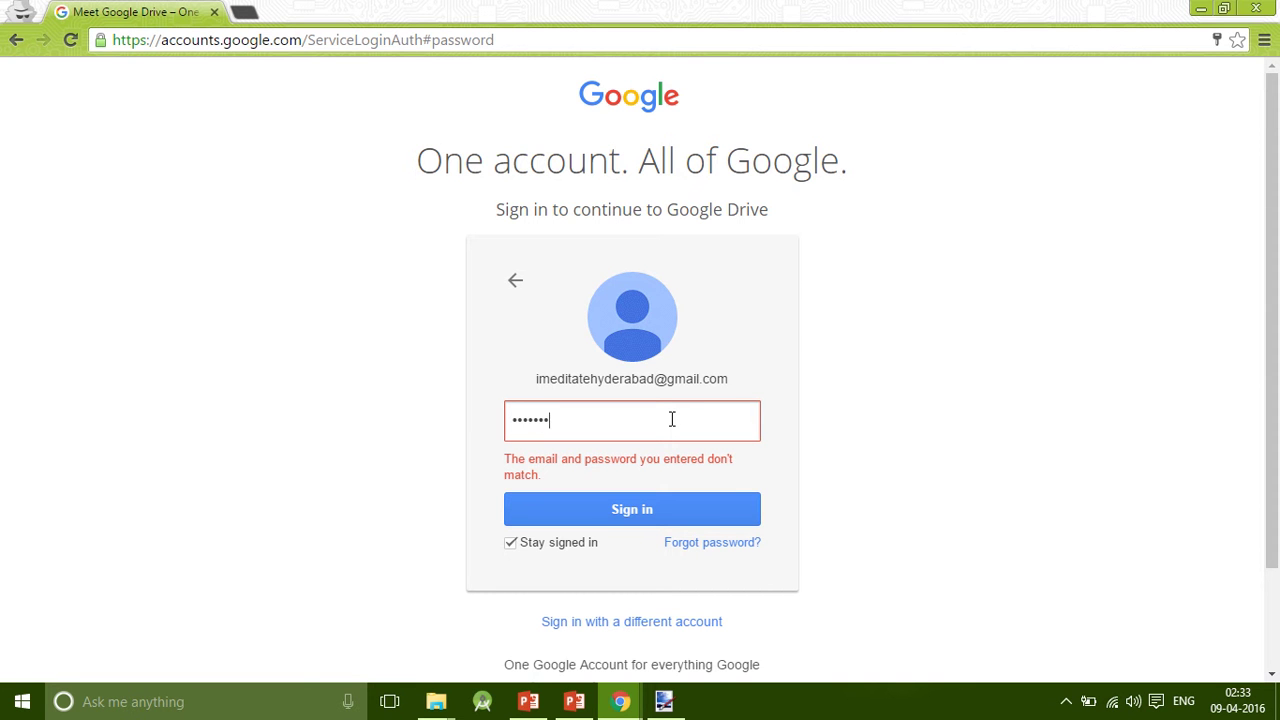
{"action": "type", "text": "••••••"}
{"action": "key", "text": "Return"}
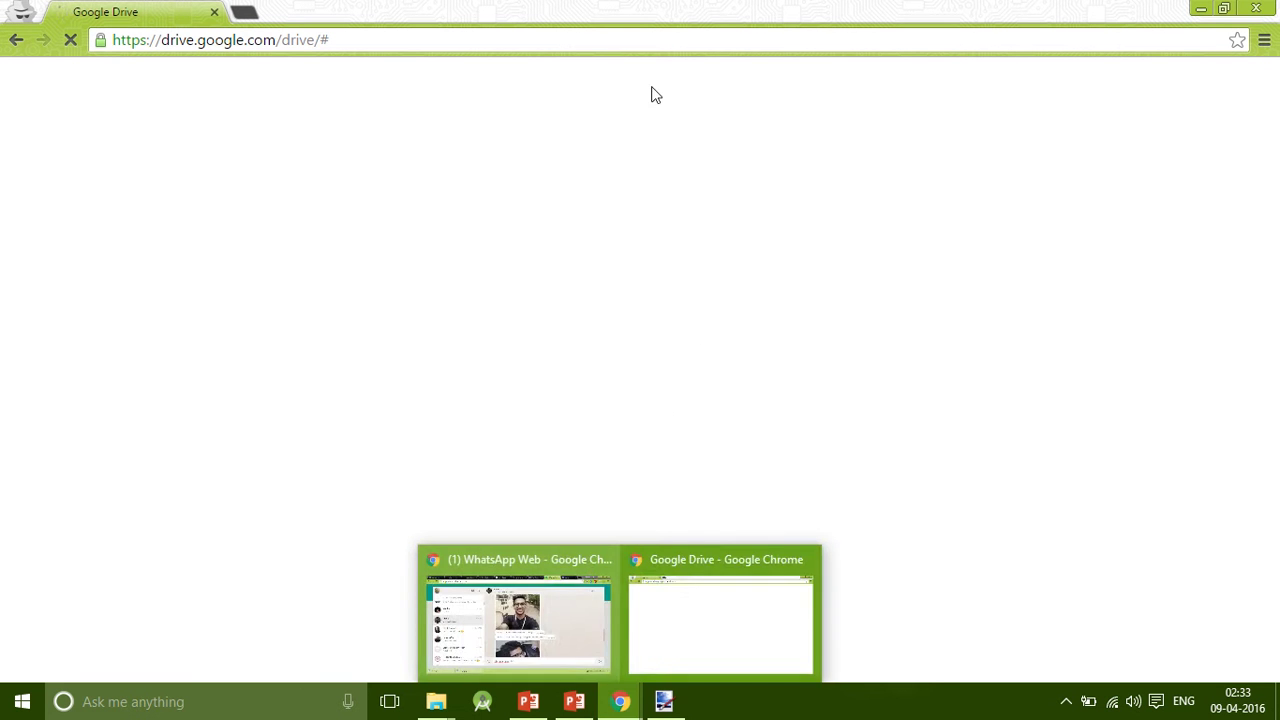
Select the flyer's dates, venue, title, PROGRAM, logo, contact and speaker boxes, then return to Presentation3.
{"action": "mouse_move", "coordinate": [545, 15]}
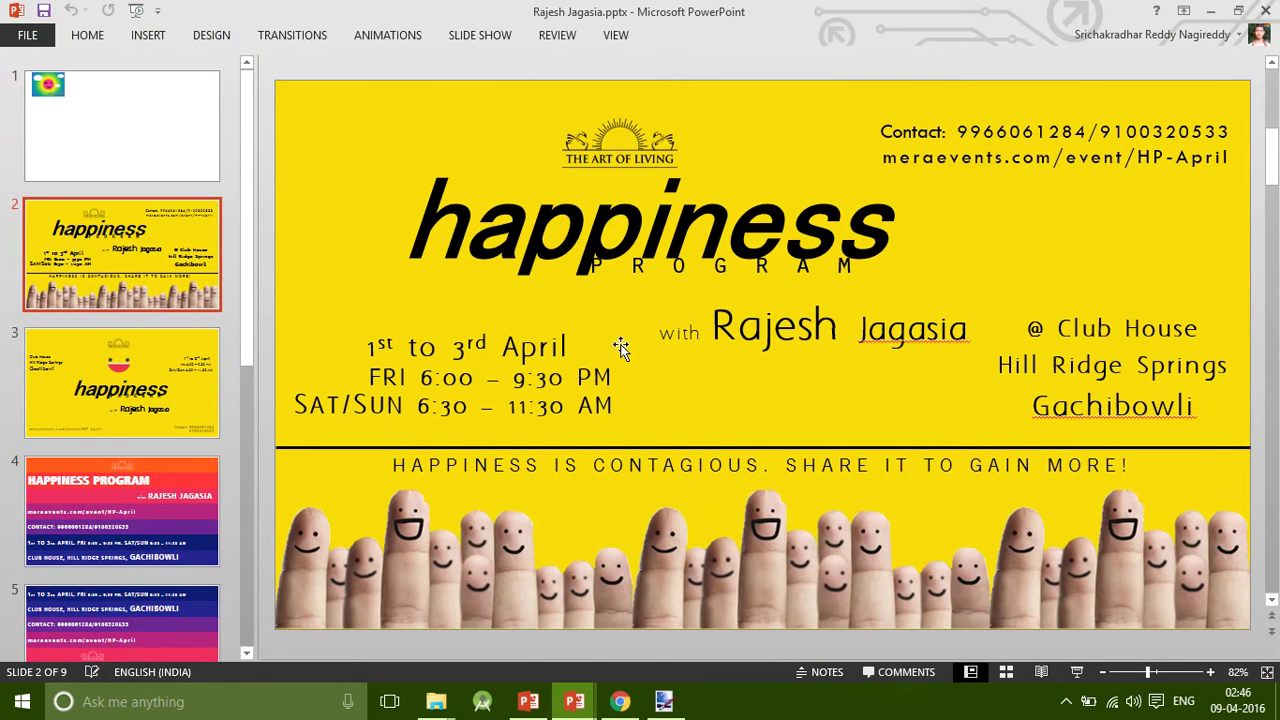
{"action": "left_click", "coordinate": [556, 350]}
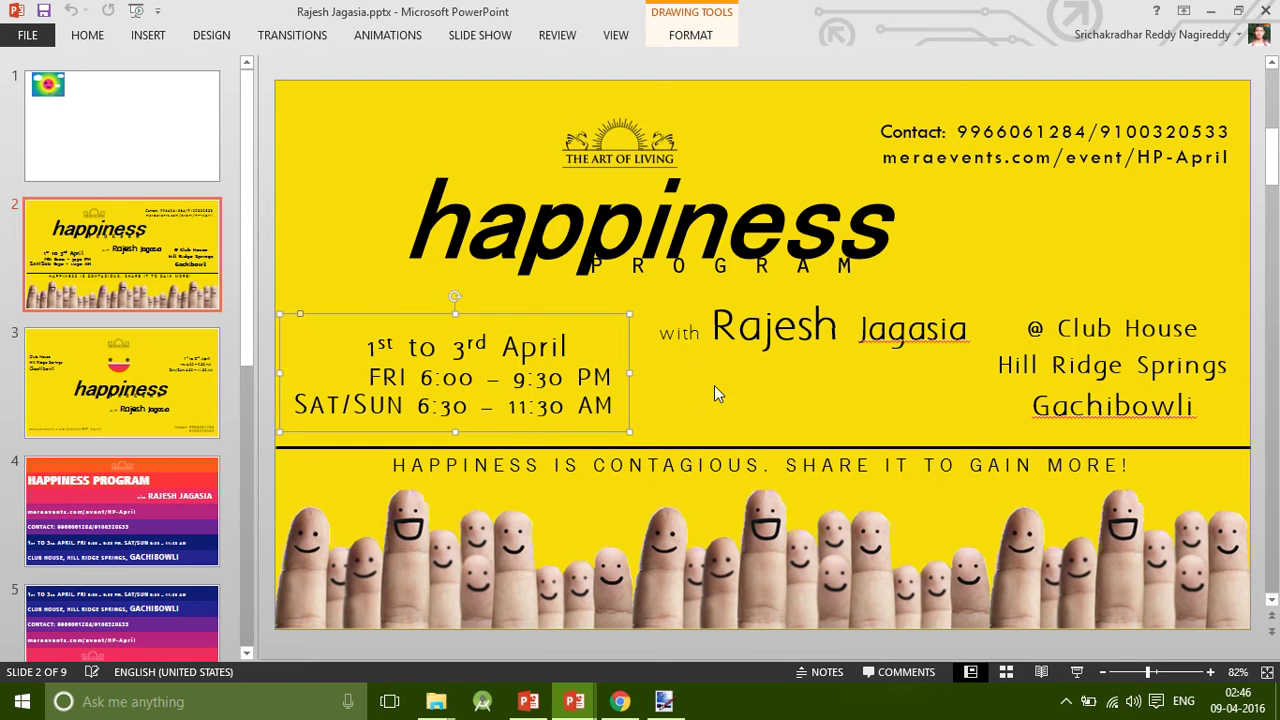
{"action": "left_click", "coordinate": [1076, 325], "text": "shift"}
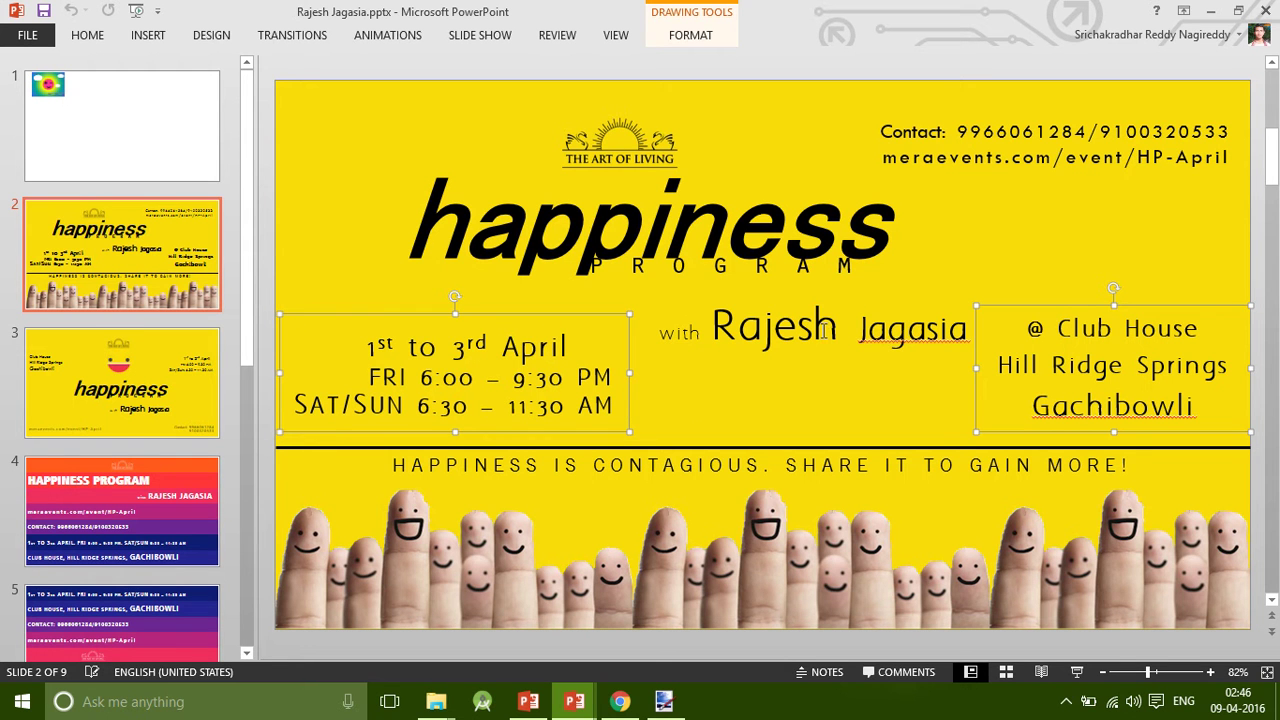
{"action": "left_click", "coordinate": [620, 232], "text": "shift"}
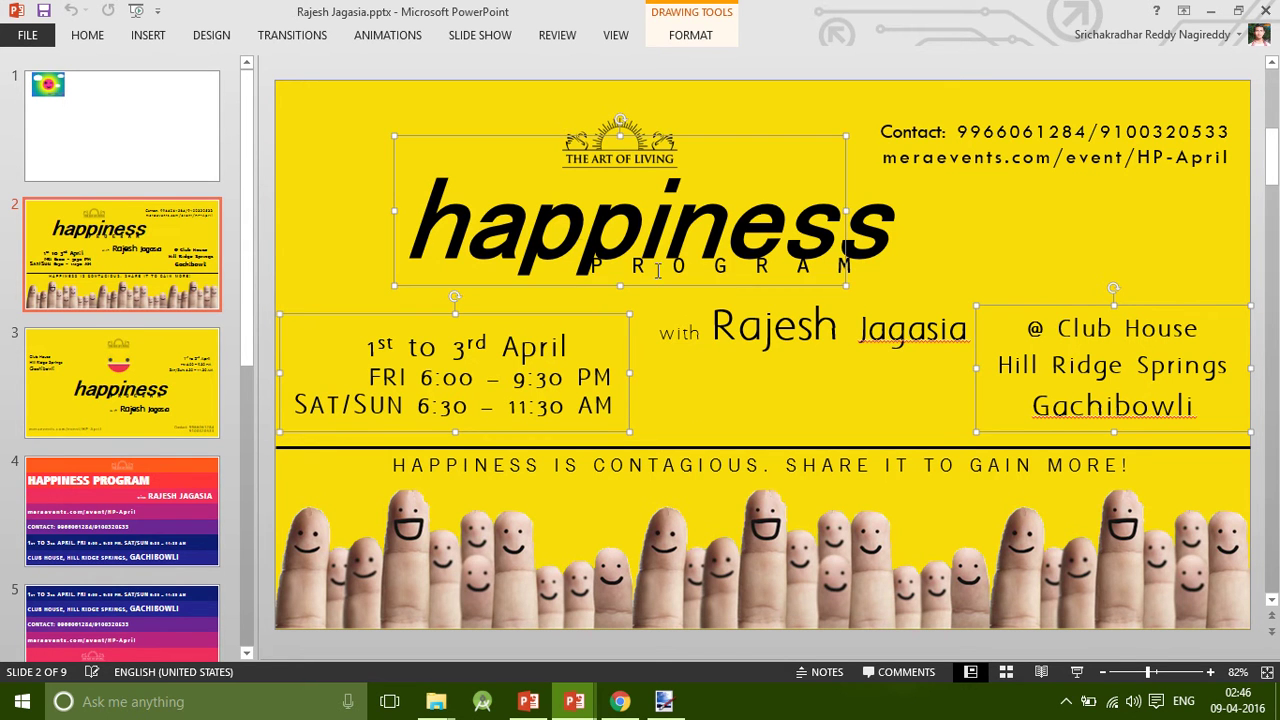
{"action": "left_click", "coordinate": [672, 265], "text": "shift"}
{"action": "left_click", "coordinate": [662, 146], "text": "shift"}
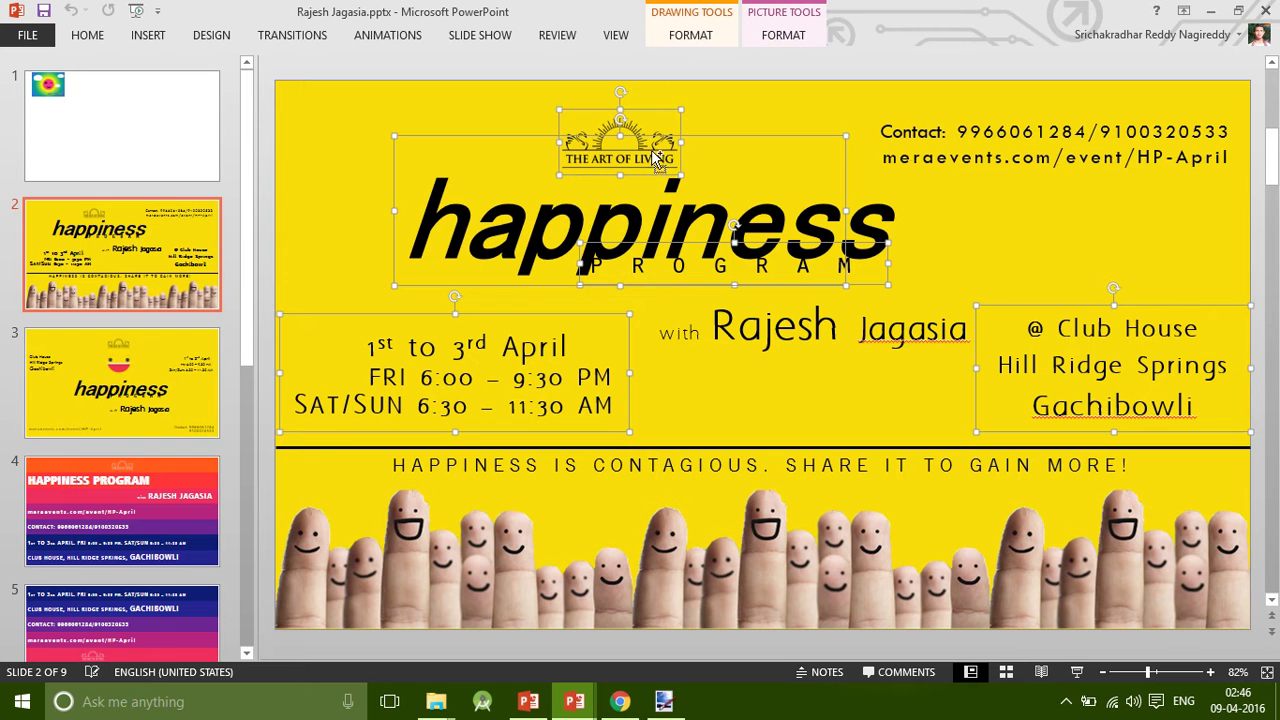
{"action": "left_click", "coordinate": [1016, 144], "text": "shift"}
{"action": "left_click", "coordinate": [970, 135], "text": "shift"}
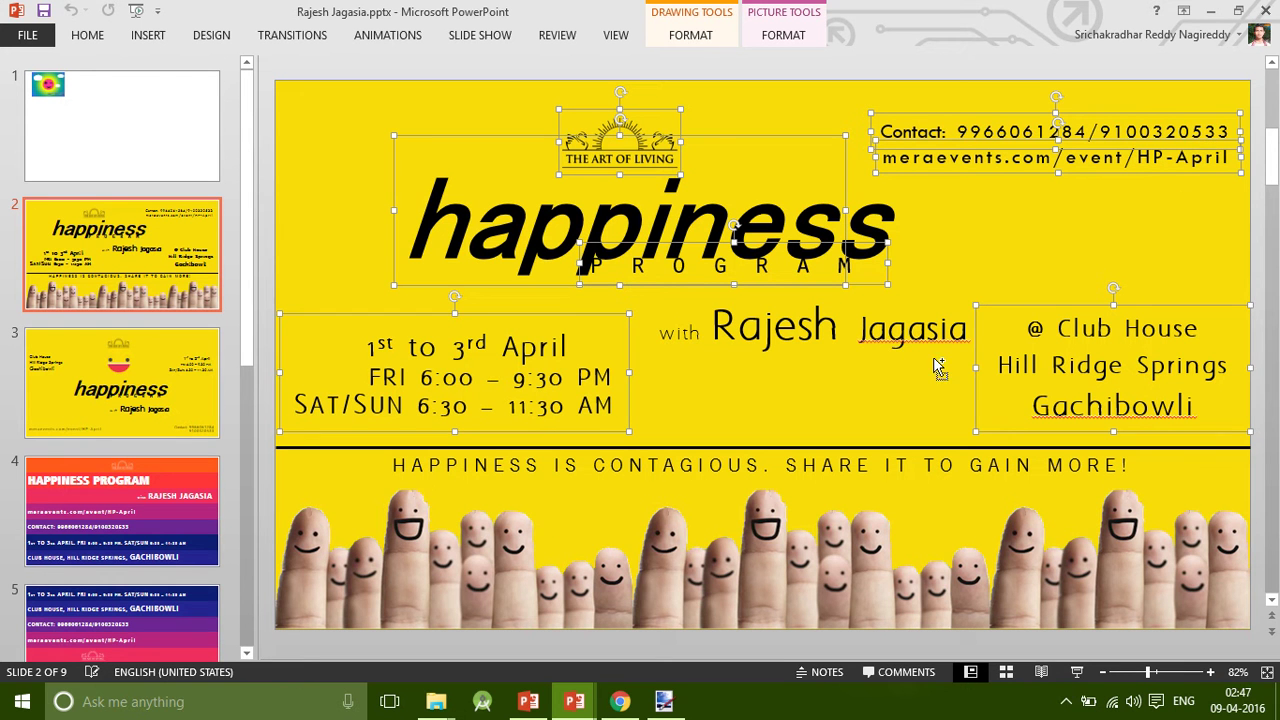
{"action": "left_click", "coordinate": [855, 345], "text": "shift"}
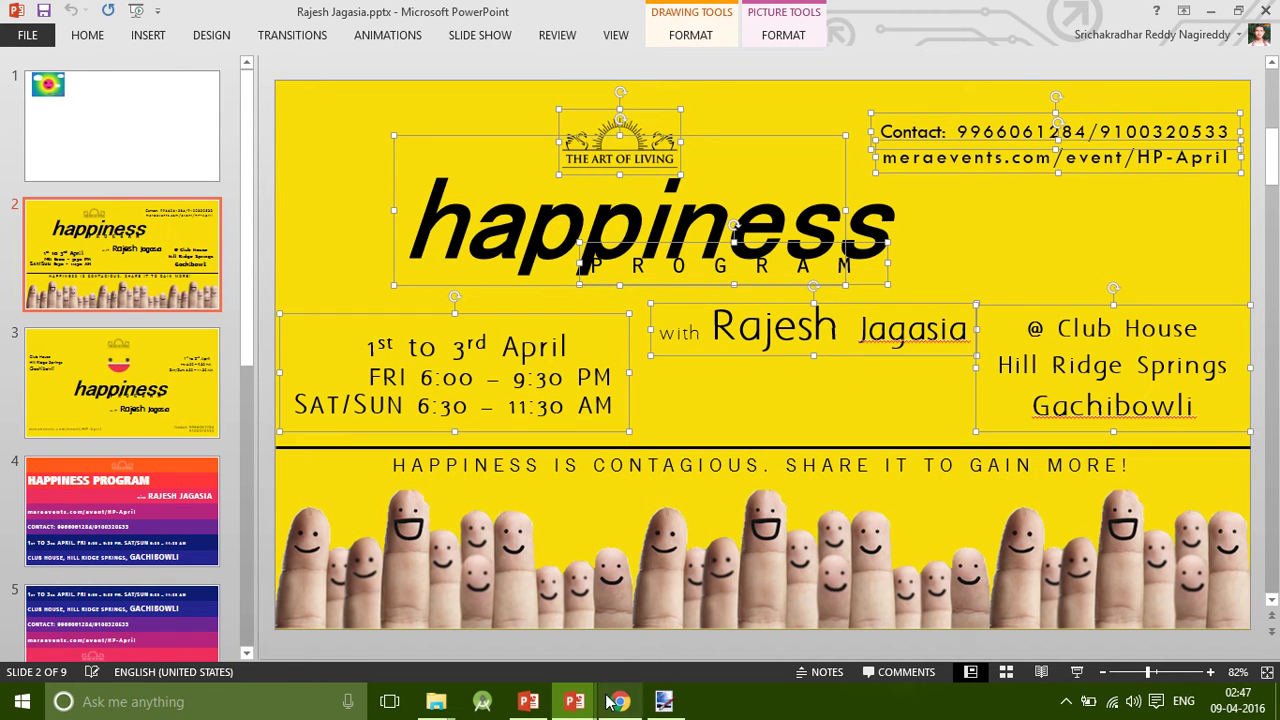
{"action": "mouse_move", "coordinate": [574, 701]}
{"action": "left_click", "coordinate": [501, 628]}
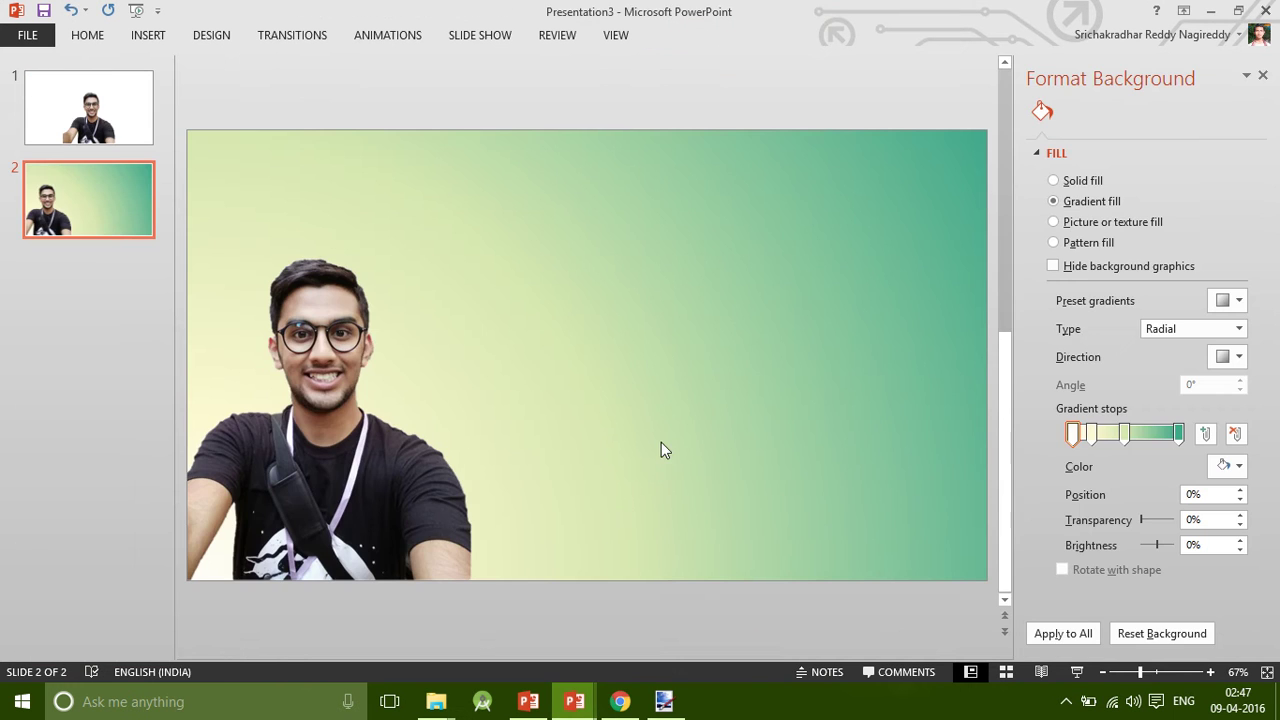
Paste the flyer objects and move the dates and venue boxes to the slide's bottom.
{"action": "key", "text": "ctrl+v"}
{"action": "left_click", "coordinate": [477, 403]}
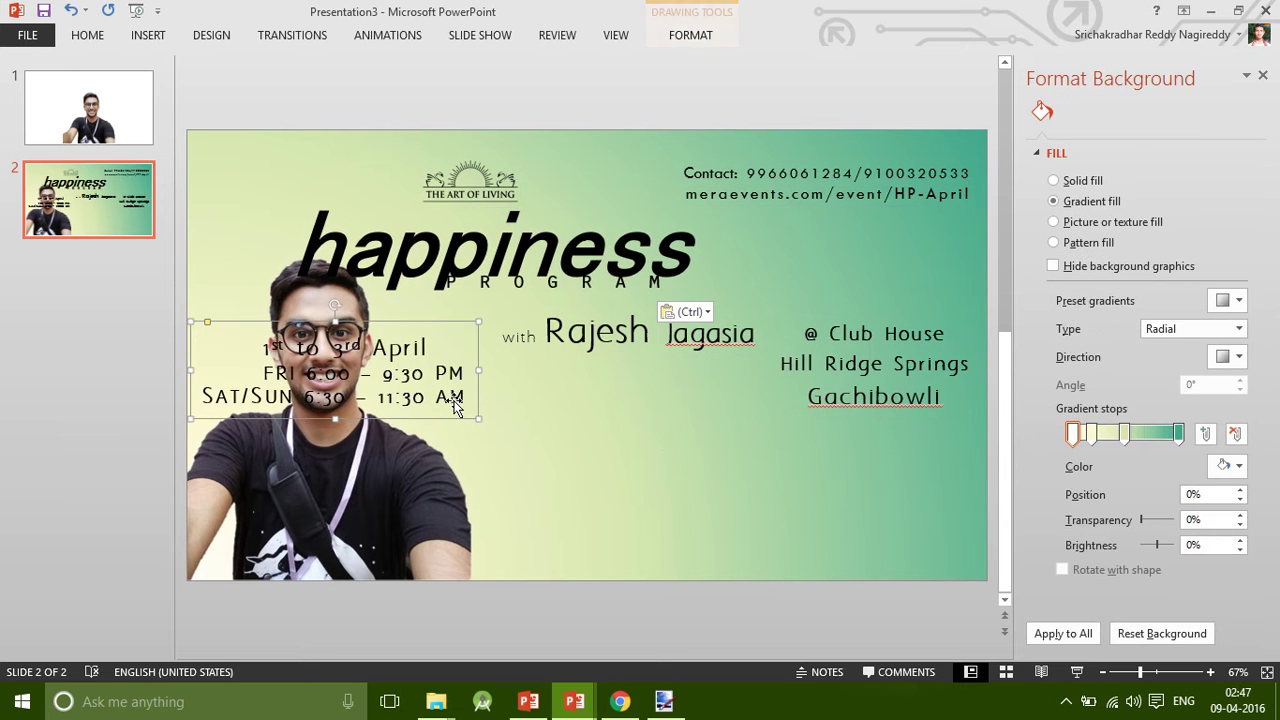
{"action": "mouse_move", "coordinate": [462, 419]}
{"action": "left_mouse_down"}
{"action": "mouse_move", "coordinate": [600, 457]}
{"action": "mouse_move", "coordinate": [757, 570]}
{"action": "left_mouse_up"}
{"action": "left_click", "coordinate": [800, 352]}
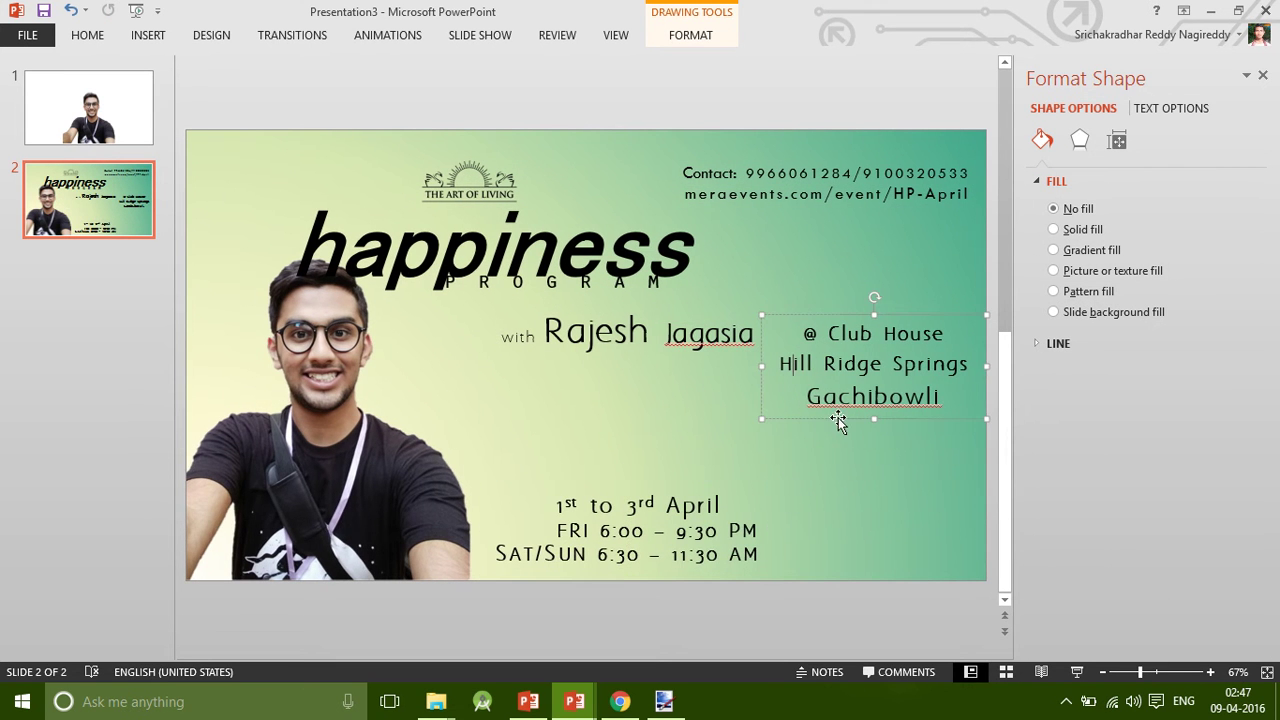
{"action": "mouse_move", "coordinate": [840, 420]}
{"action": "left_mouse_down"}
{"action": "mouse_move", "coordinate": [837, 500]}
{"action": "mouse_move", "coordinate": [858, 572]}
{"action": "mouse_move", "coordinate": [834, 575]}
{"action": "left_mouse_up"}
{"action": "left_click", "coordinate": [697, 363]}
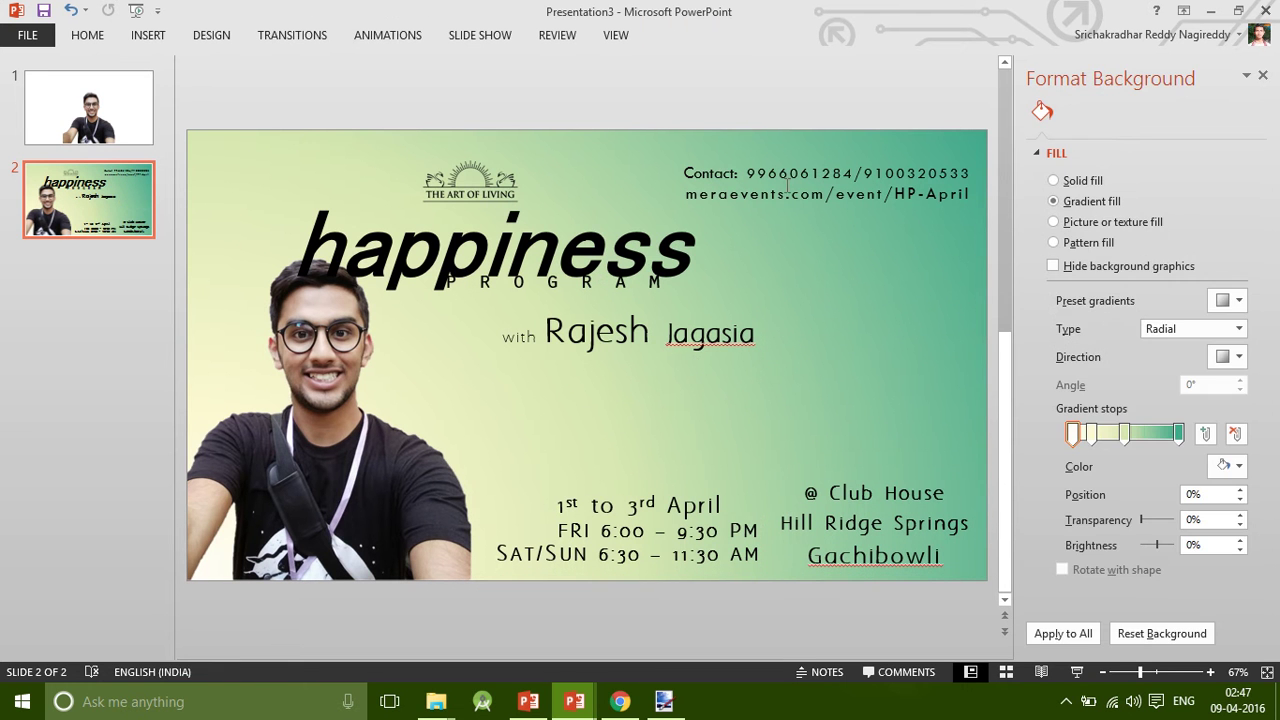
Move the speaker line lower, then shift the happiness title and PROGRAM right above it.
{"action": "left_click", "coordinate": [620, 328]}
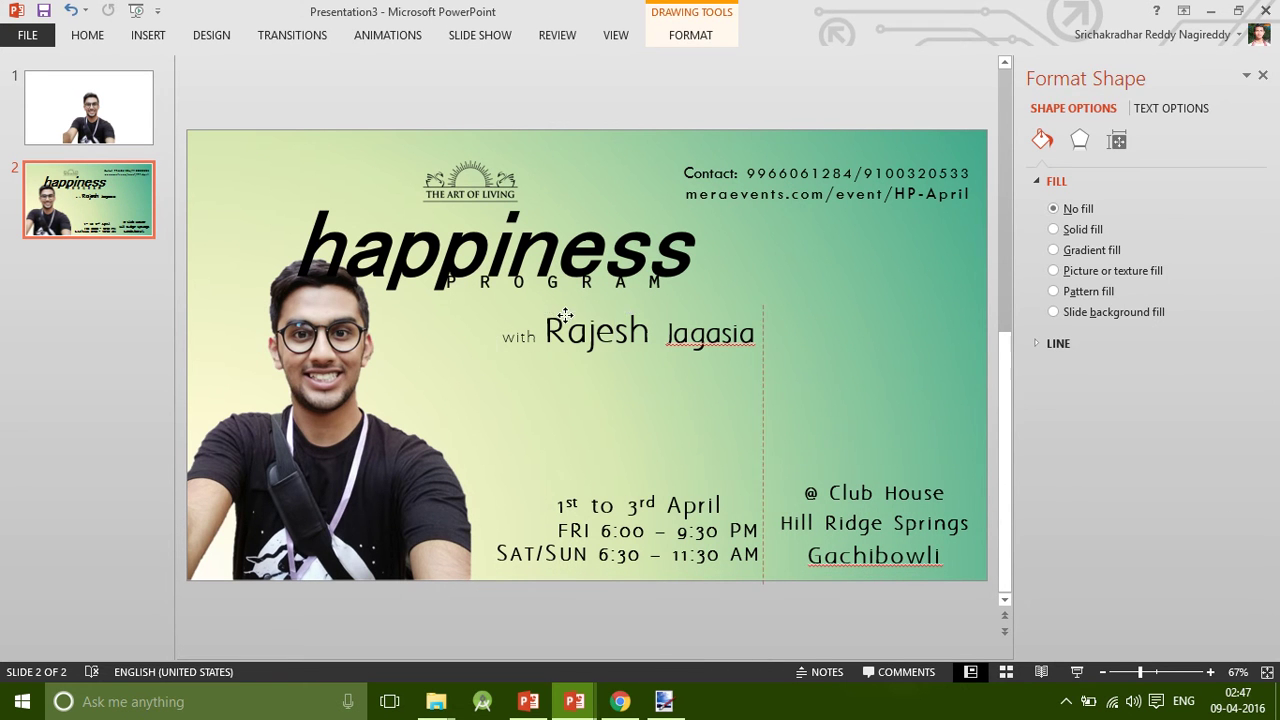
{"action": "mouse_move", "coordinate": [579, 329]}
{"action": "left_mouse_down"}
{"action": "mouse_move", "coordinate": [674, 439]}
{"action": "mouse_move", "coordinate": [667, 414]}
{"action": "left_mouse_up"}
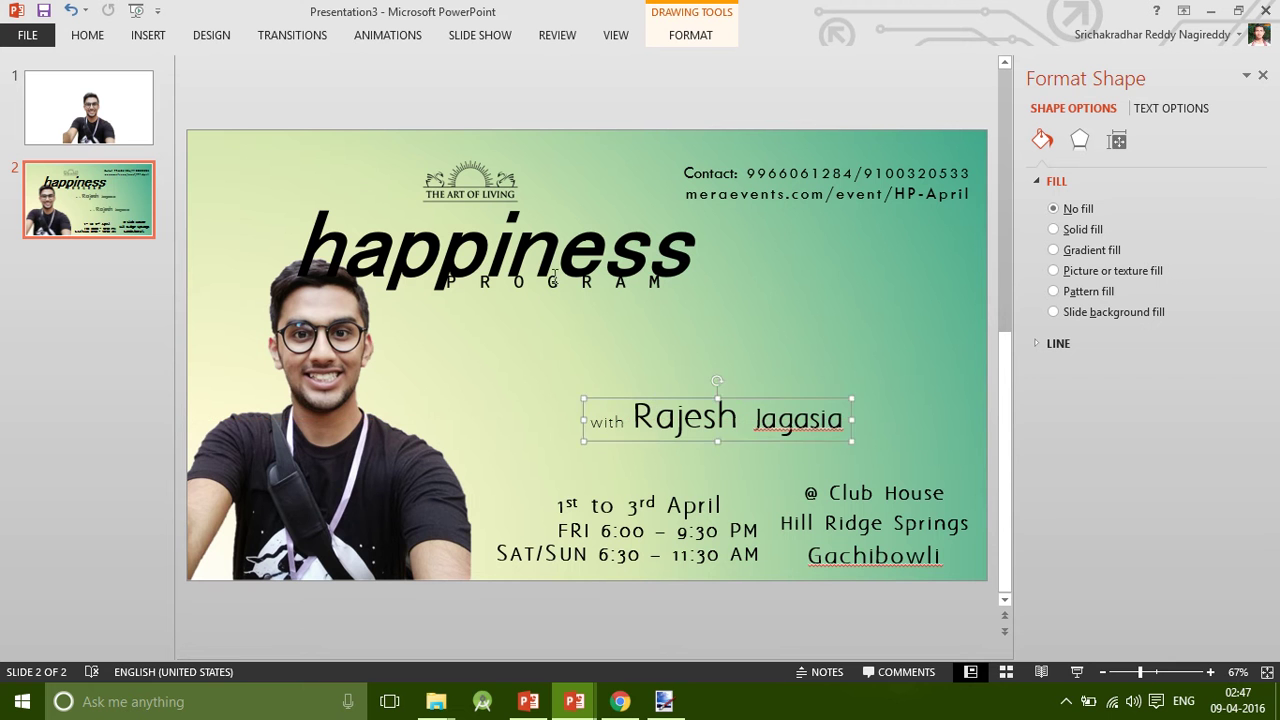
{"action": "left_click", "coordinate": [545, 283]}
{"action": "left_click", "coordinate": [545, 283]}
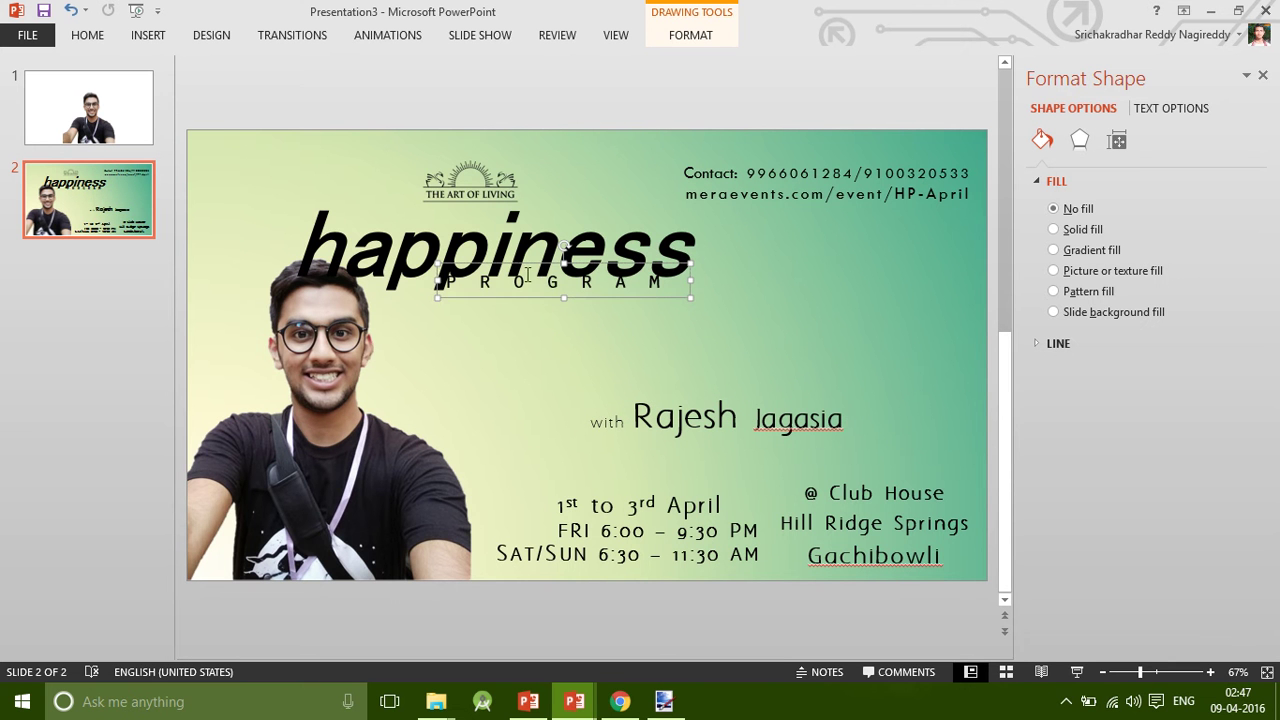
{"action": "left_click", "coordinate": [509, 248], "text": "shift"}
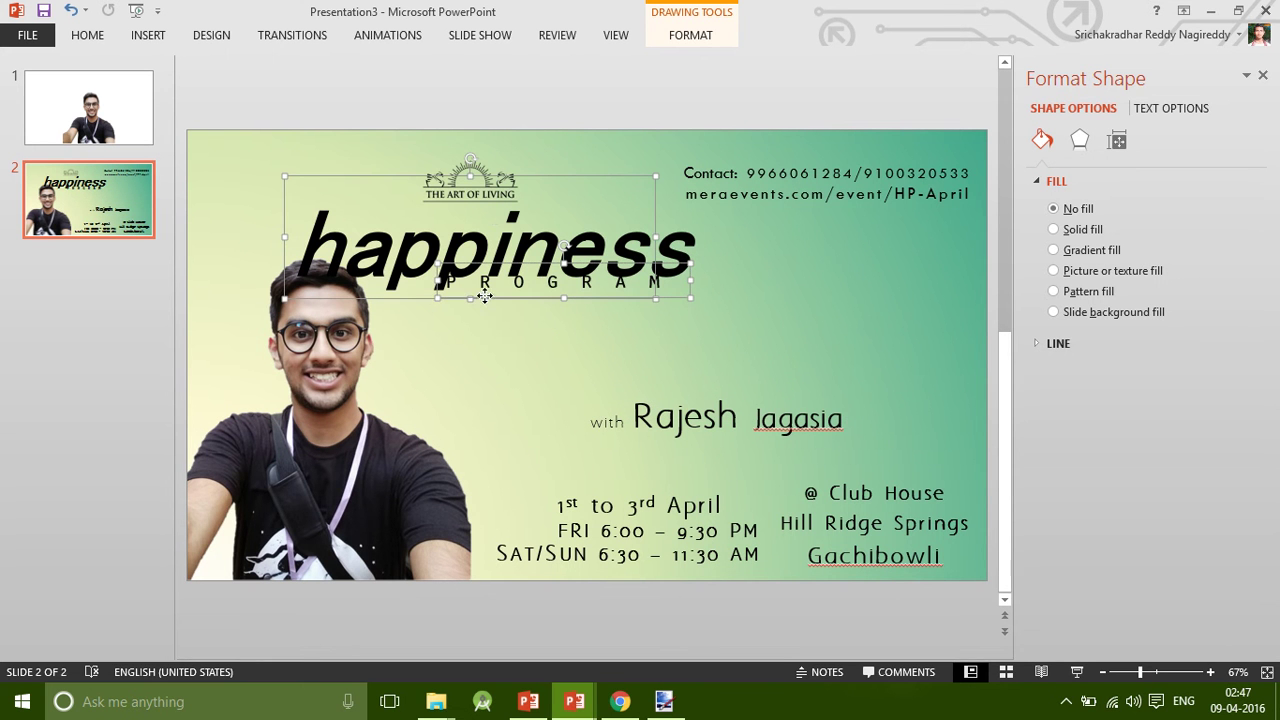
{"action": "left_click_drag", "start_coordinate": [488, 292], "coordinate": [690, 385]}
Select the contact numbers and event URL boxes and open the Home tab's Font Color choices.
{"action": "left_click", "coordinate": [855, 175]}
{"action": "left_click", "coordinate": [836, 195]}
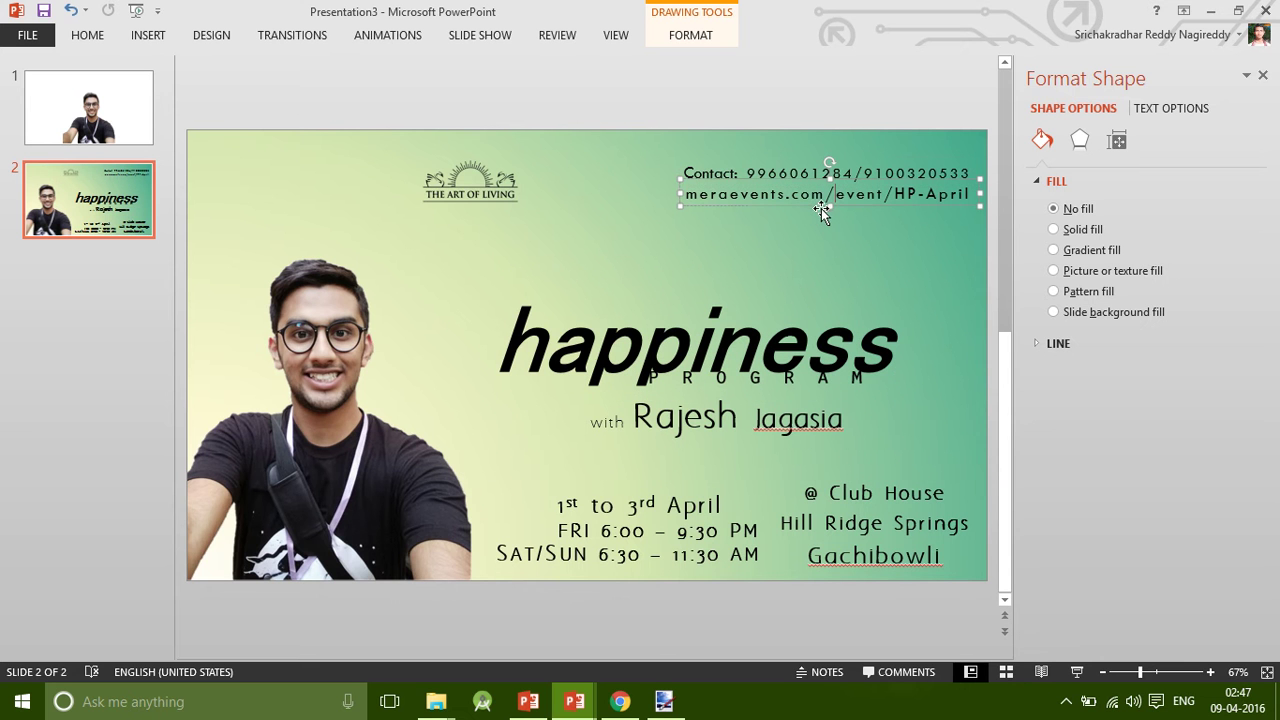
{"action": "left_click", "coordinate": [771, 168], "text": "shift"}
{"action": "left_click", "coordinate": [88, 35]}
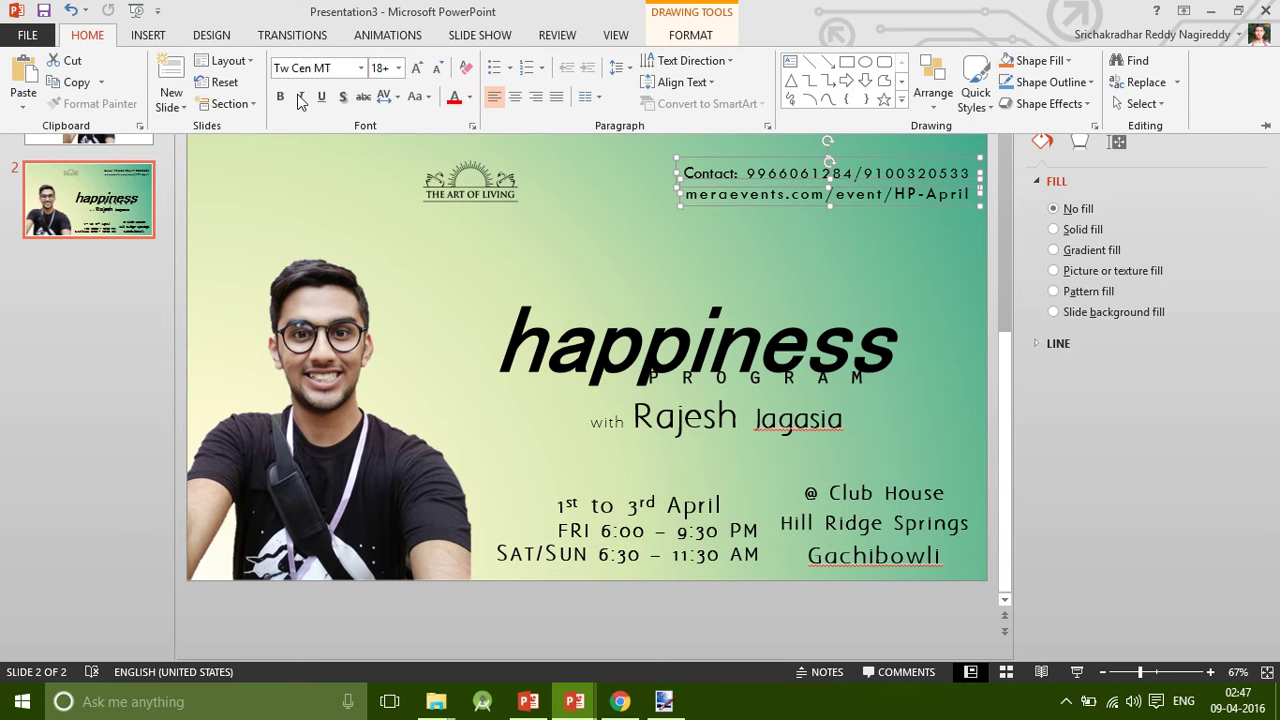
{"action": "left_click", "coordinate": [471, 100]}
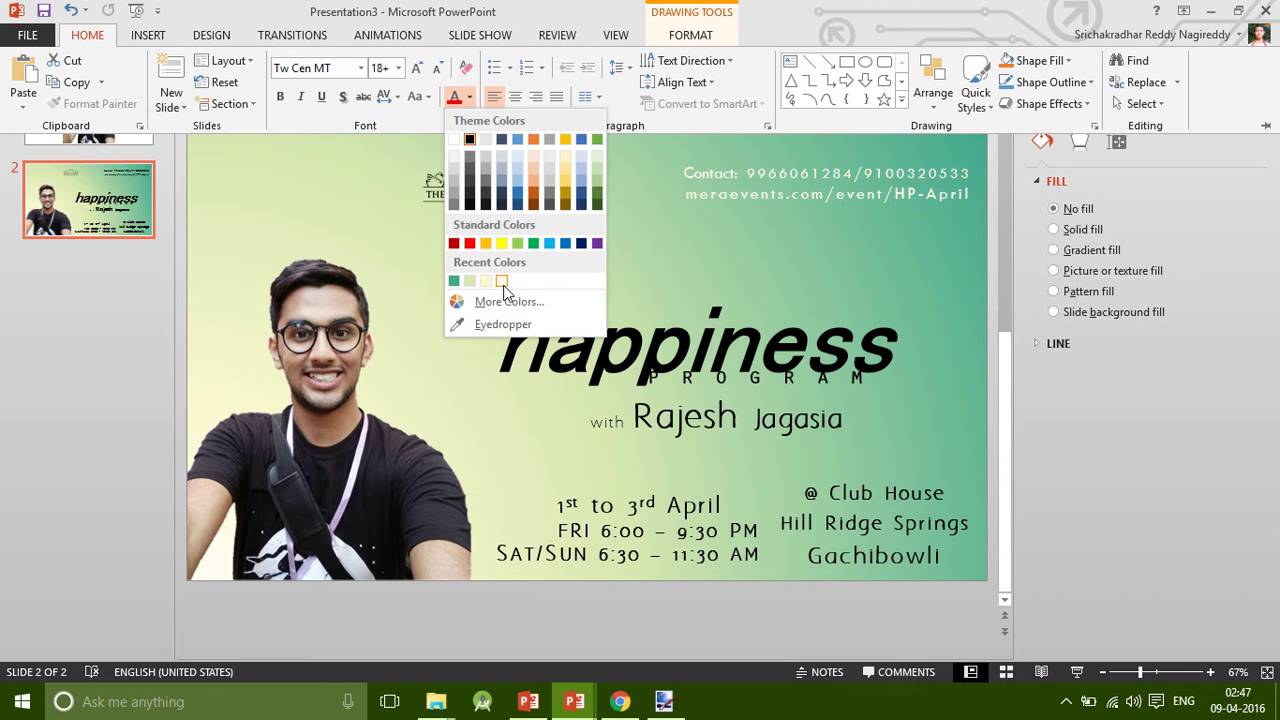